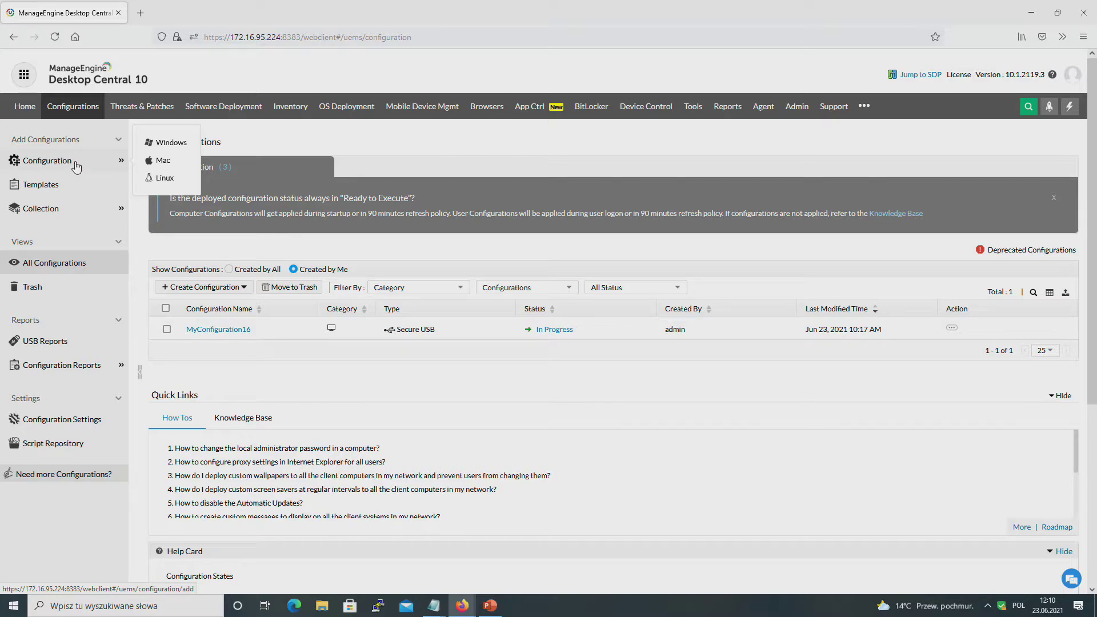
Step: Create a new computer-level Secure USB configuration from the Windows Configuration menu
click(166, 150)
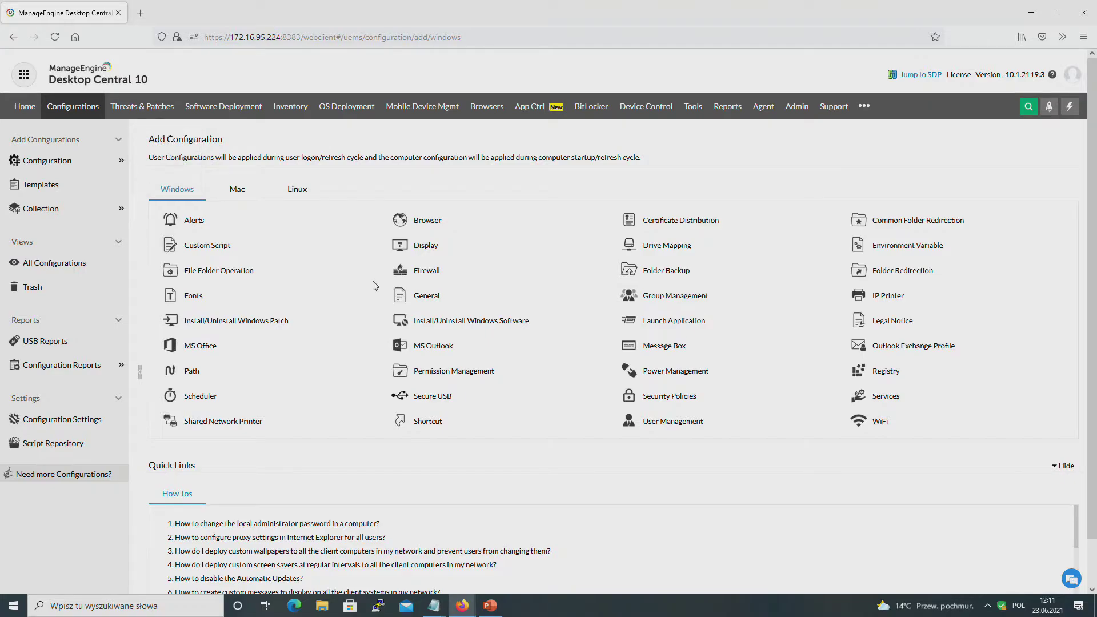
mouse_move(453, 330)
mouse_move(440, 397)
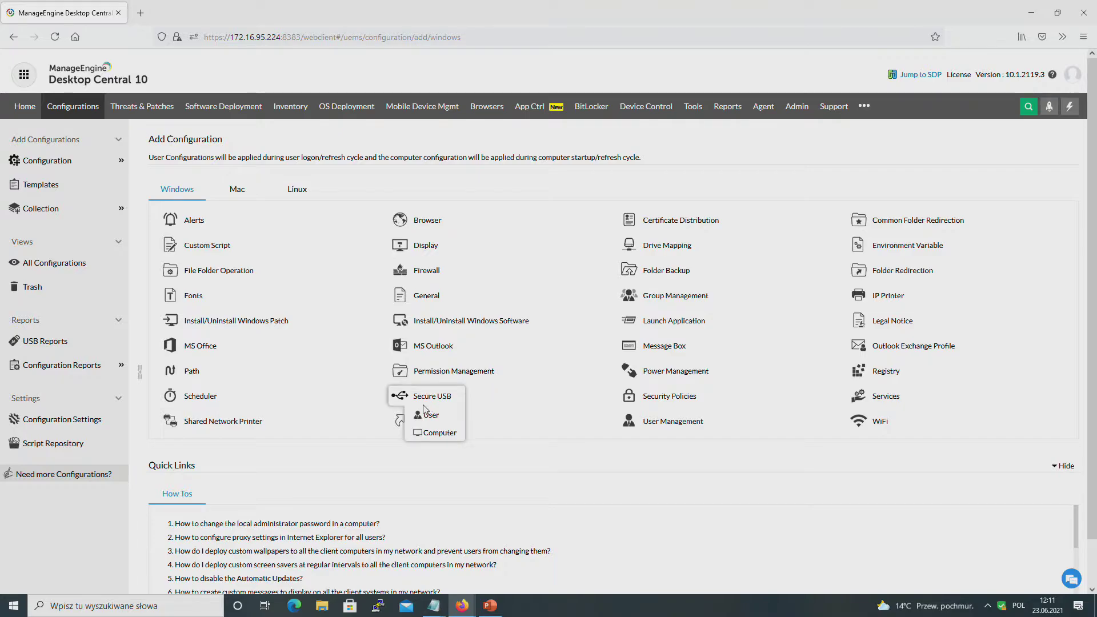
click(429, 434)
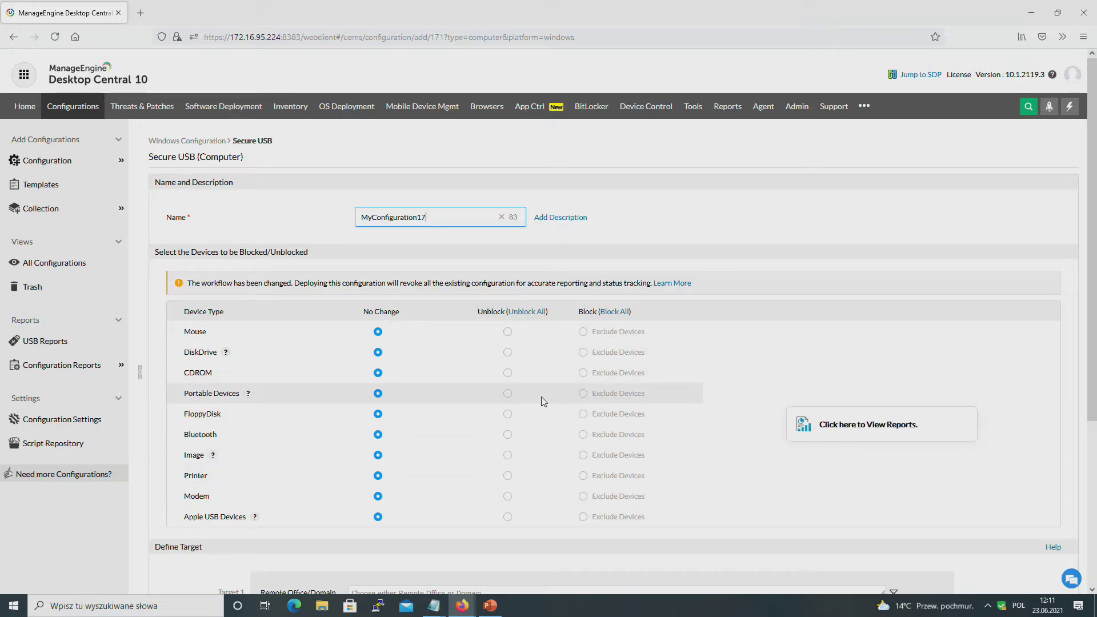
Step: Set Portable Devices to Block, close its exclusion list empty, and leave for All Configurations unsaved
click(582, 394)
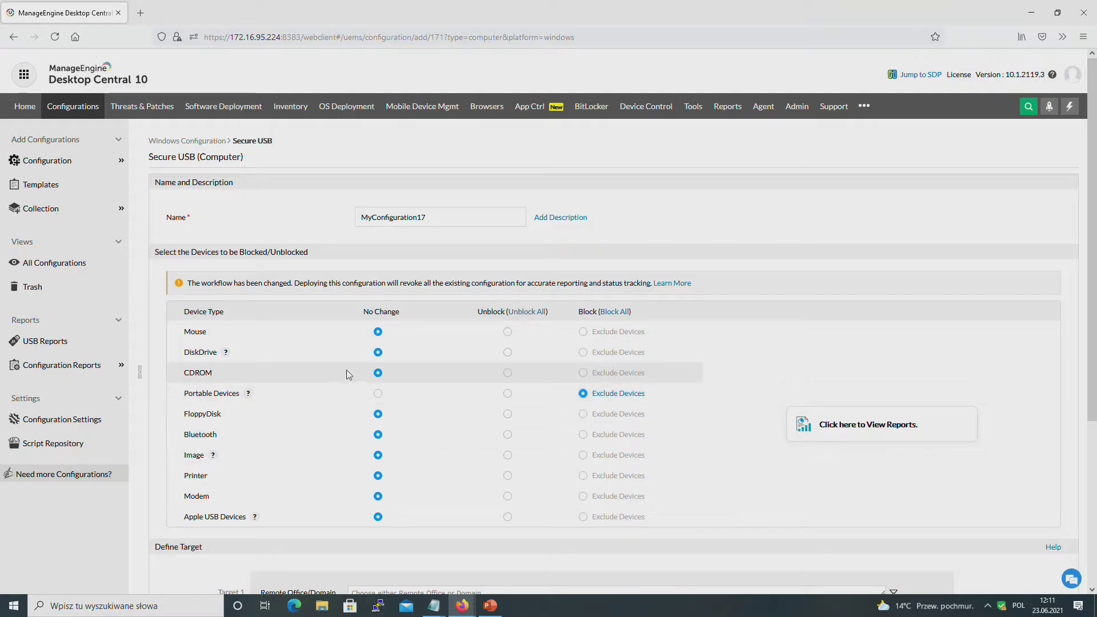
click(625, 400)
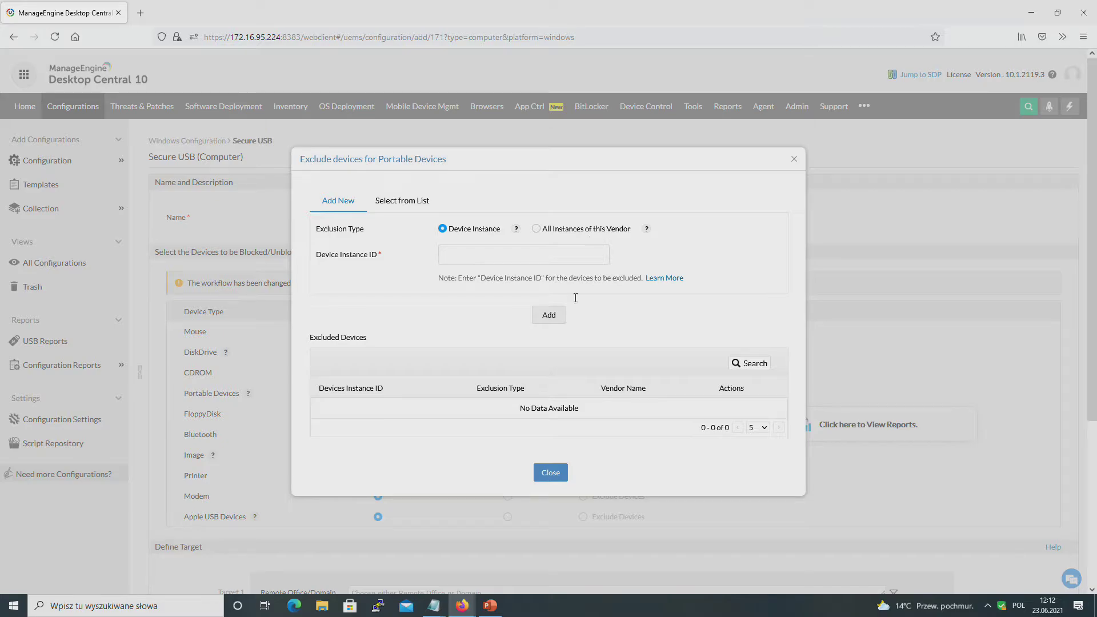
click(549, 474)
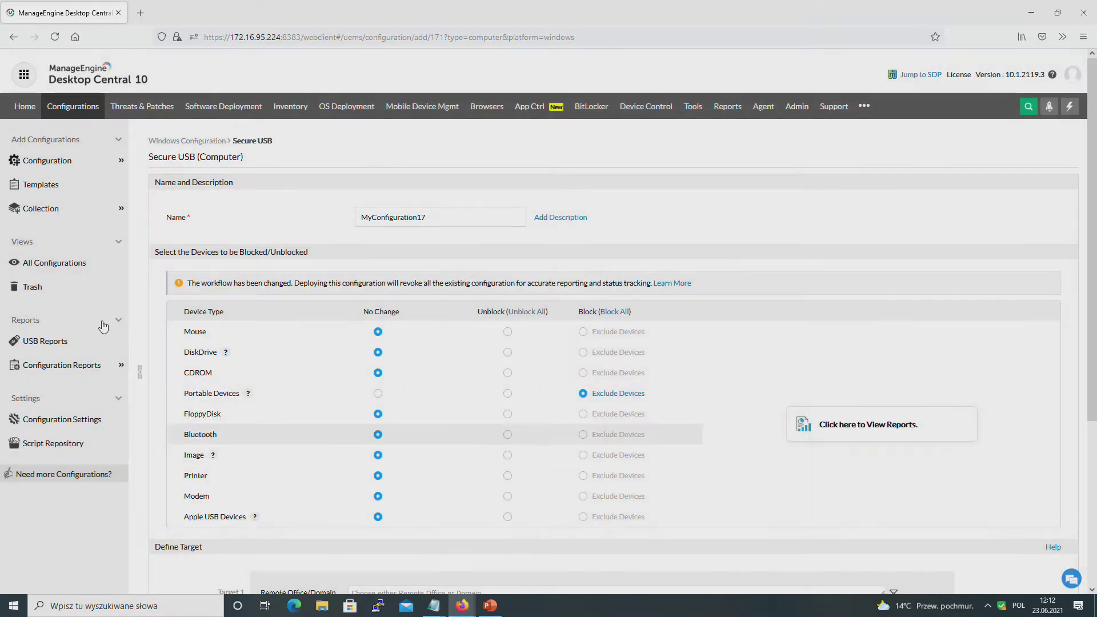
click(40, 266)
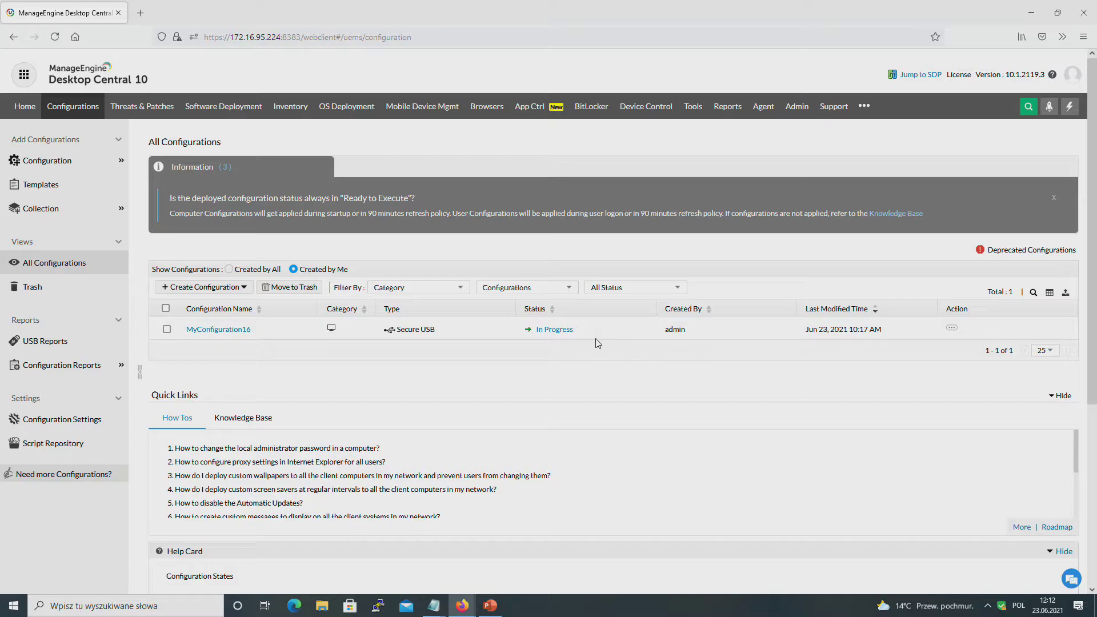
Step: Open the USB Policy Report and review the three computers with WPD devices blocked
click(45, 342)
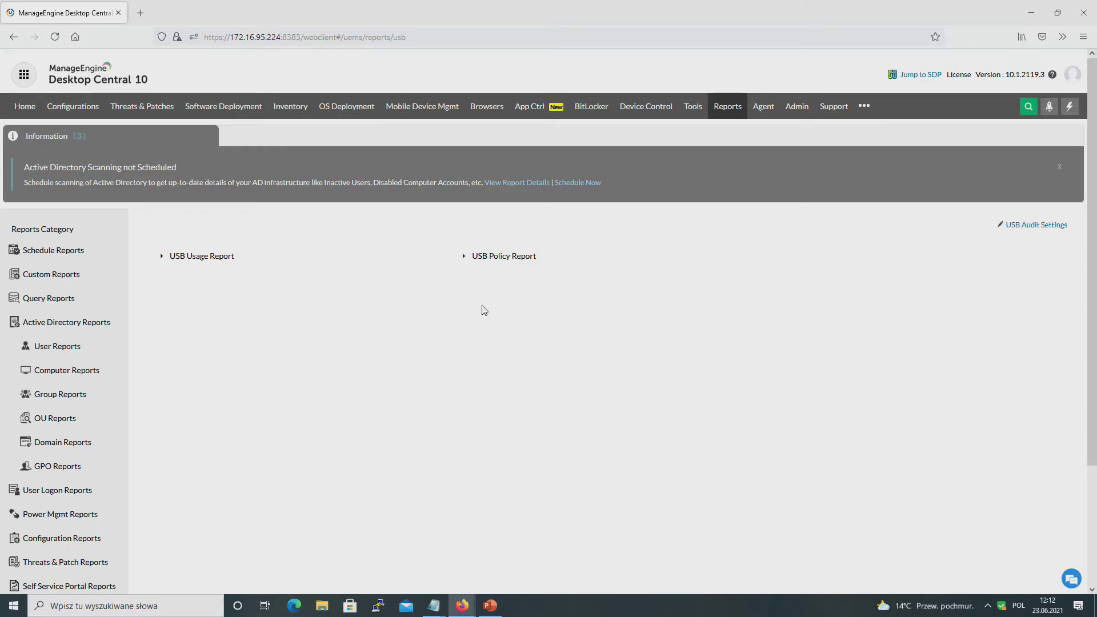
click(501, 260)
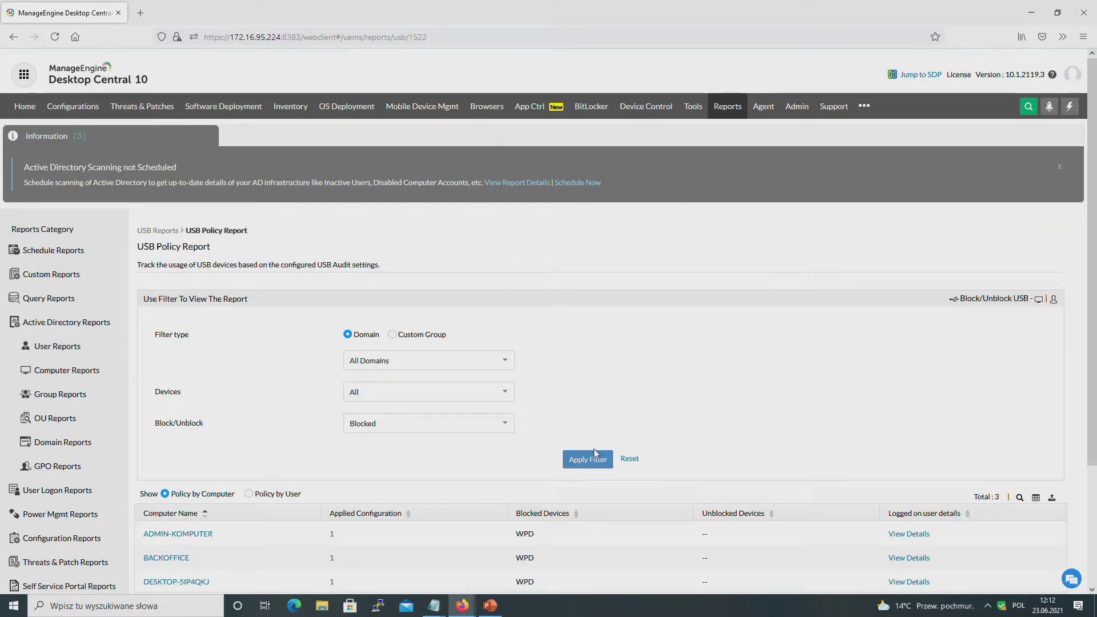
scroll(536, 446, down, 3)
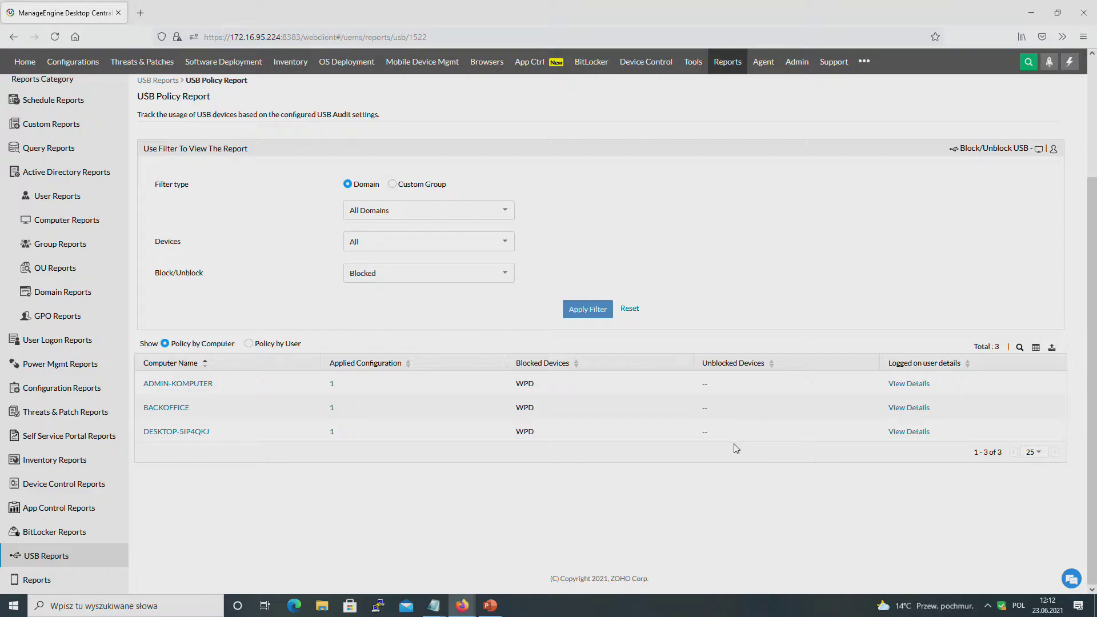
scroll(450, 476, up, 3)
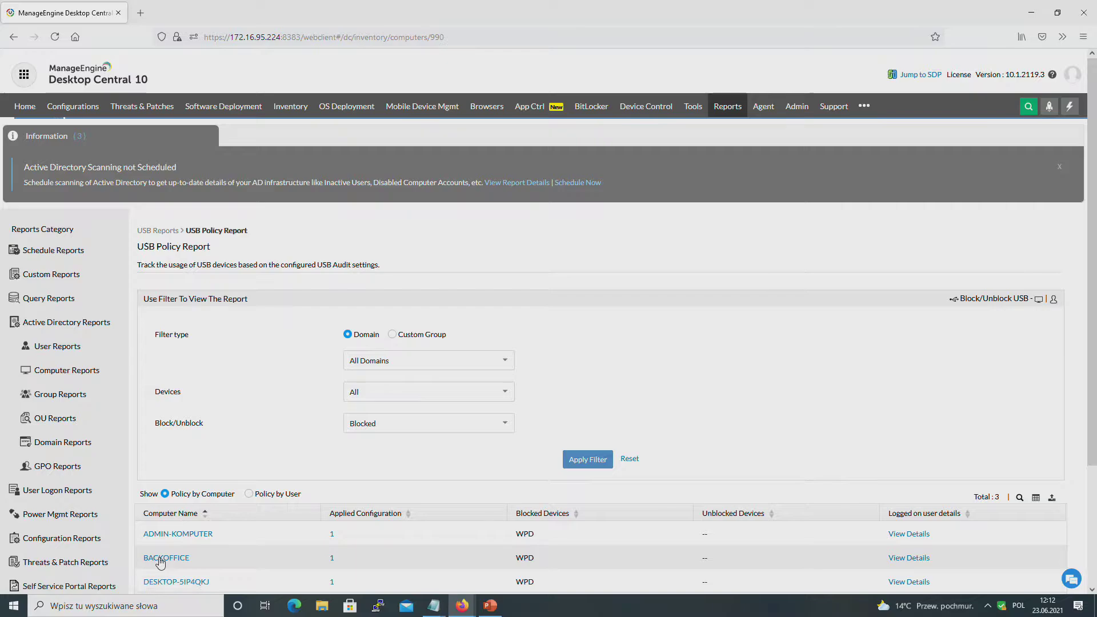
Step: Open BACKOFFICE's Computer Details from Inventory > Computers after reloading the blank page
click(161, 558)
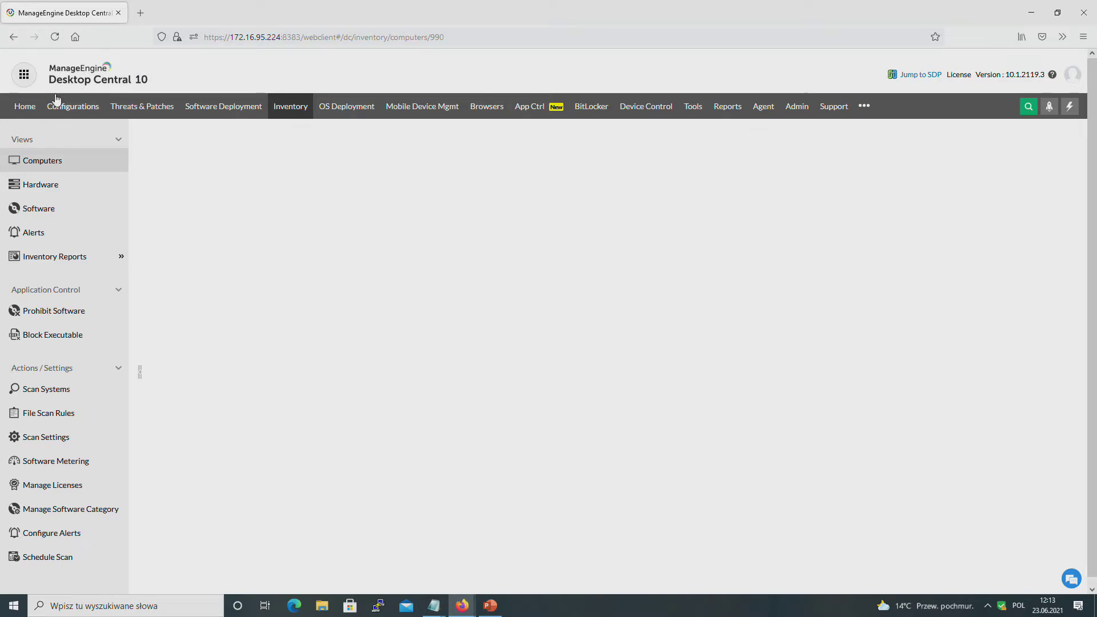
click(40, 163)
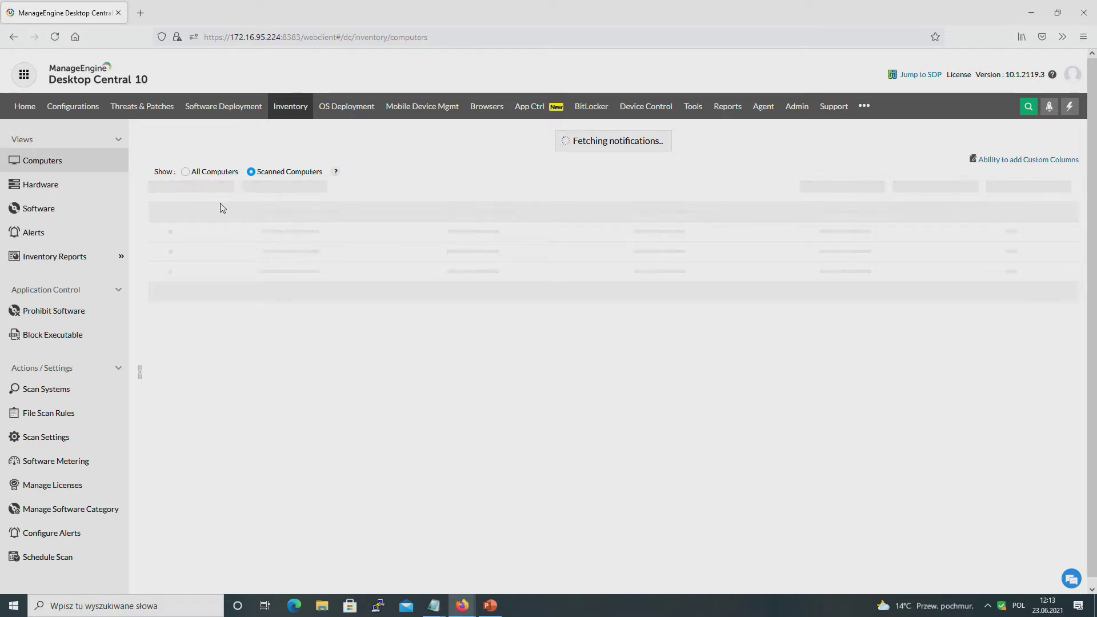
click(55, 38)
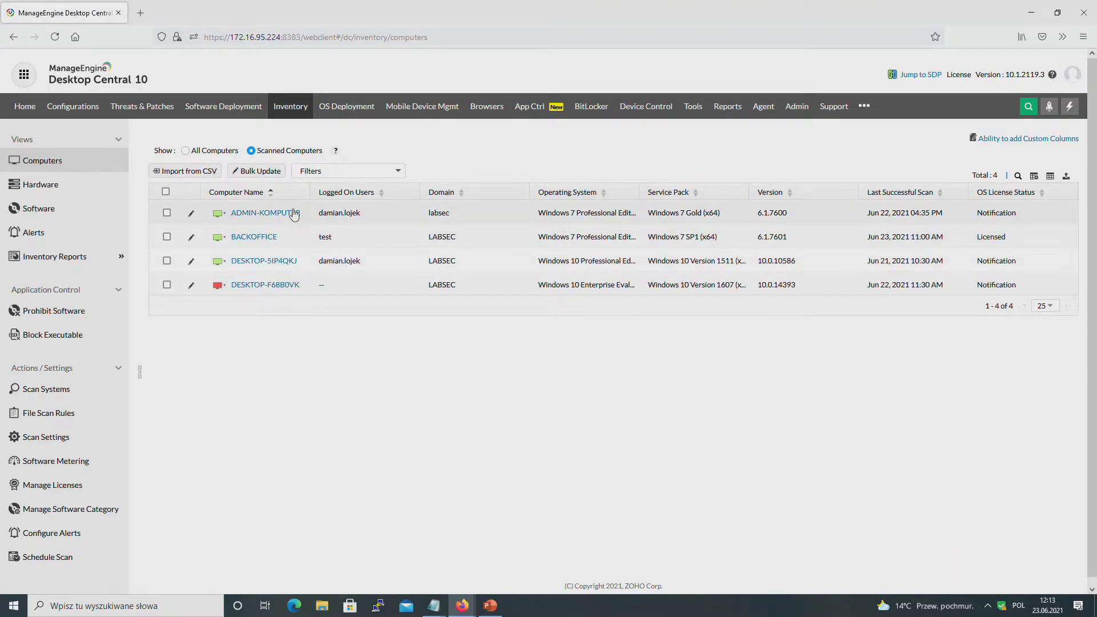
click(254, 237)
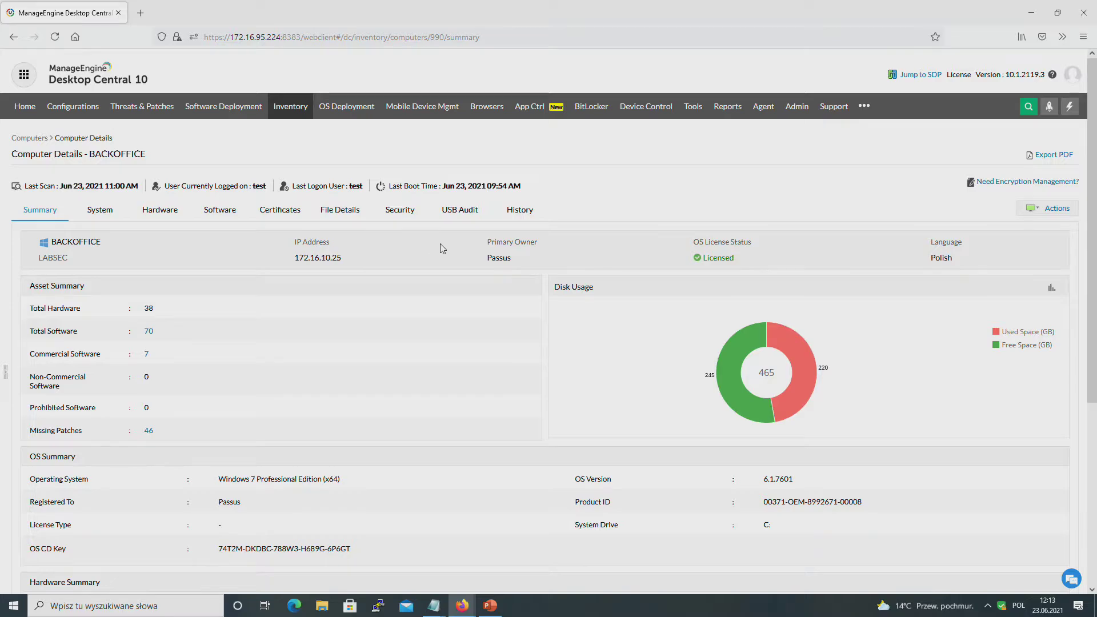
Step: Review BACKOFFICE's USB audit, then its hardware: physical memory, printers and sound devices
click(467, 209)
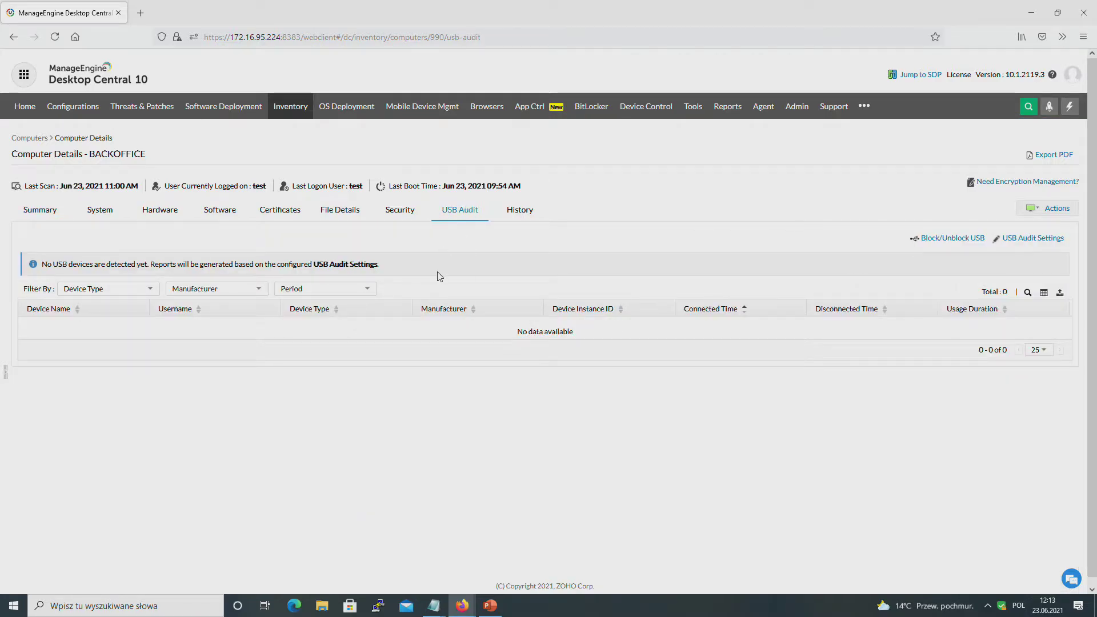
click(158, 215)
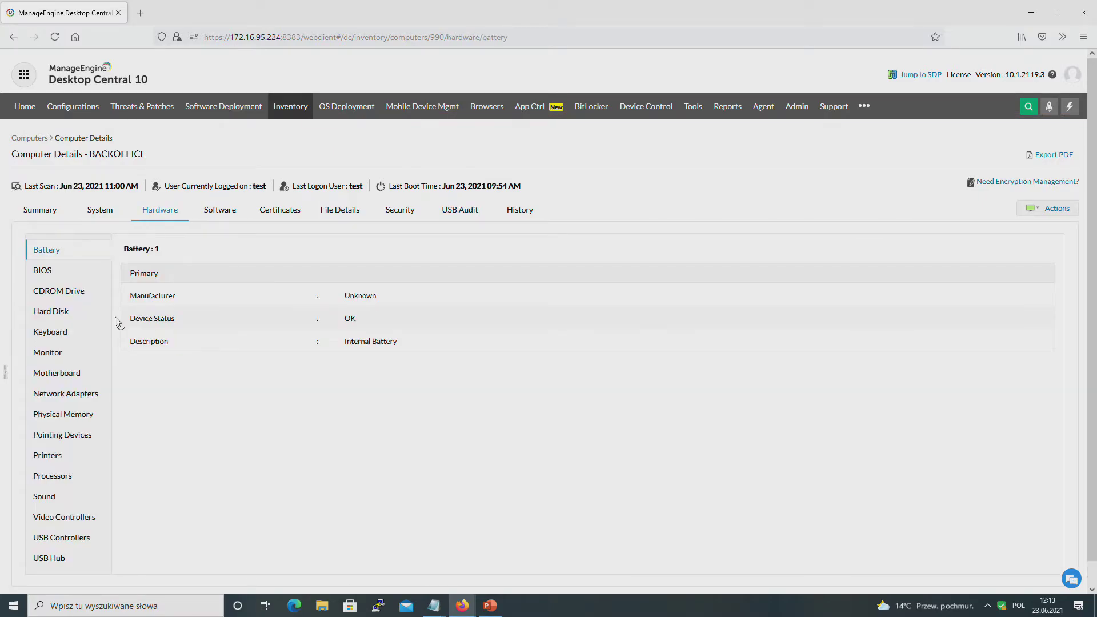
click(51, 415)
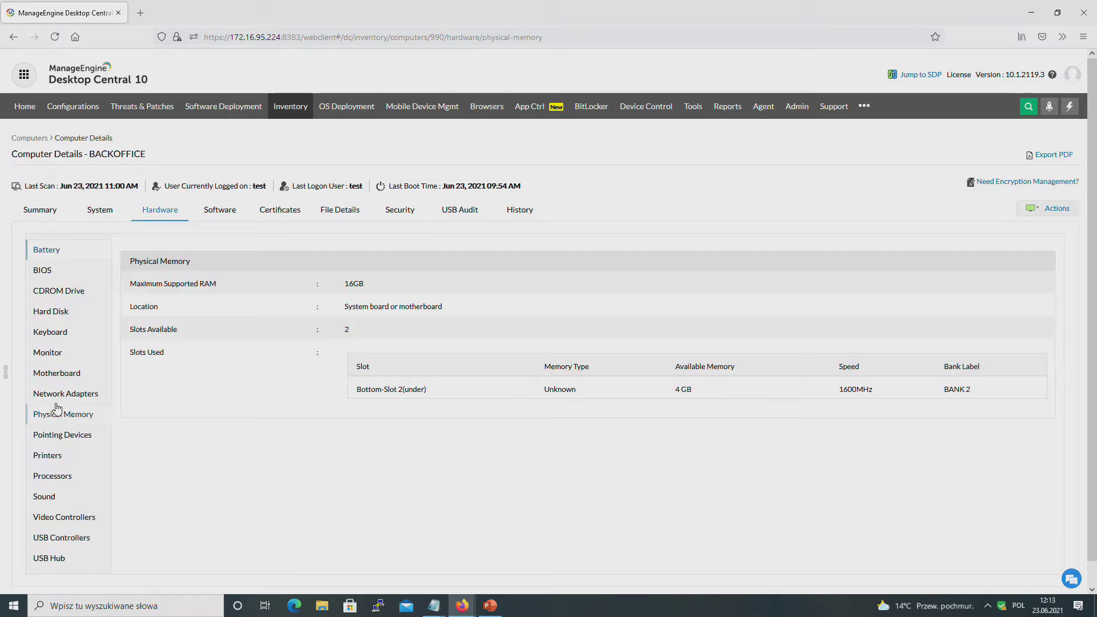
click(49, 455)
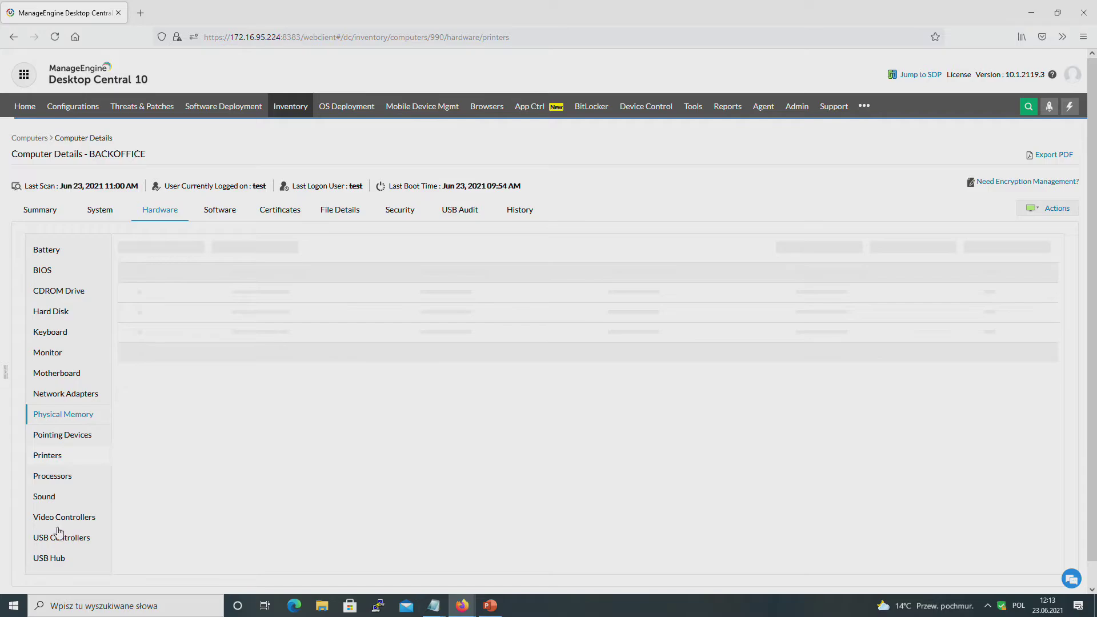
click(43, 497)
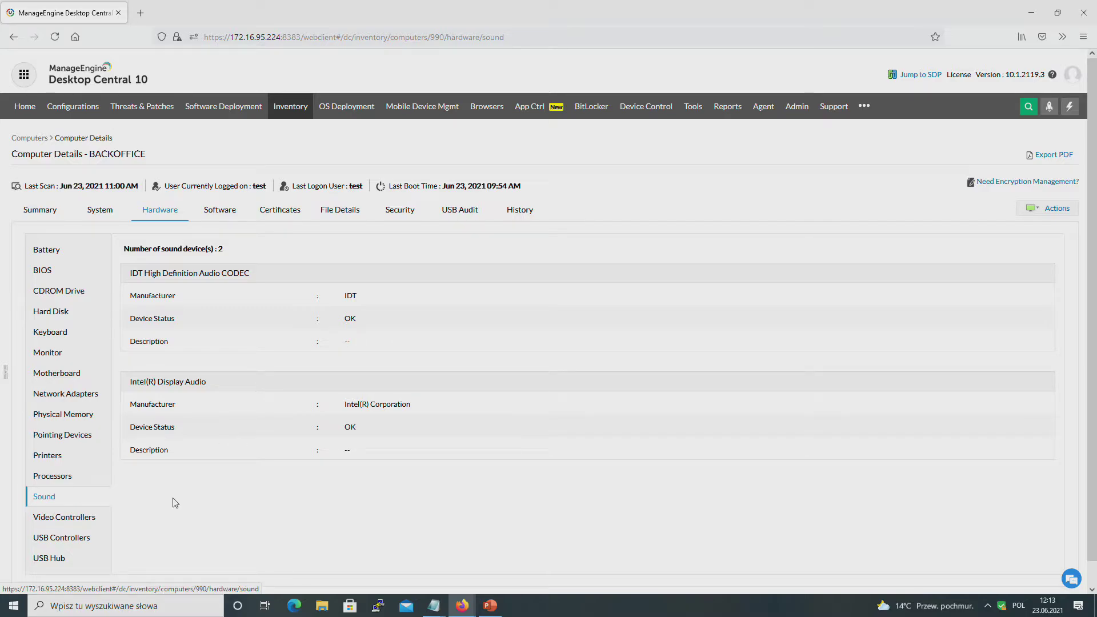
scroll(174, 500, down, 1)
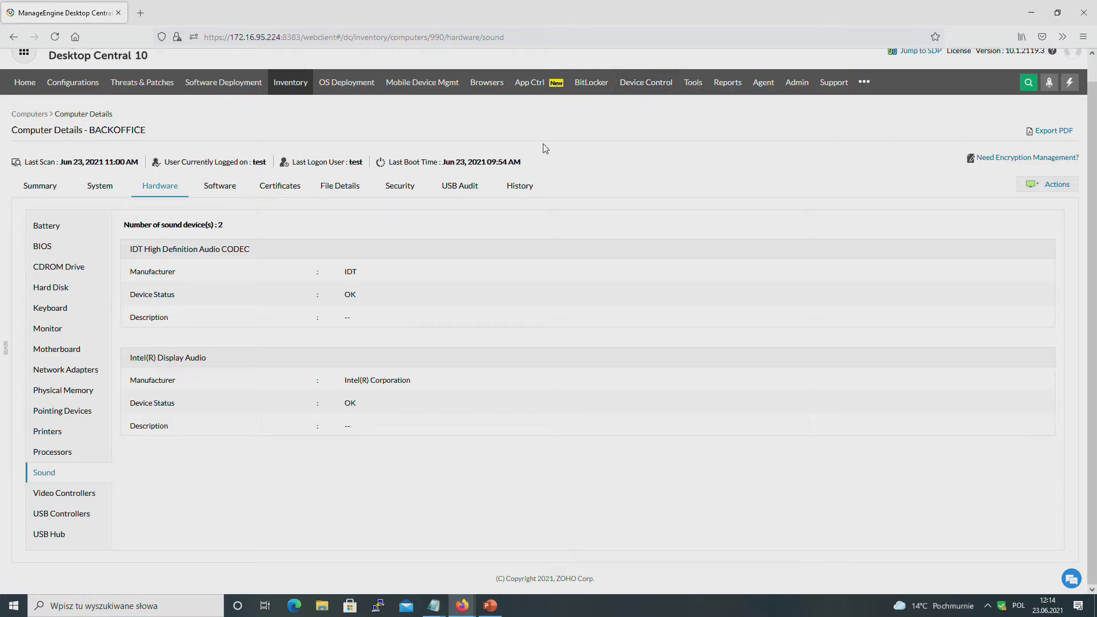
Step: Go to the Scan Systems page under Threats & Patches > Systems
click(143, 85)
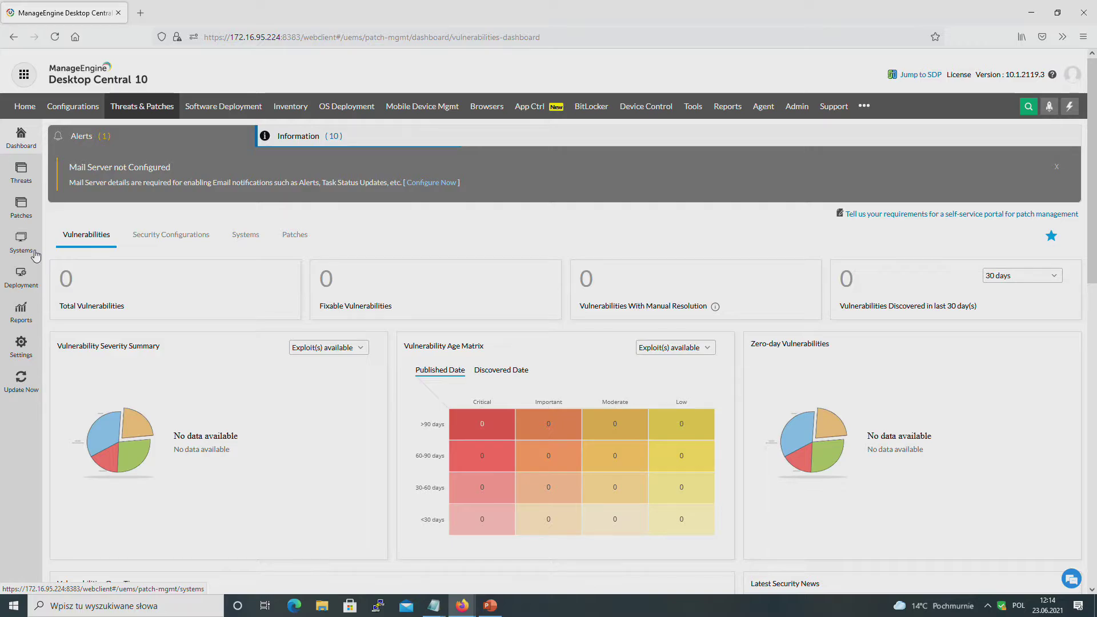
click(23, 246)
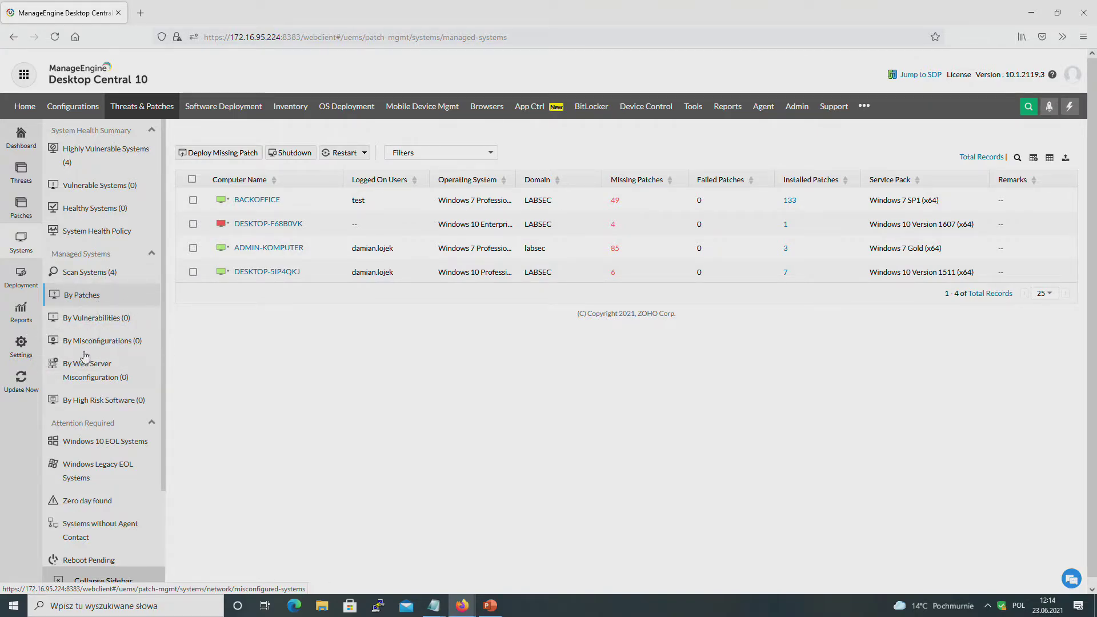
click(81, 274)
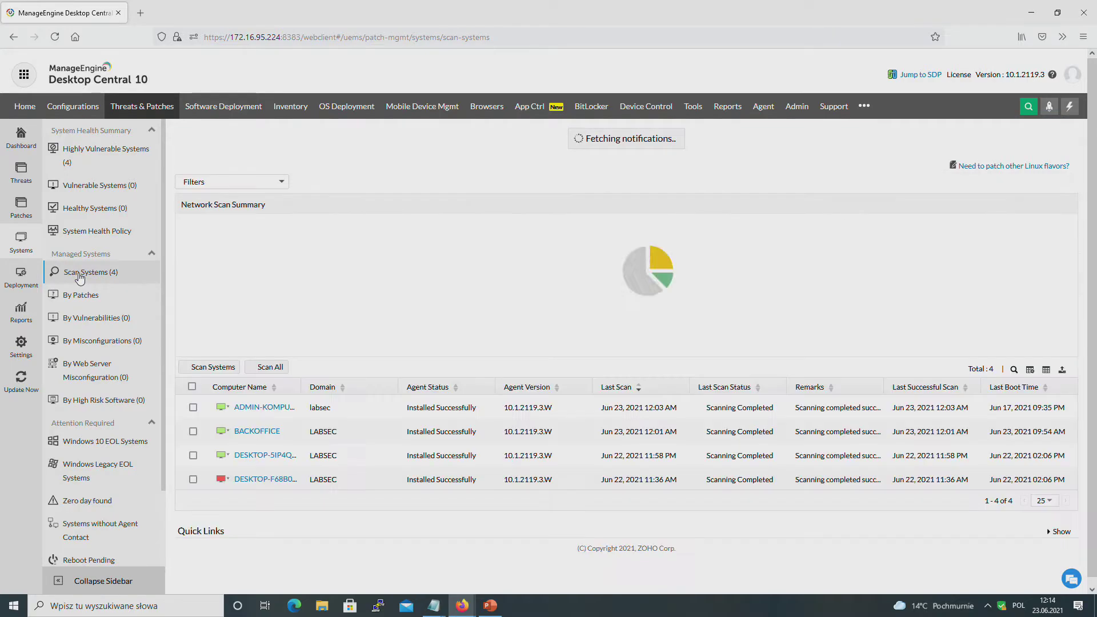
Step: Review BACKOFFICE's missing patches filtered to Driver, then return to Scan Systems
click(246, 412)
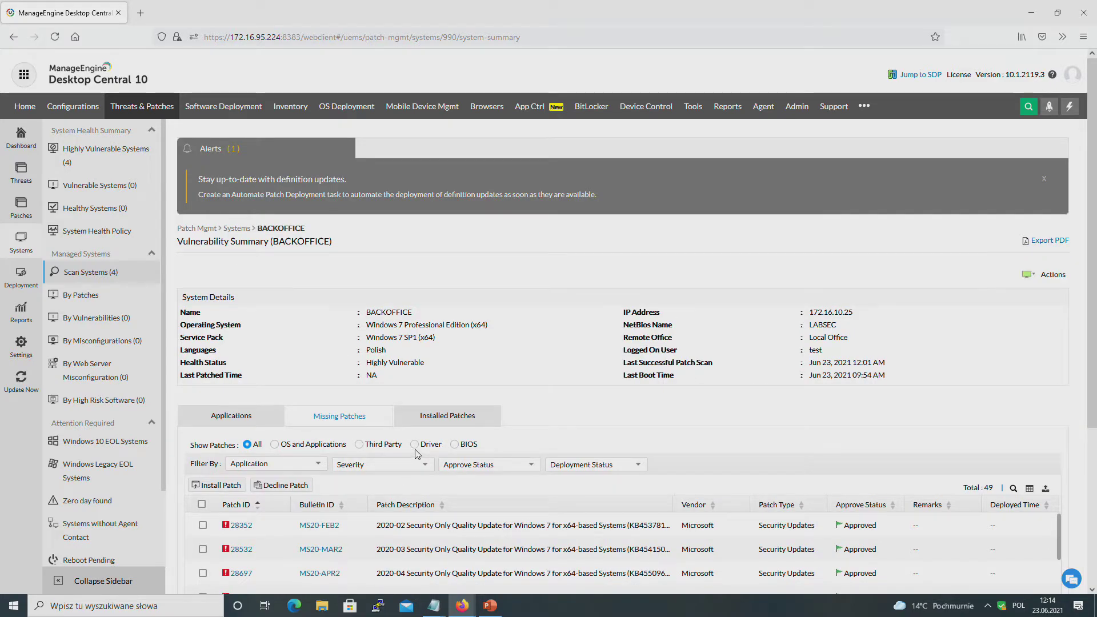
click(417, 445)
scroll(537, 447, down, 2)
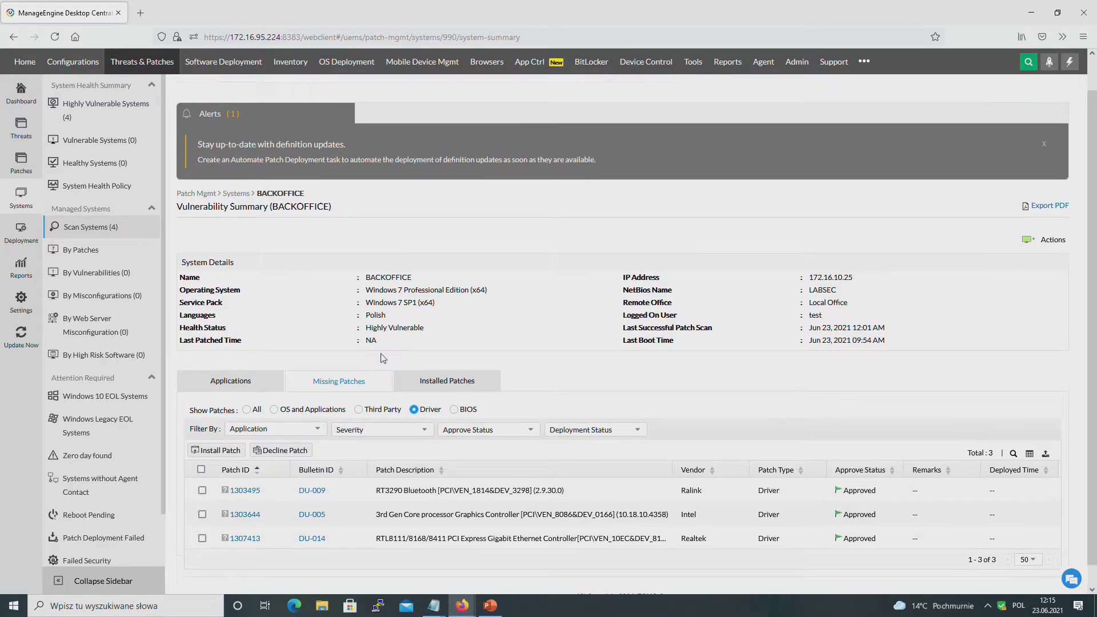
scroll(361, 391, up, 2)
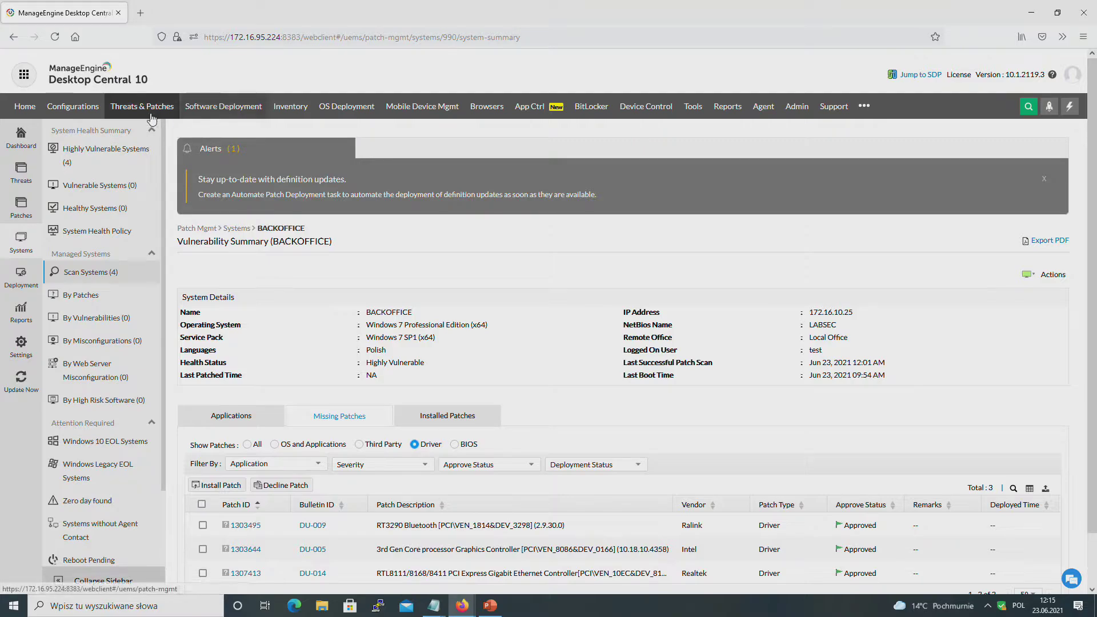
click(83, 273)
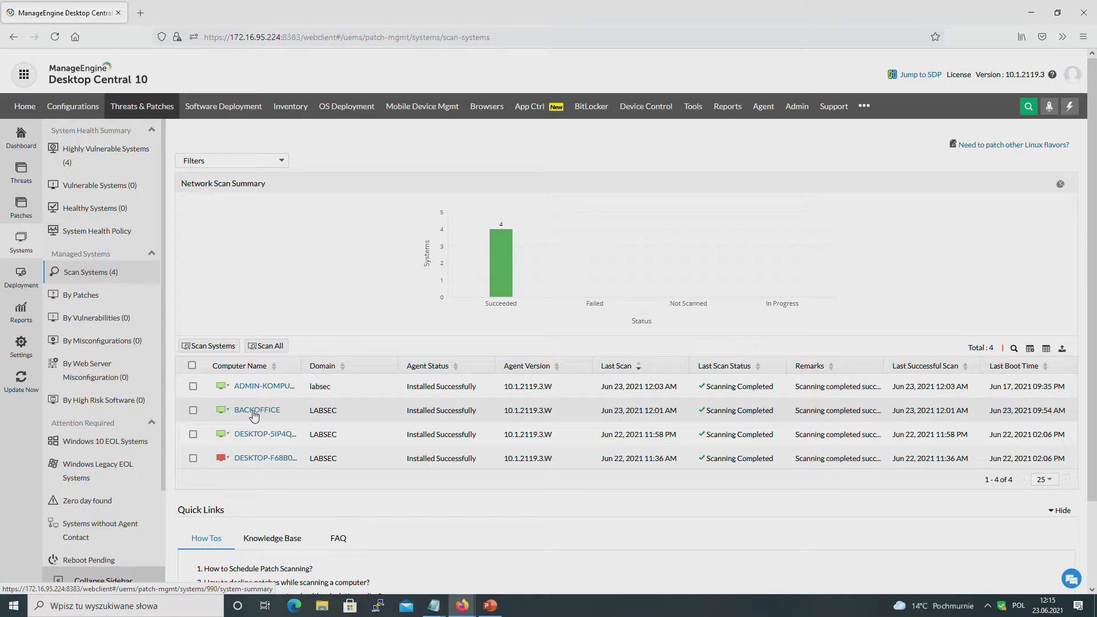
Step: Filter BACKOFFICE's missing patches by 'teams' and highlight the Teams installer's version 1.4.00.11161
click(255, 410)
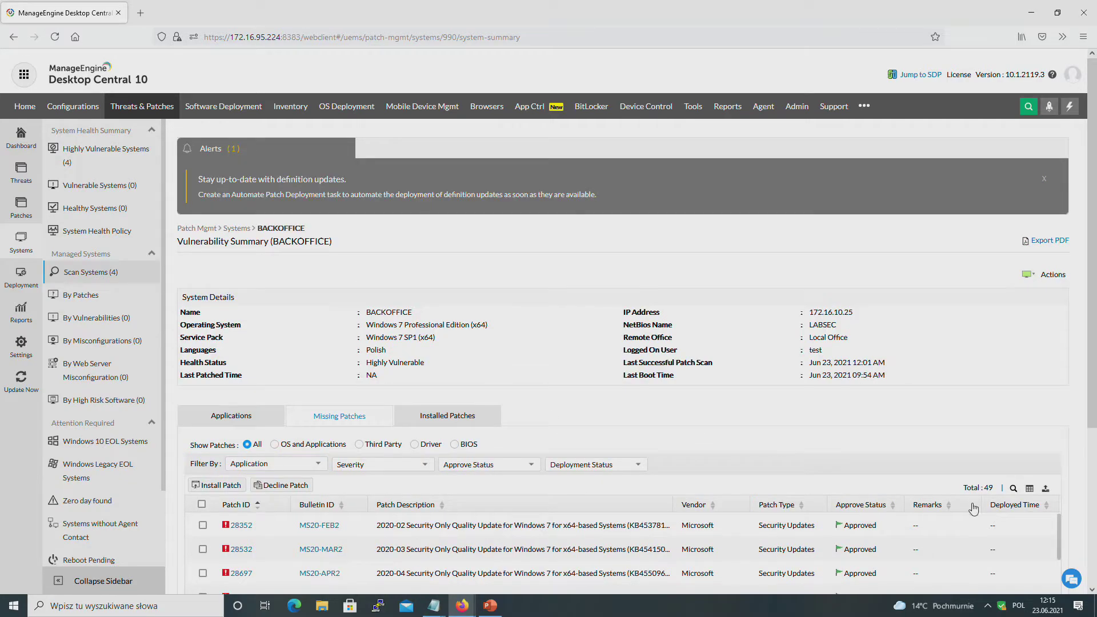
scroll(994, 398, down, 3)
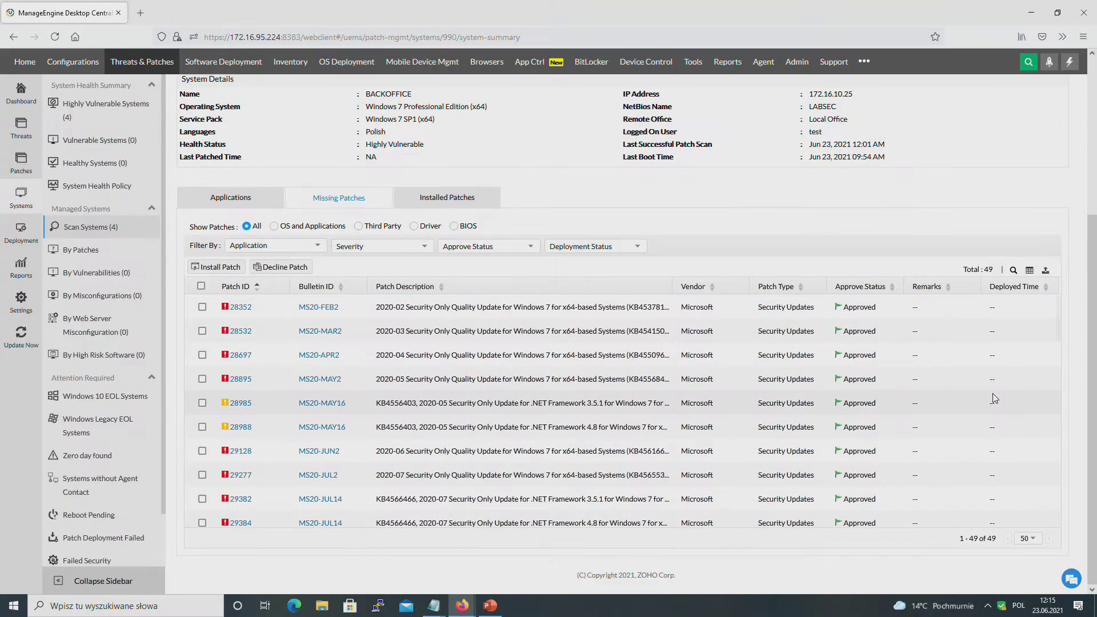
click(1014, 273)
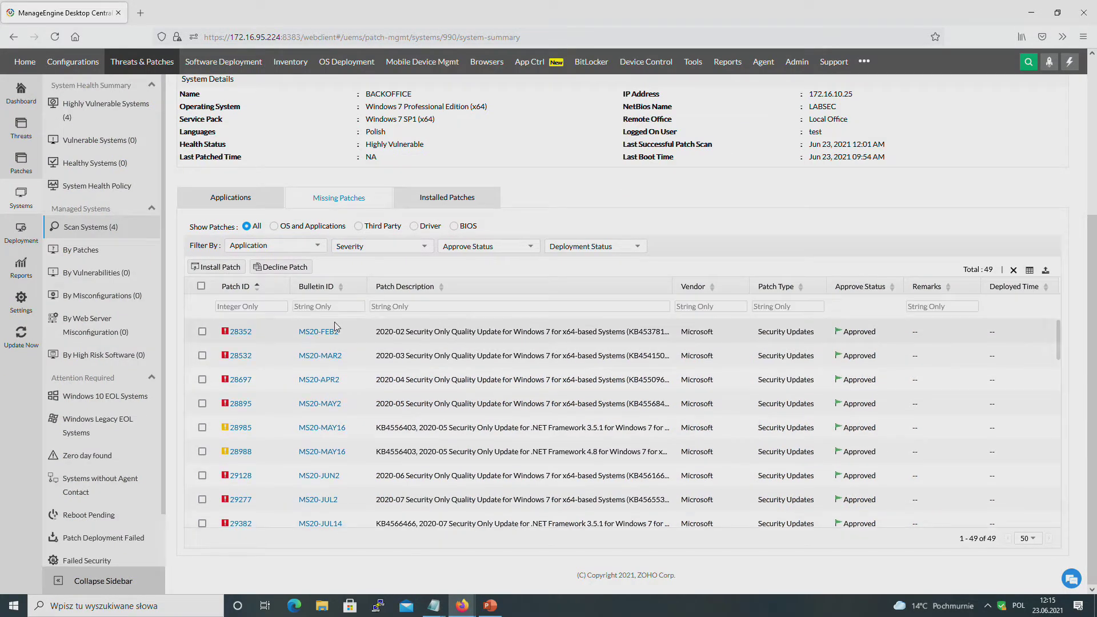
click(415, 308)
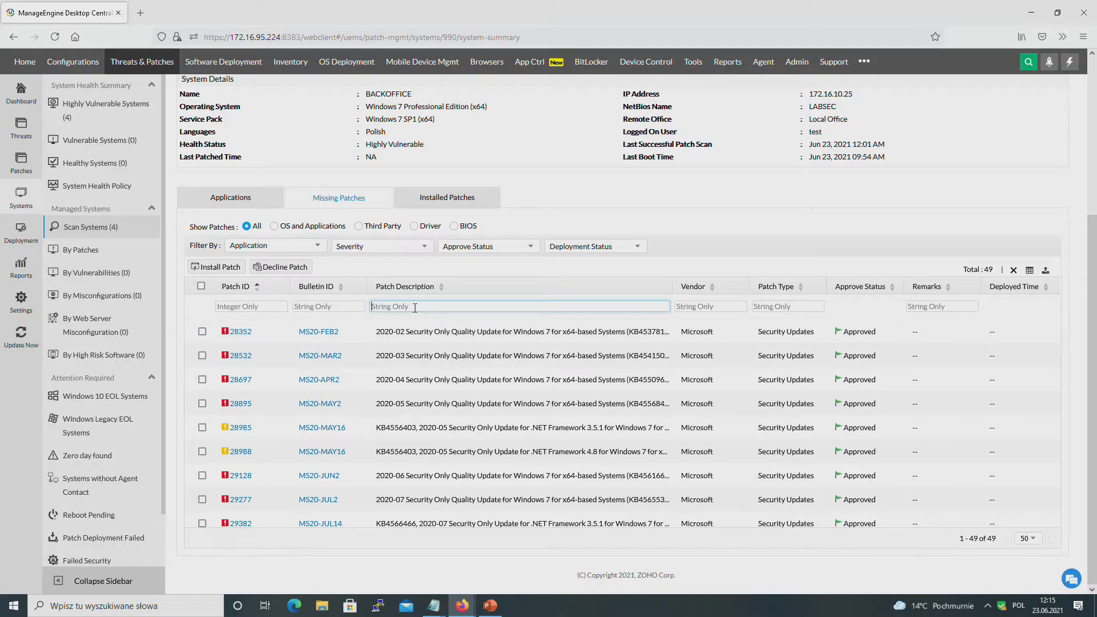
text(teams)
key(Return)
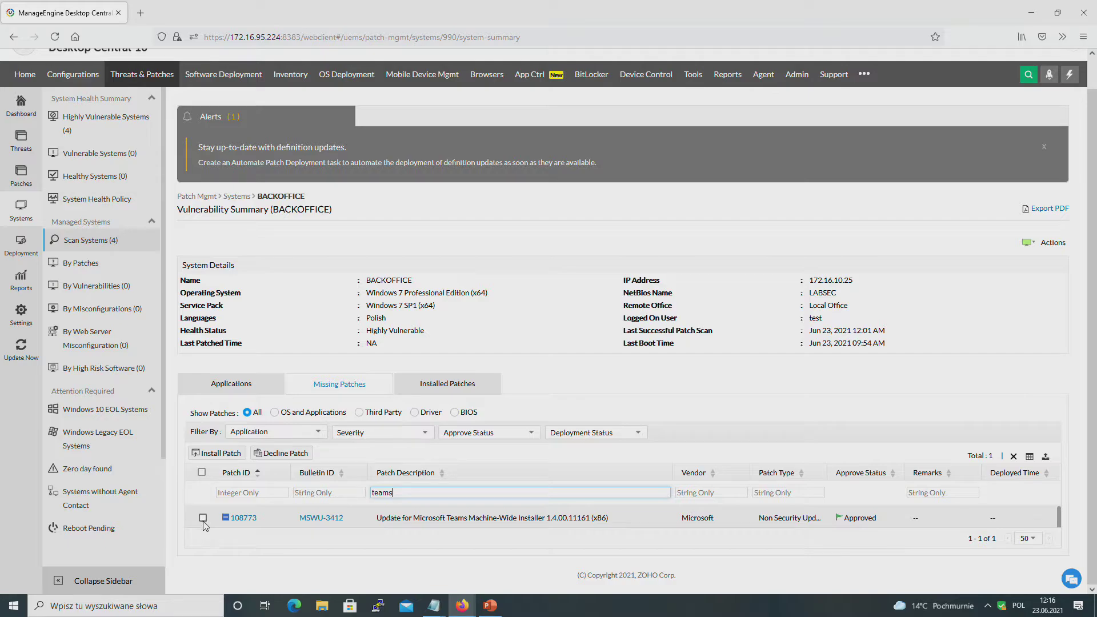
click(436, 531)
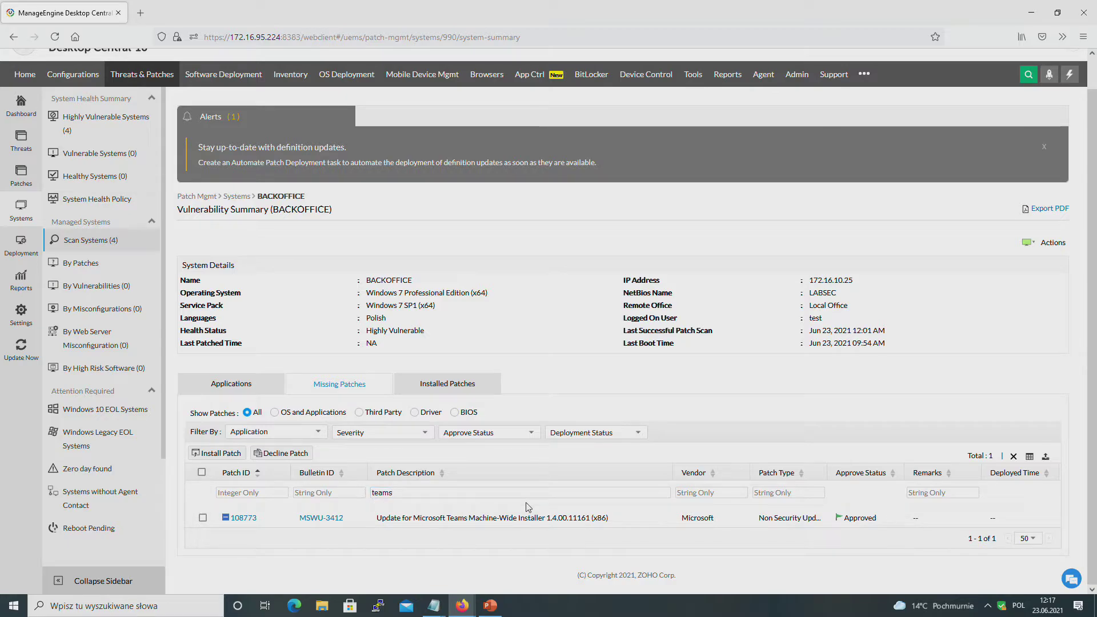
drag(559, 517, 562, 516)
Step: Show BACKOFFICE's 70 installed applications on its Software tab via Inventory > Computers
click(289, 86)
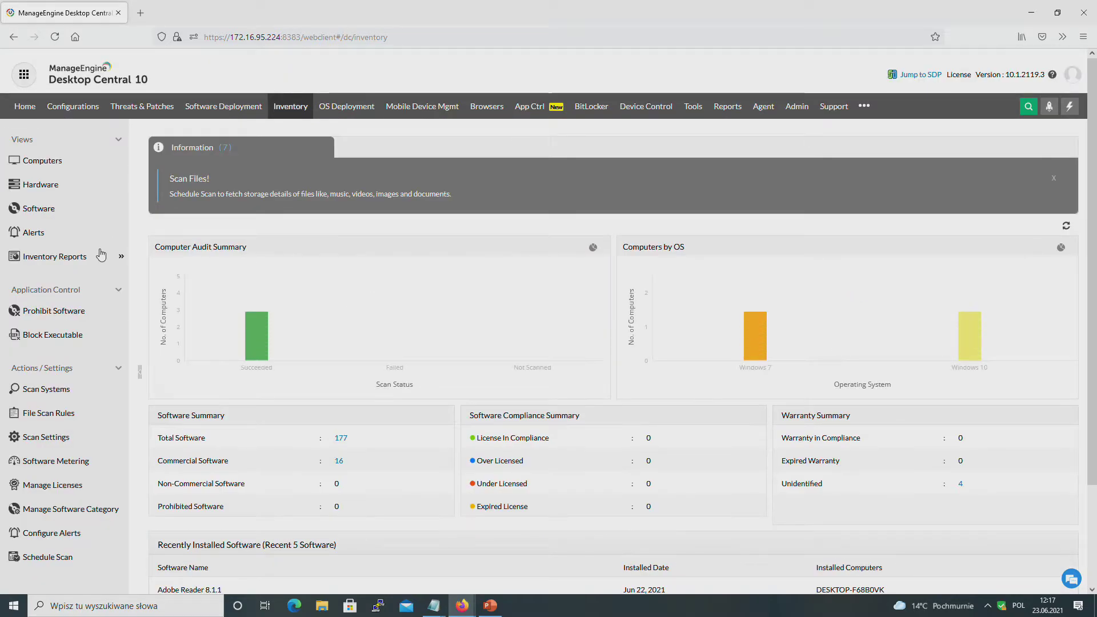
click(71, 165)
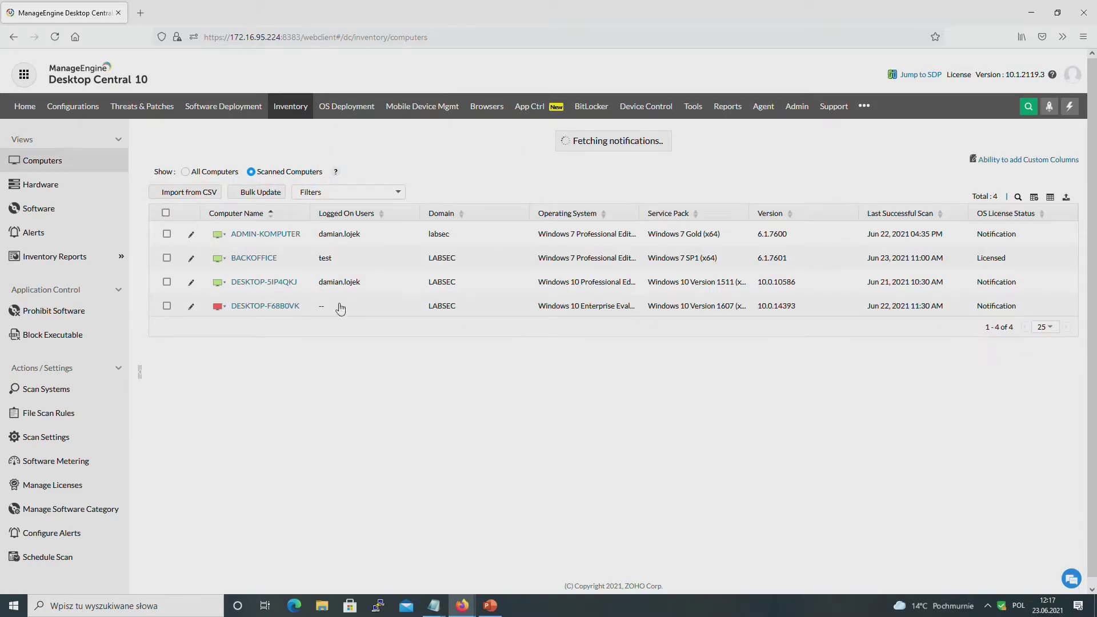
click(252, 237)
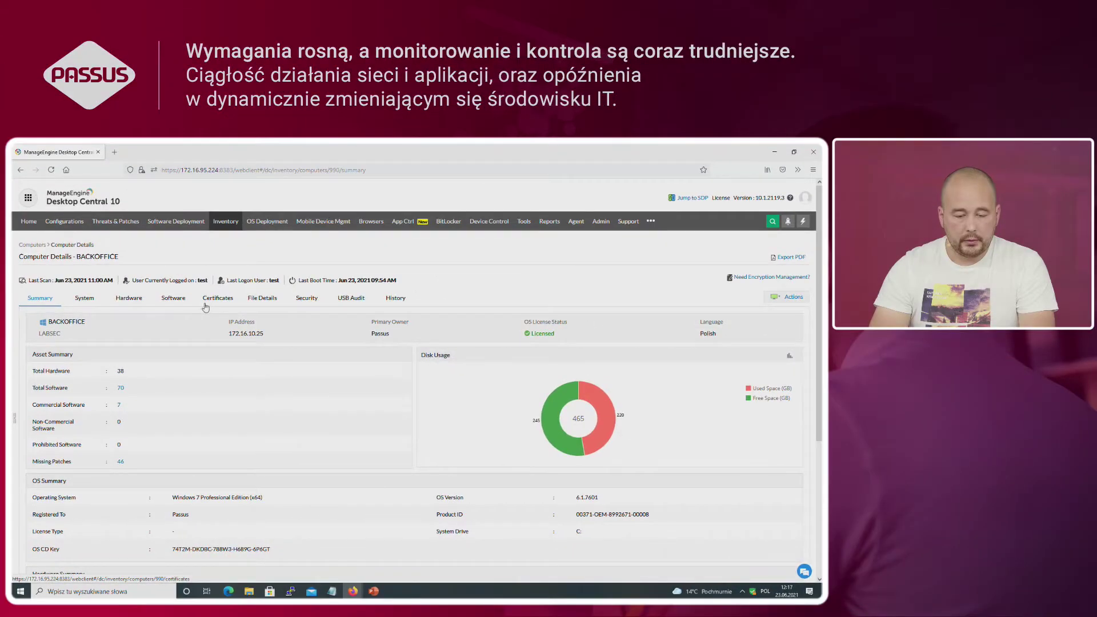
click(181, 303)
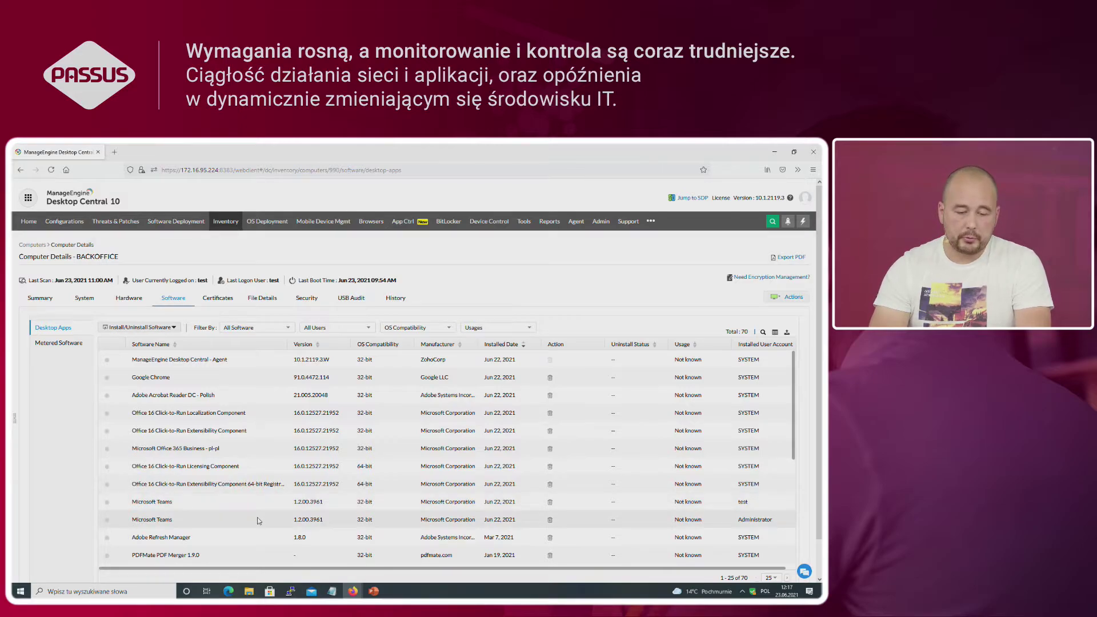
Step: Open BACKOFFICE's vulnerability summary from Threats & Patches > Systems
click(114, 224)
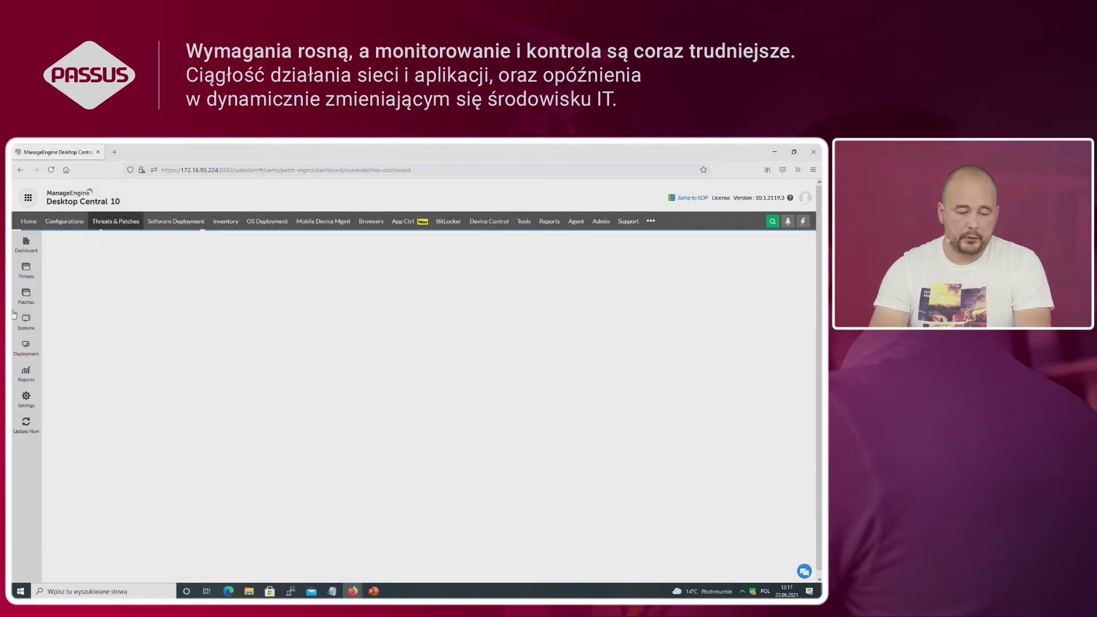
click(26, 321)
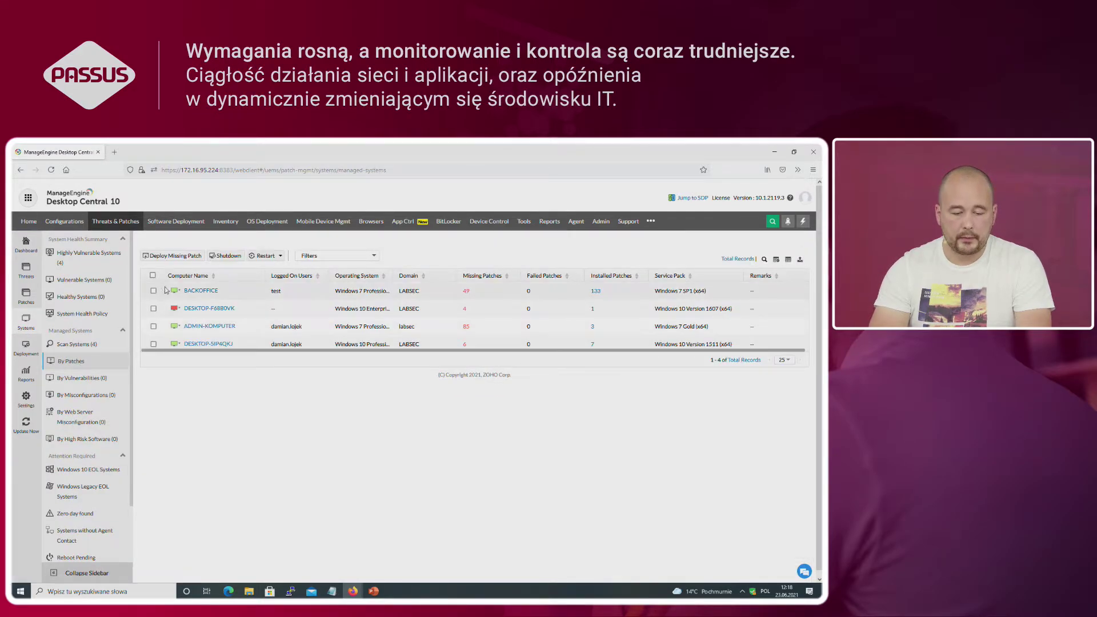
click(197, 292)
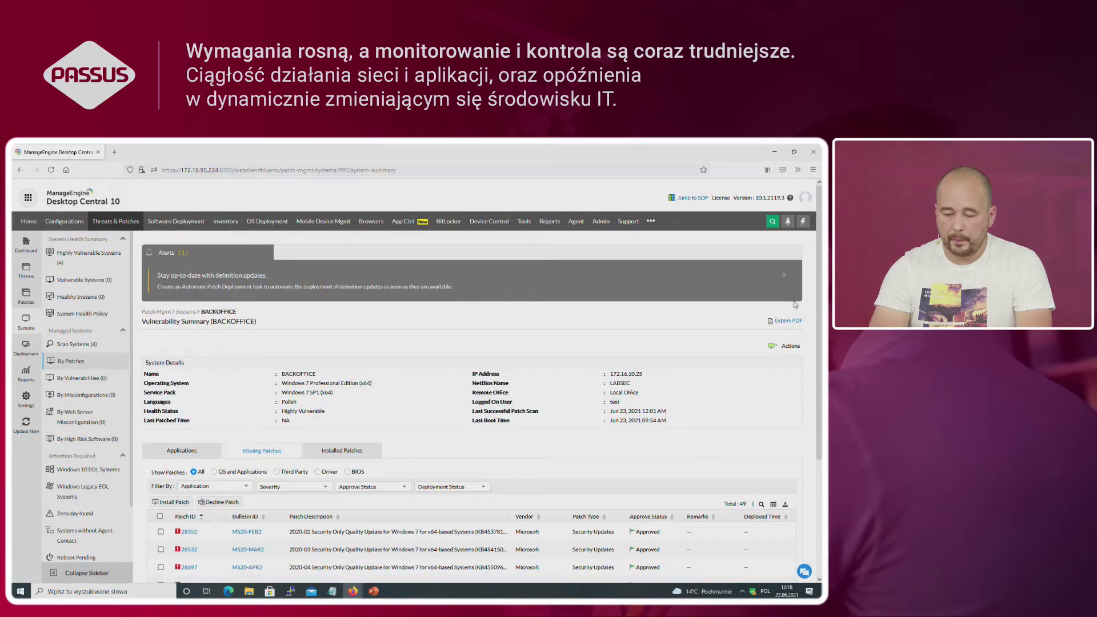
Step: Filter patch descriptions by 'teams', tick the Teams Machine-Wide Installer patch, and return to Scan Systems
click(761, 505)
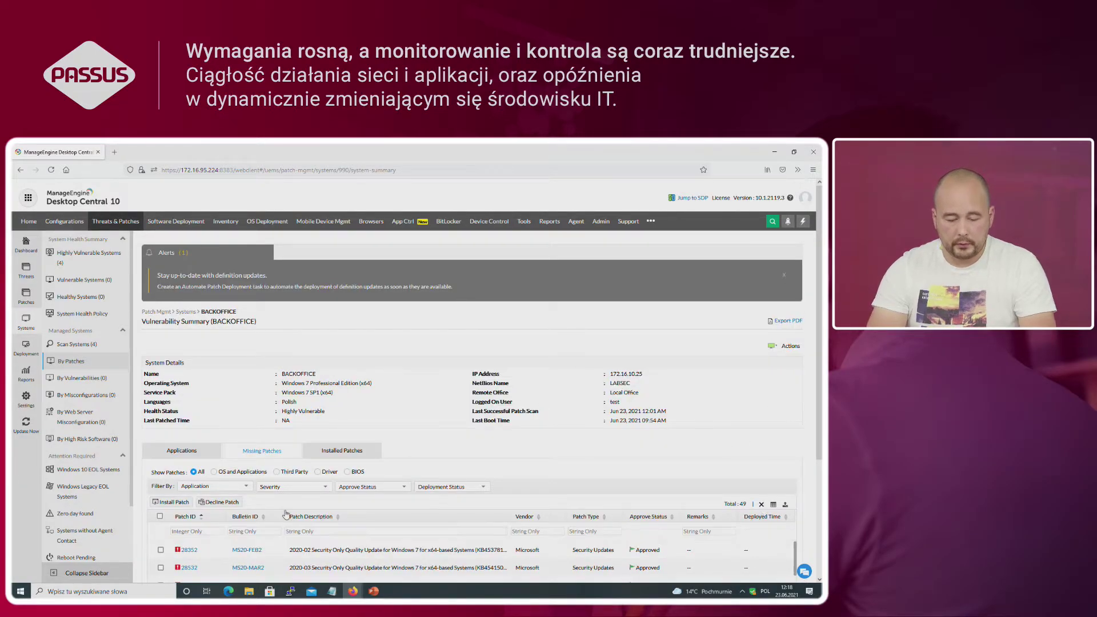
click(318, 532)
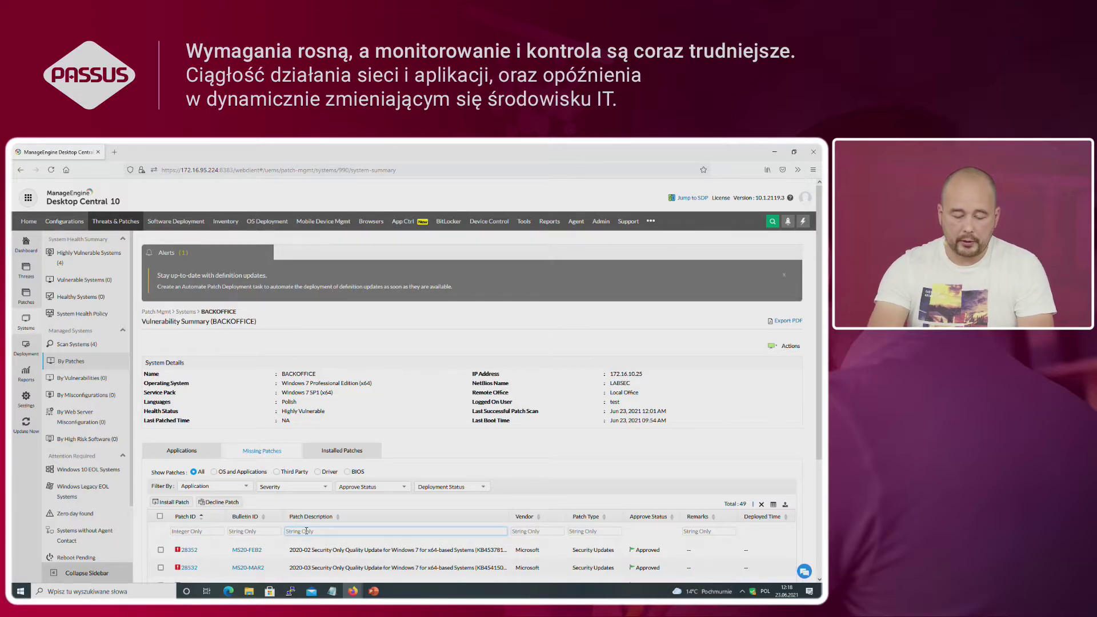
text(tes)
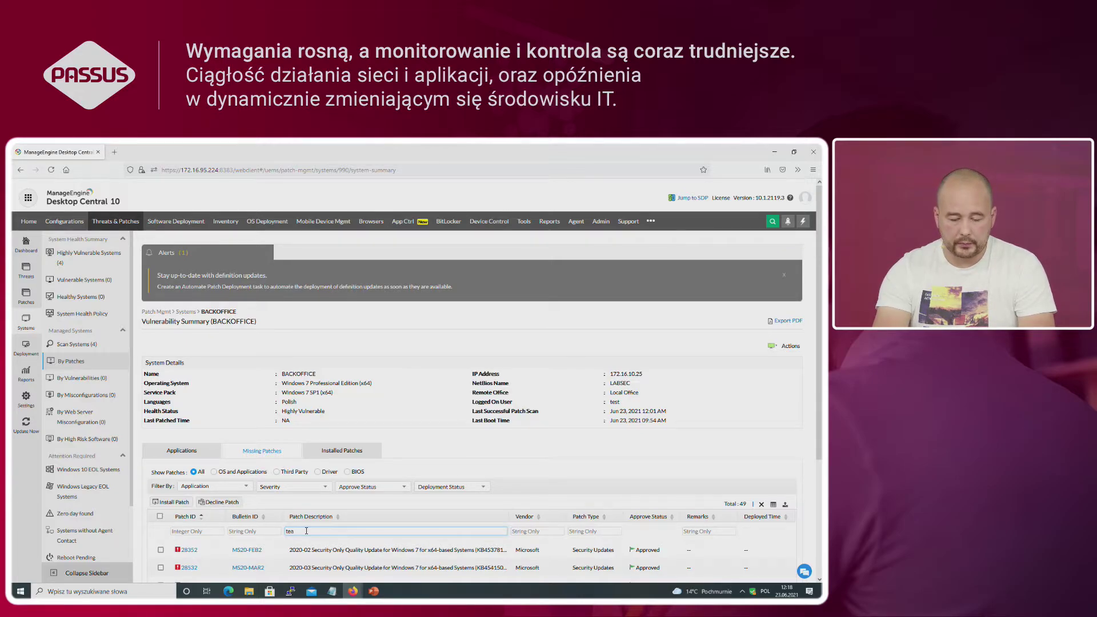
key(Return)
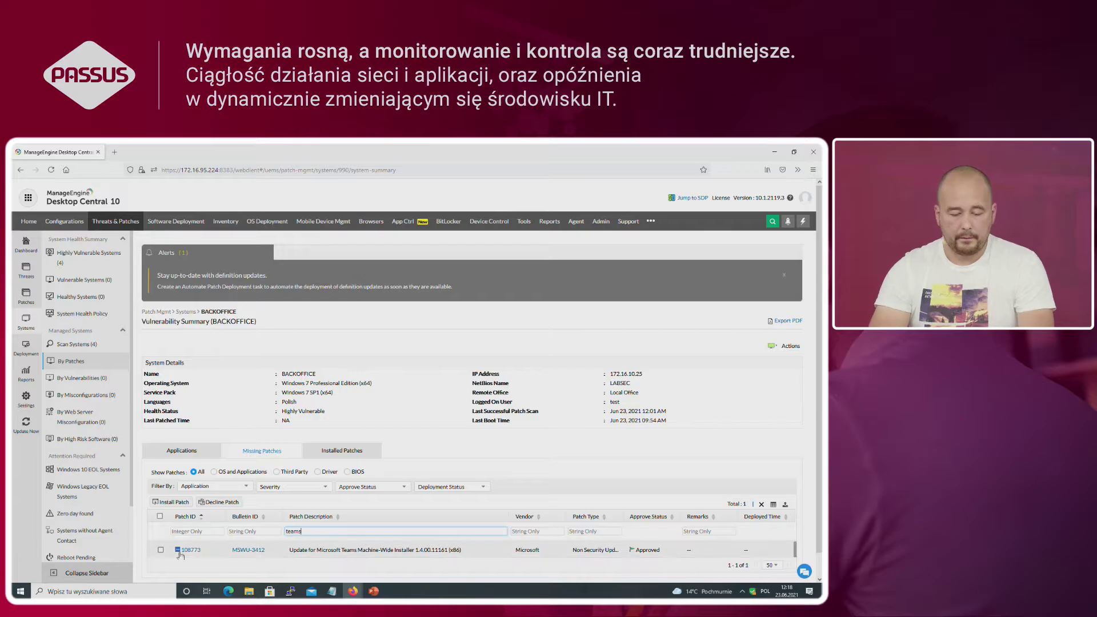
click(161, 549)
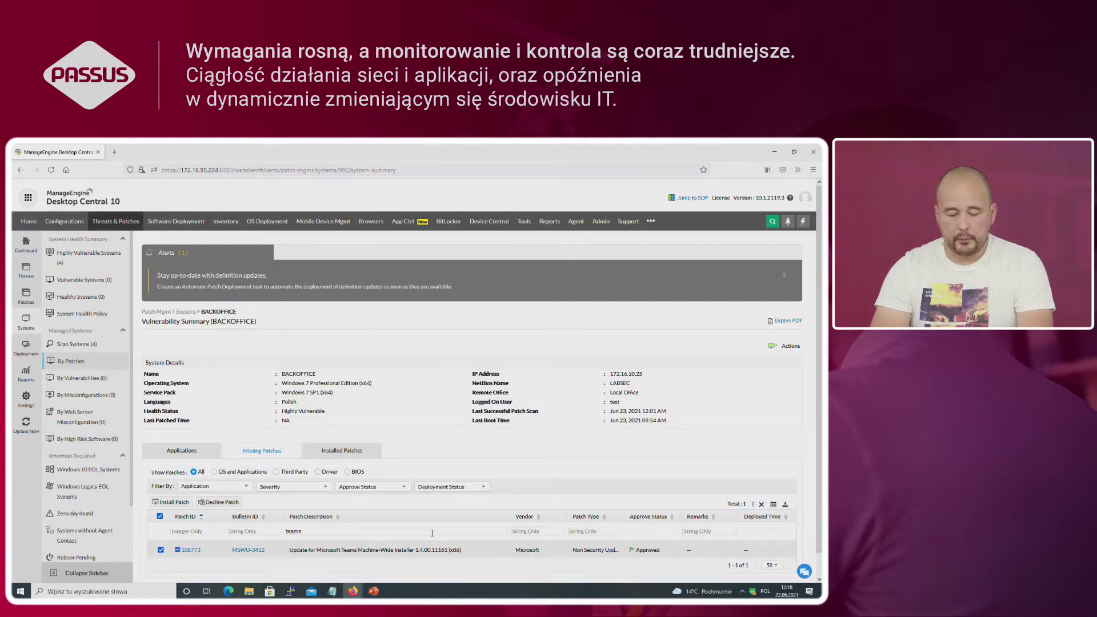
click(352, 591)
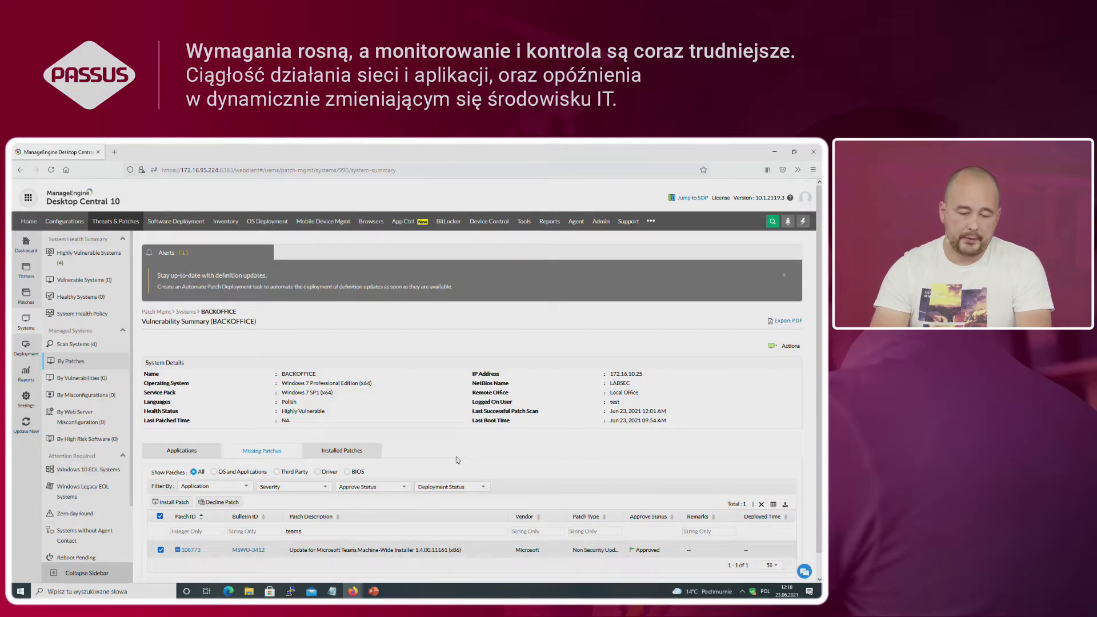
click(60, 346)
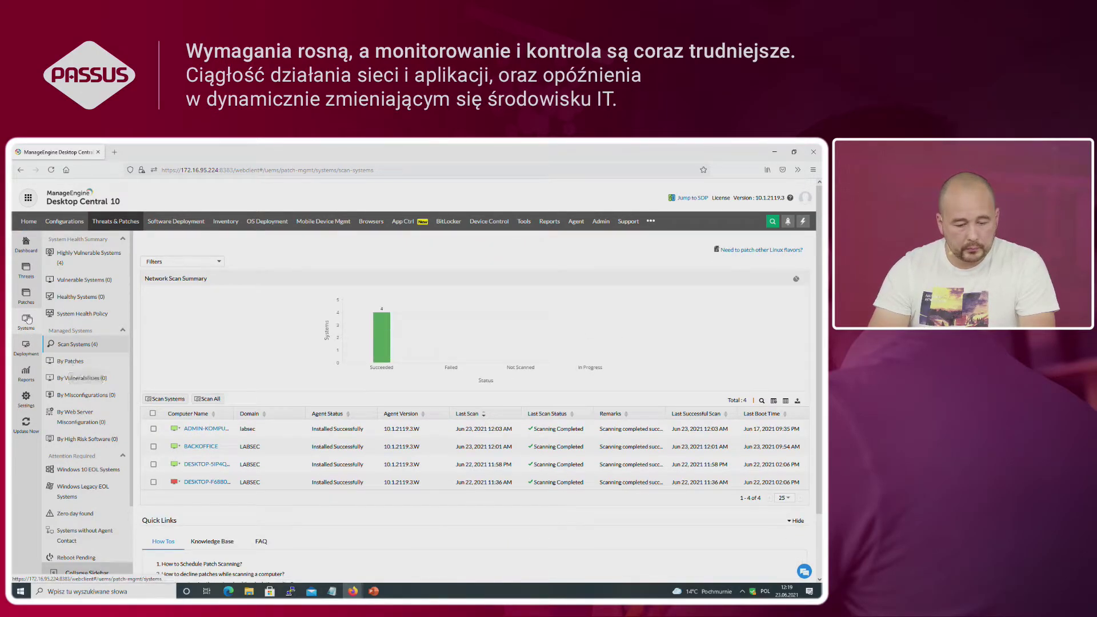
Step: View Missing Patches, then the Systems table showing BACKOFFICE with 49 missing and 133 installed
click(26, 297)
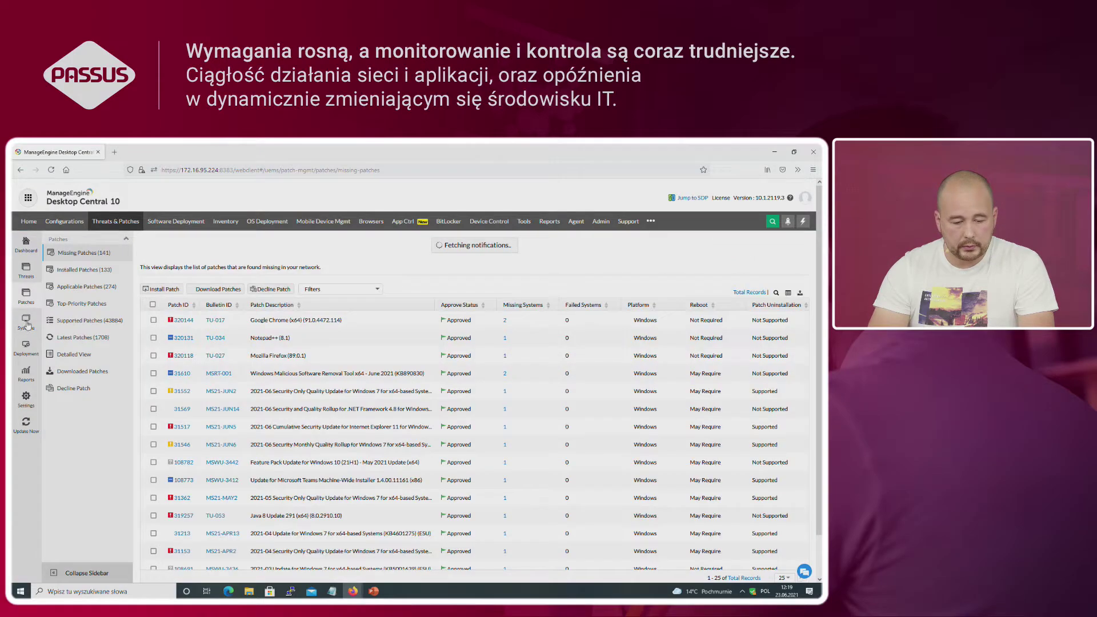
click(26, 321)
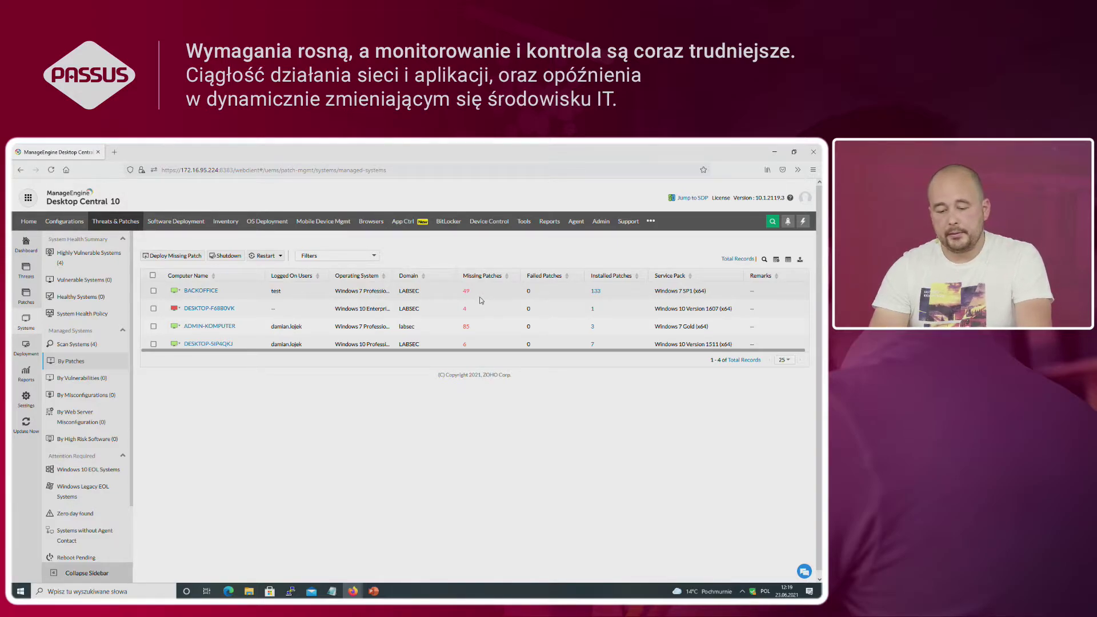
Step: Review BACKOFFICE's 49 missing patches, then return to the Scan Systems list
click(198, 293)
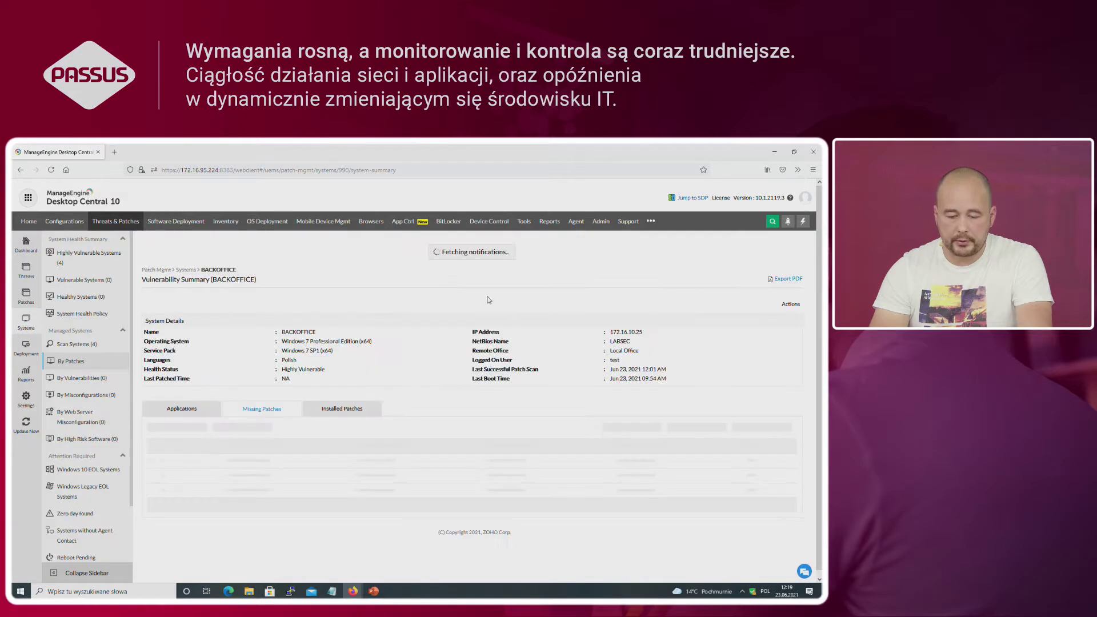
scroll(437, 481, down, 1)
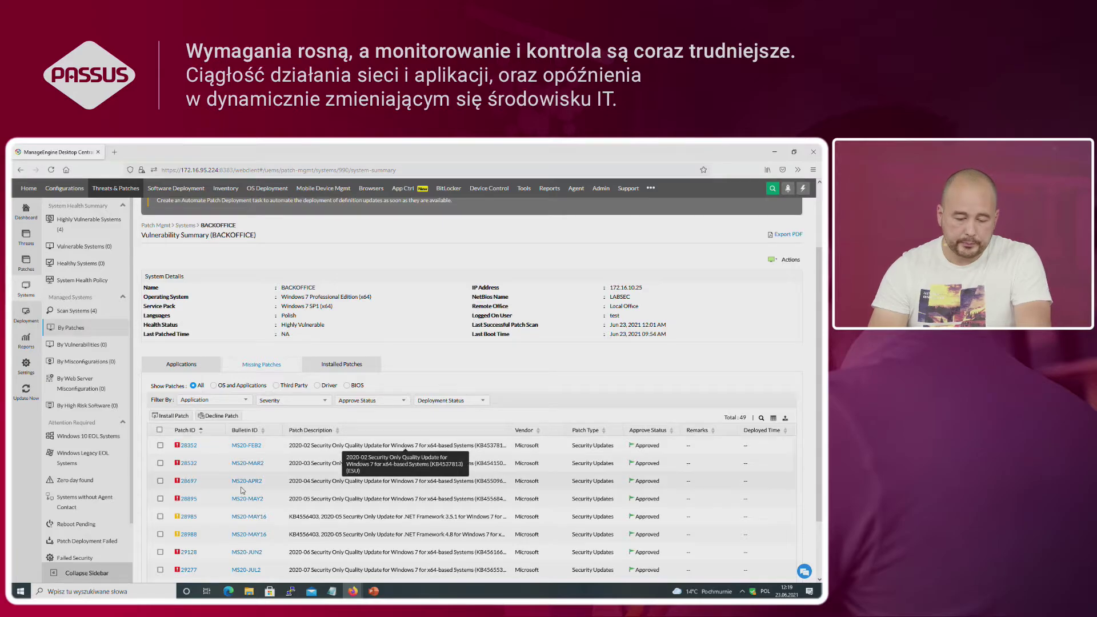
scroll(297, 488, down, 5)
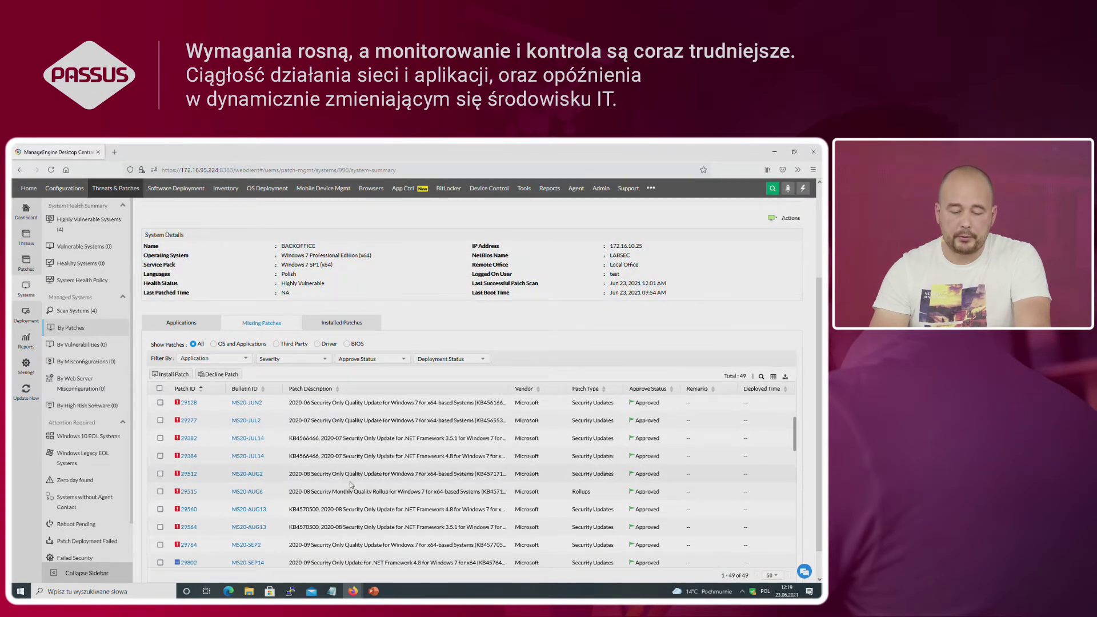
scroll(350, 484, down, 3)
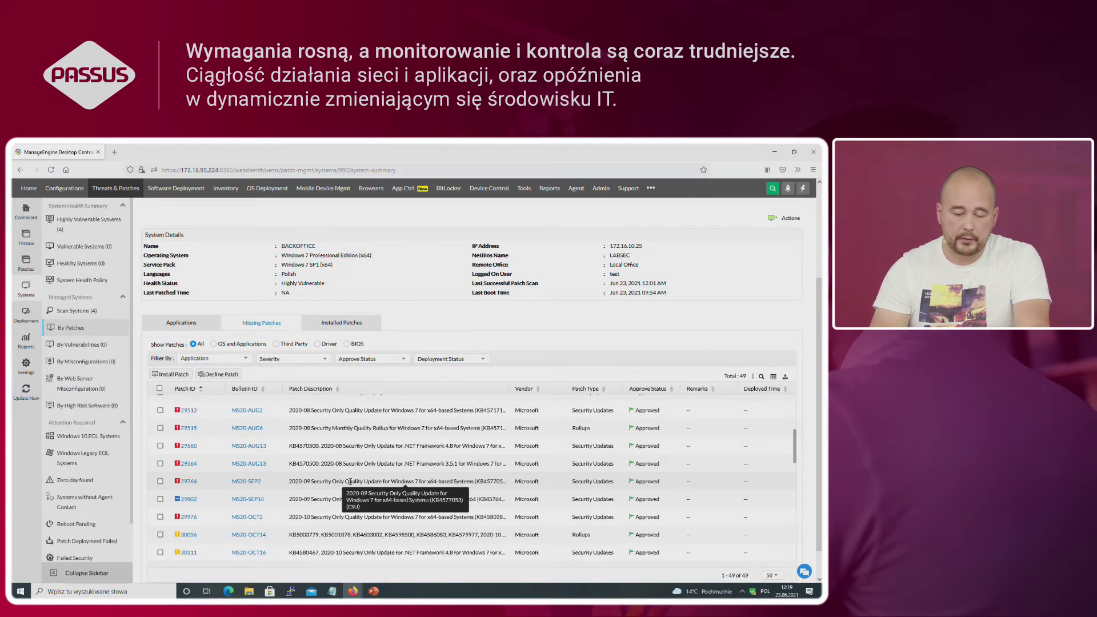
drag(351, 481, 353, 484)
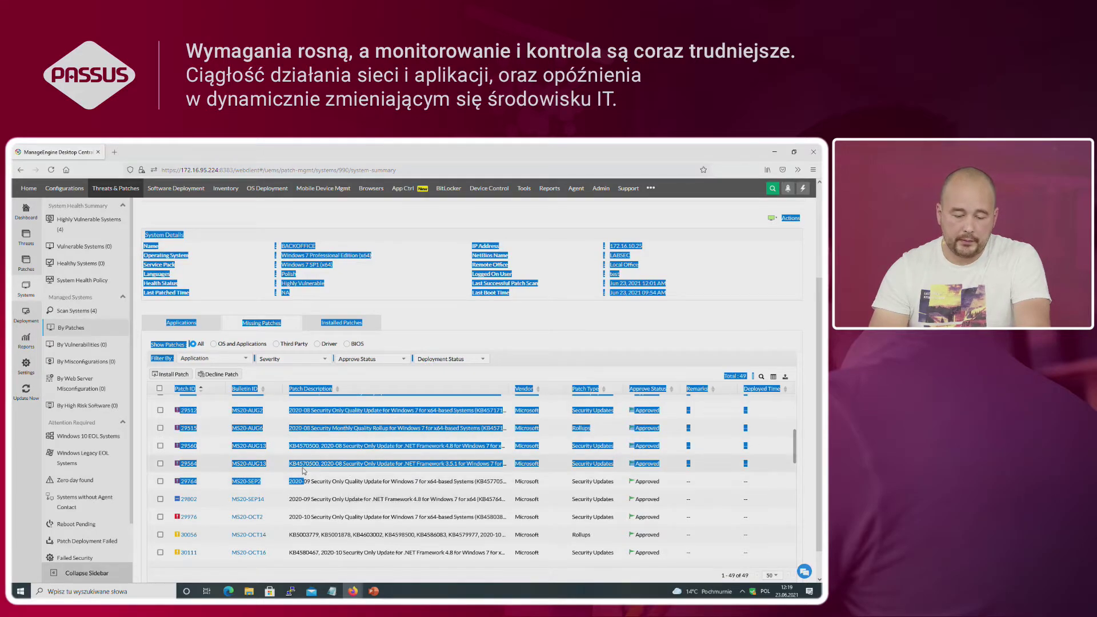
click(273, 448)
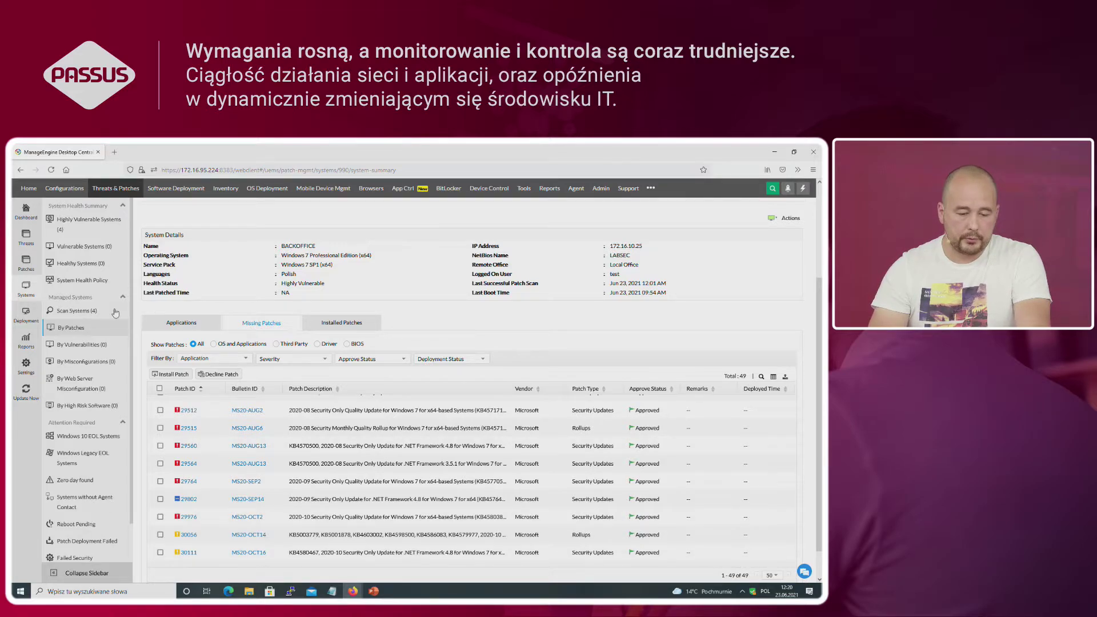
click(71, 311)
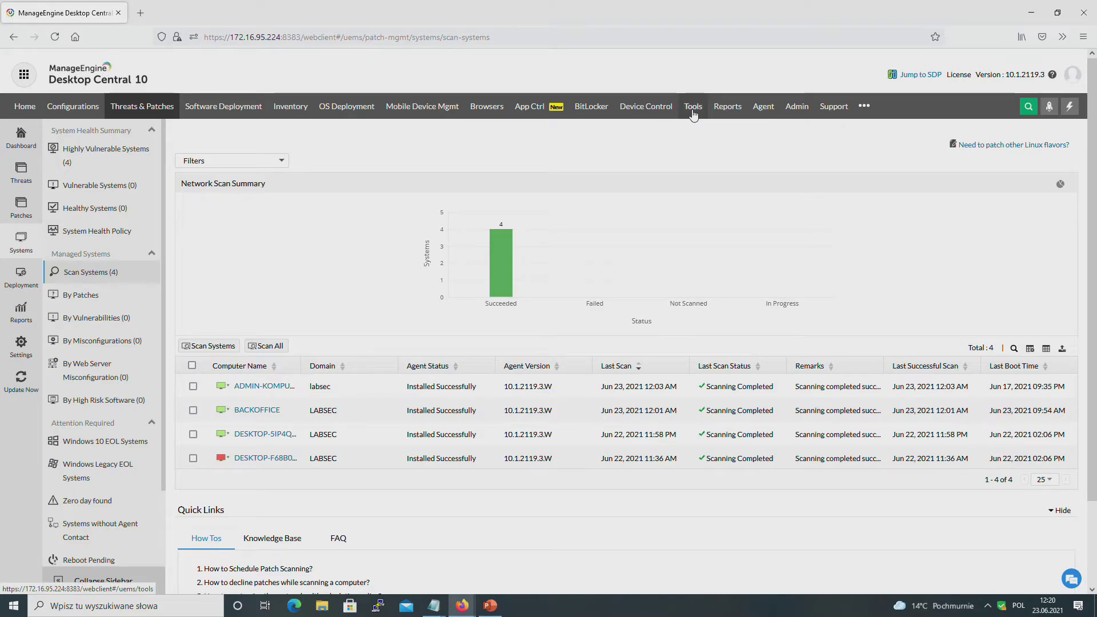
Step: Connect remotely to ADMIN-KOMPUTER's logged-on user session, giving 'test' as the reason
click(692, 107)
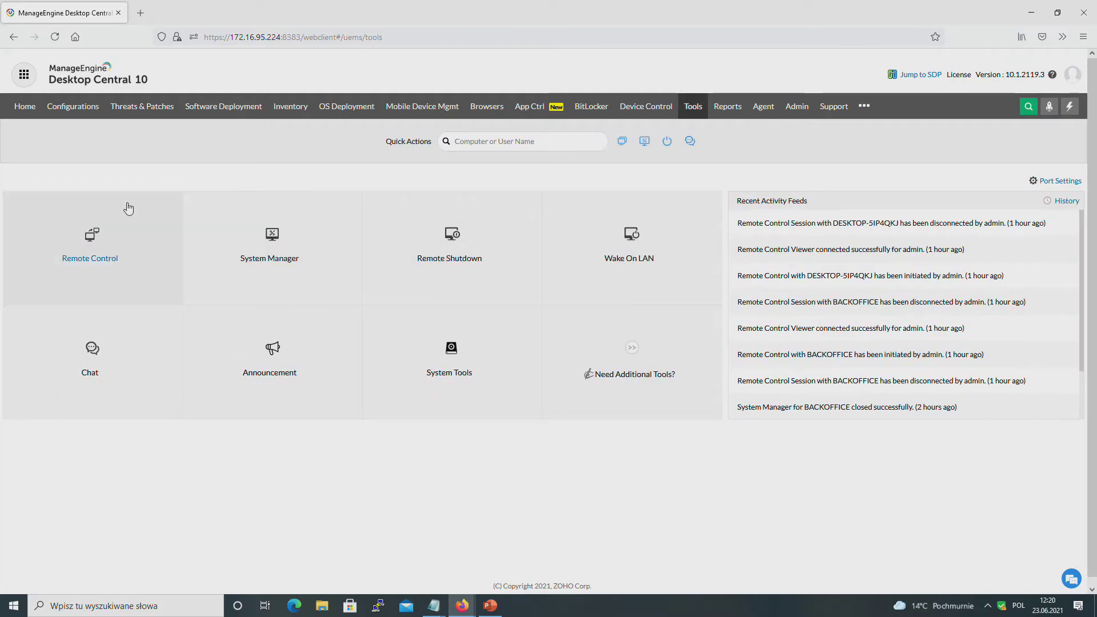
click(81, 253)
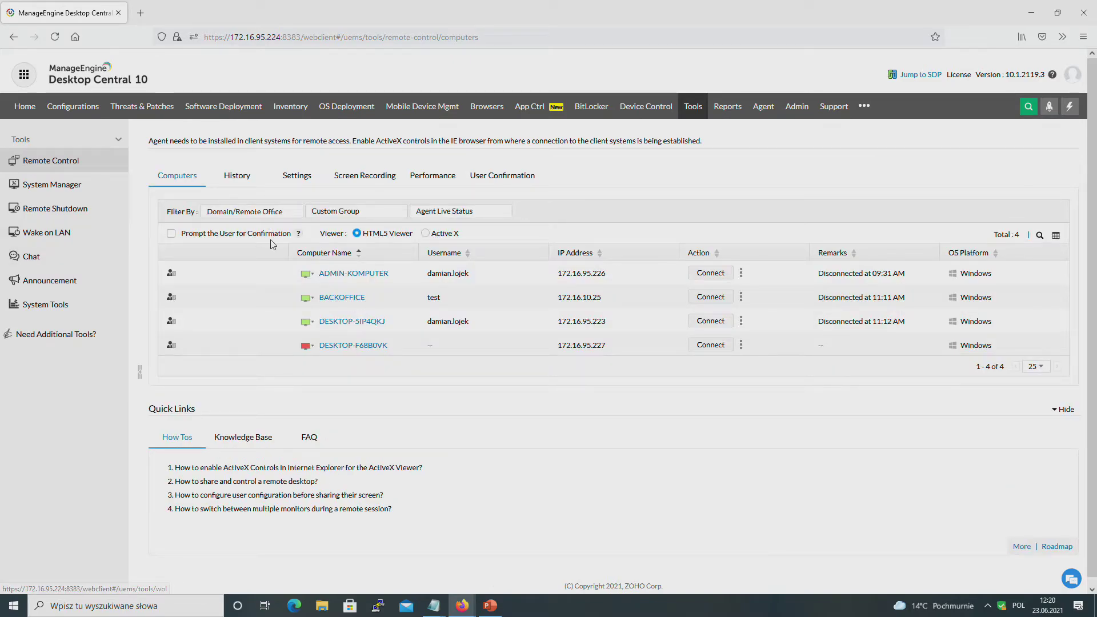
click(740, 275)
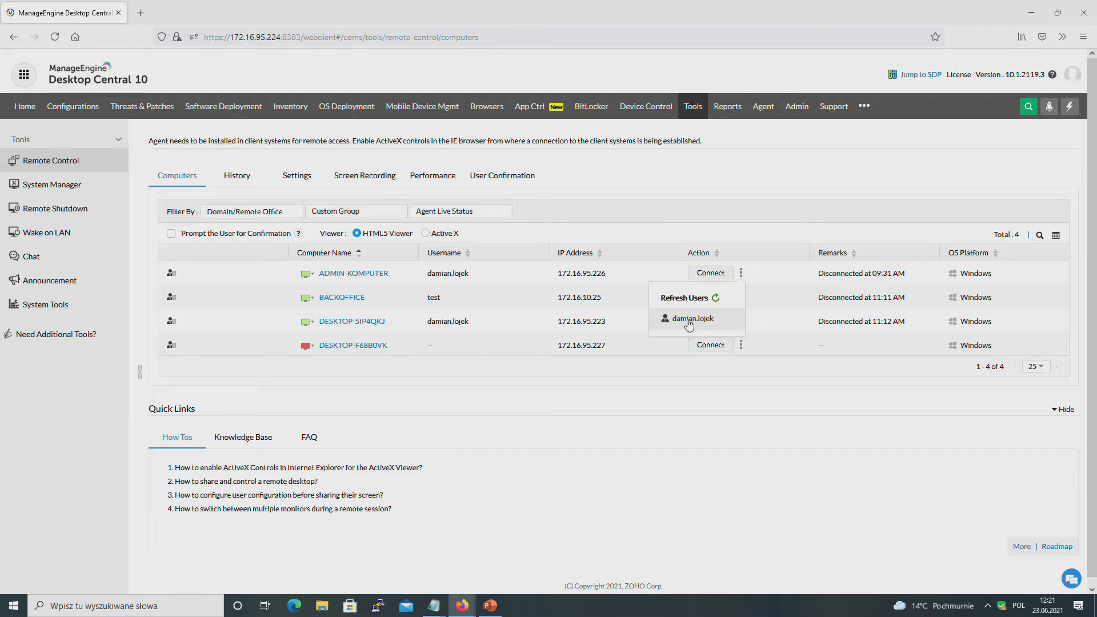
click(689, 319)
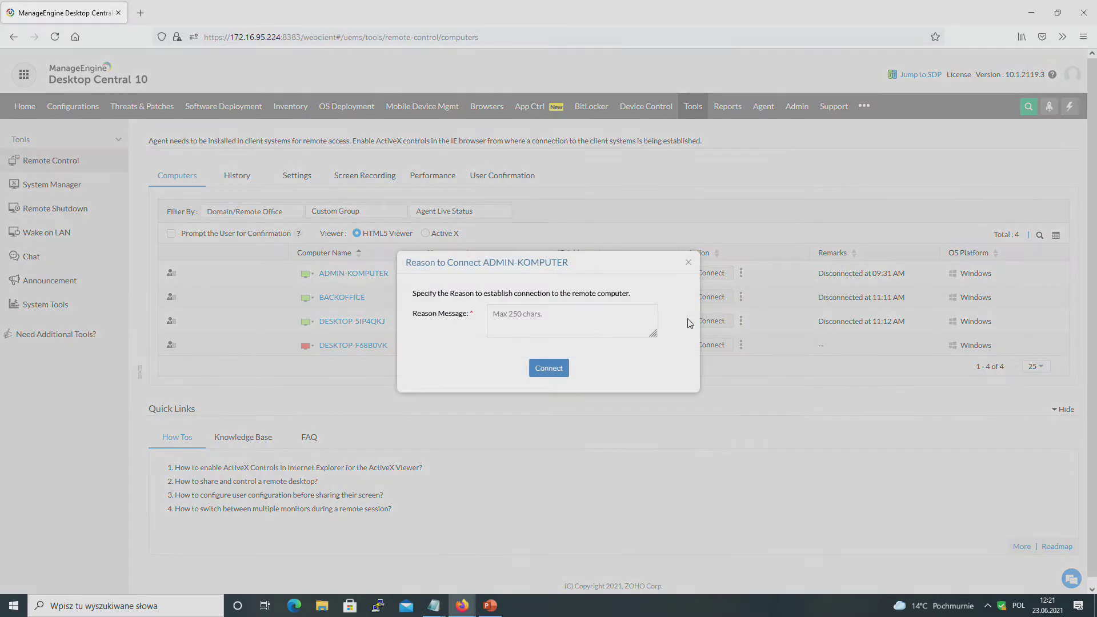
click(520, 322)
text(test)
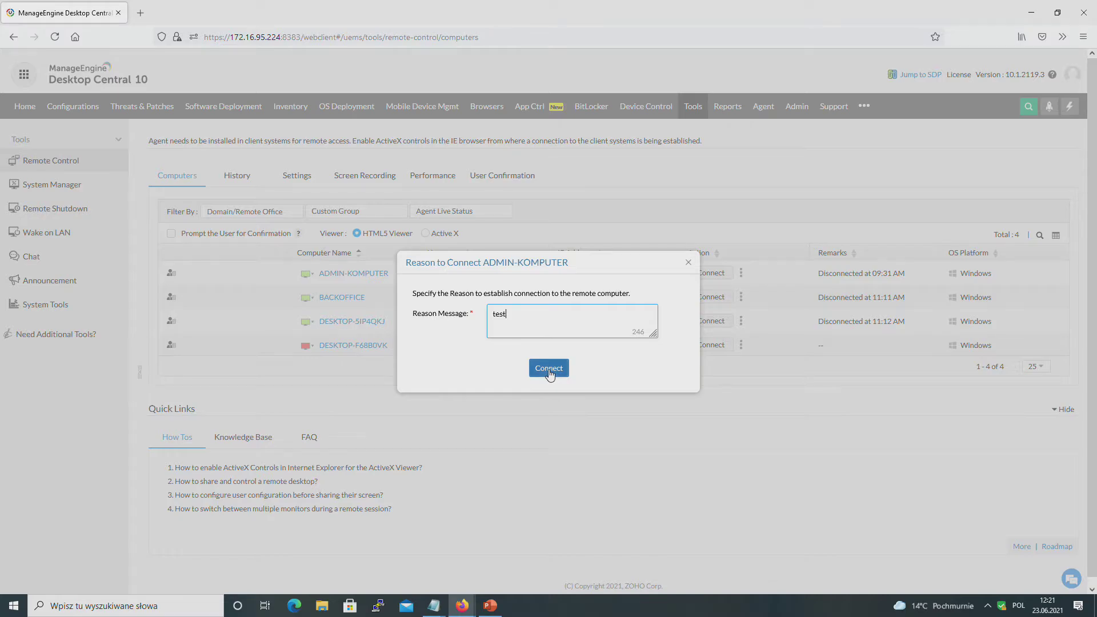
click(546, 367)
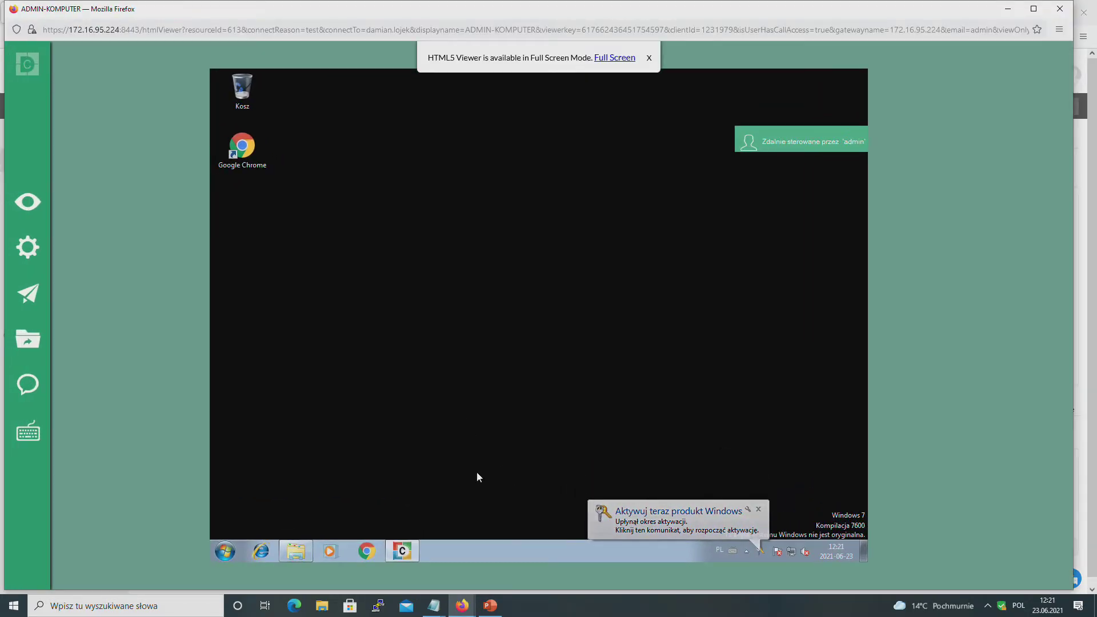
click(231, 553)
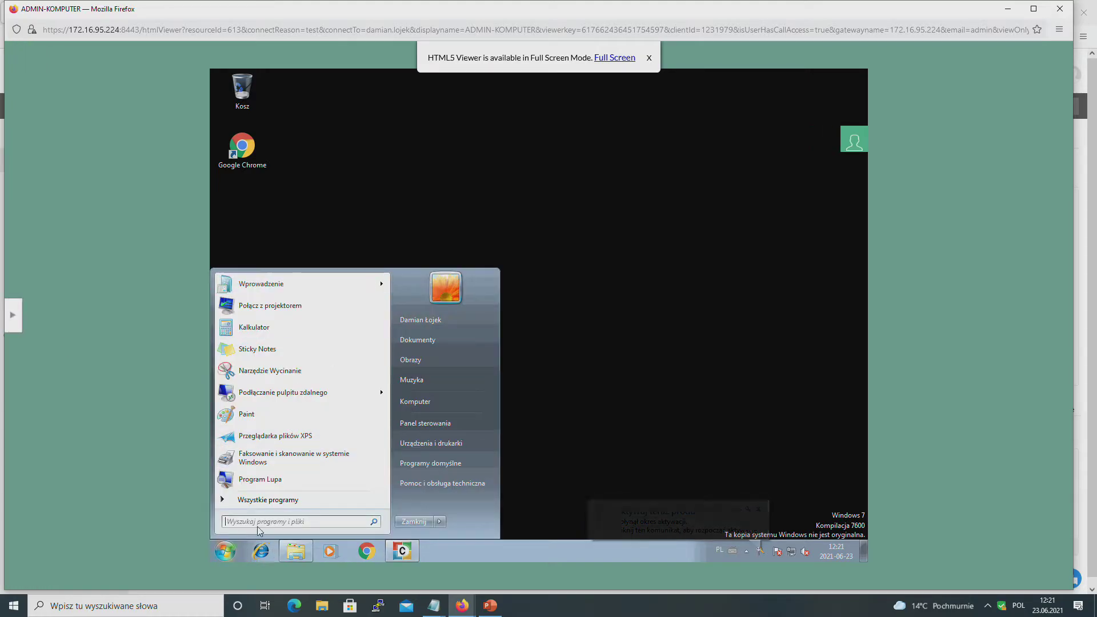
text(cmd)
key(Return)
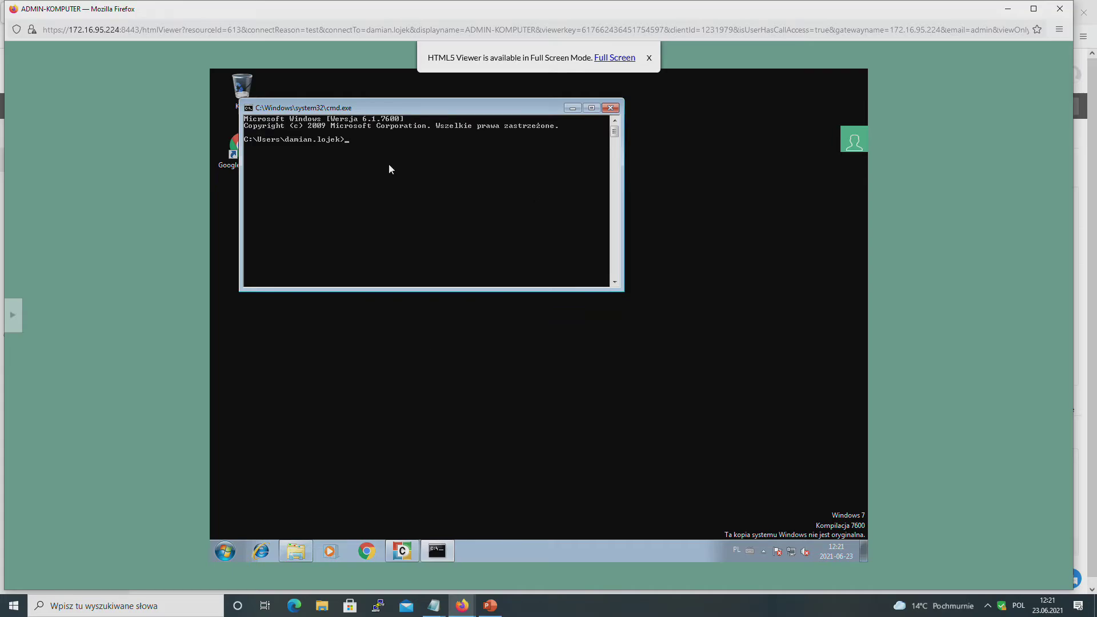
text(who)
click(610, 108)
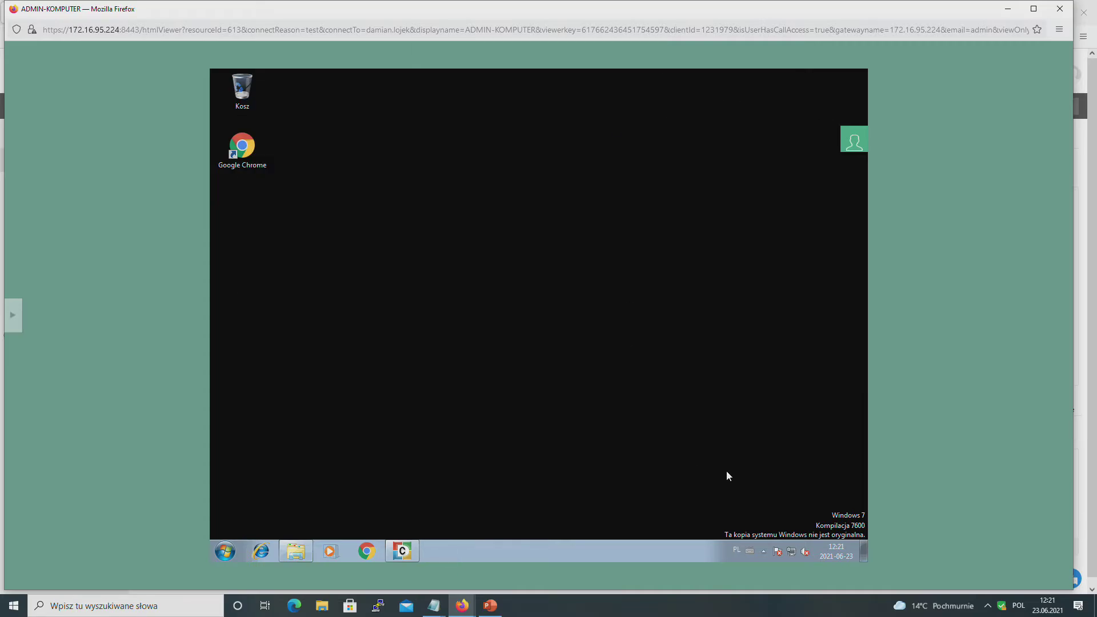
click(296, 550)
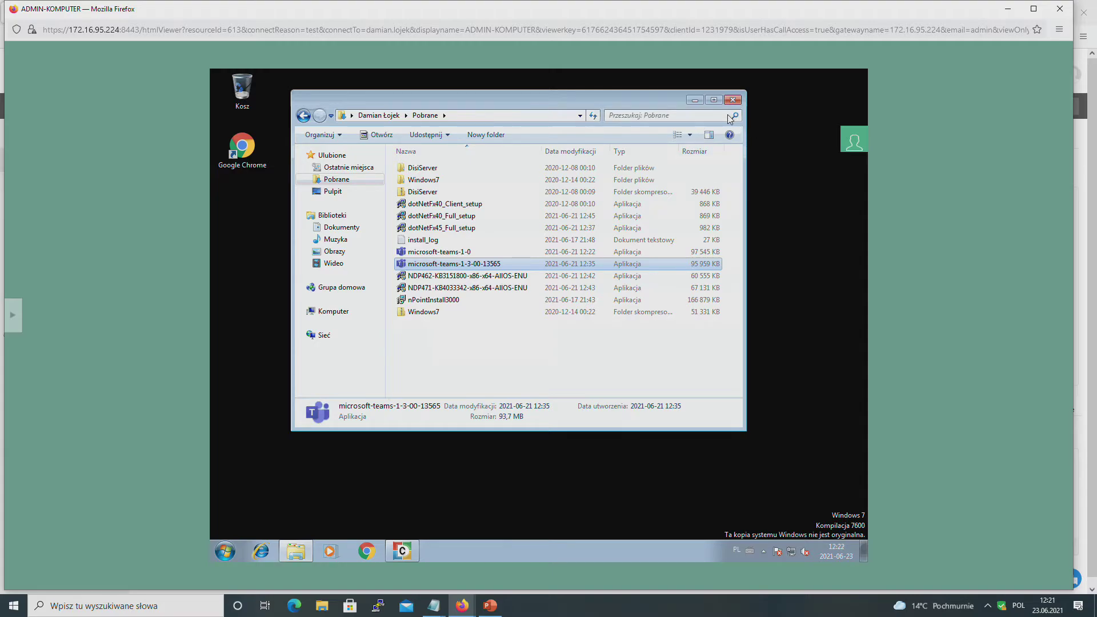
click(430, 277)
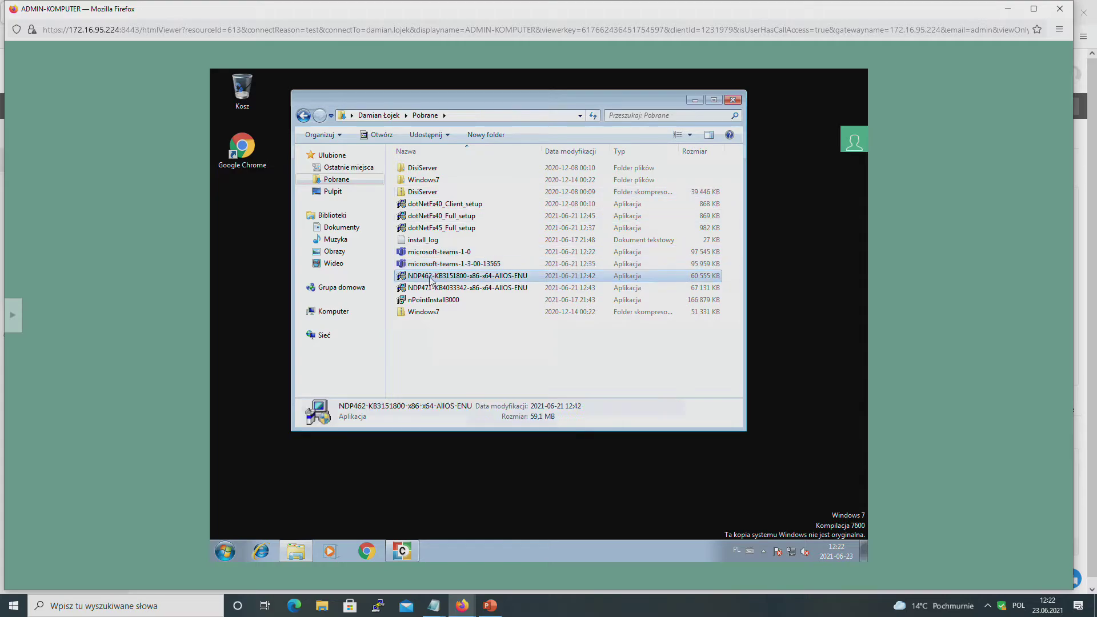
click(420, 266)
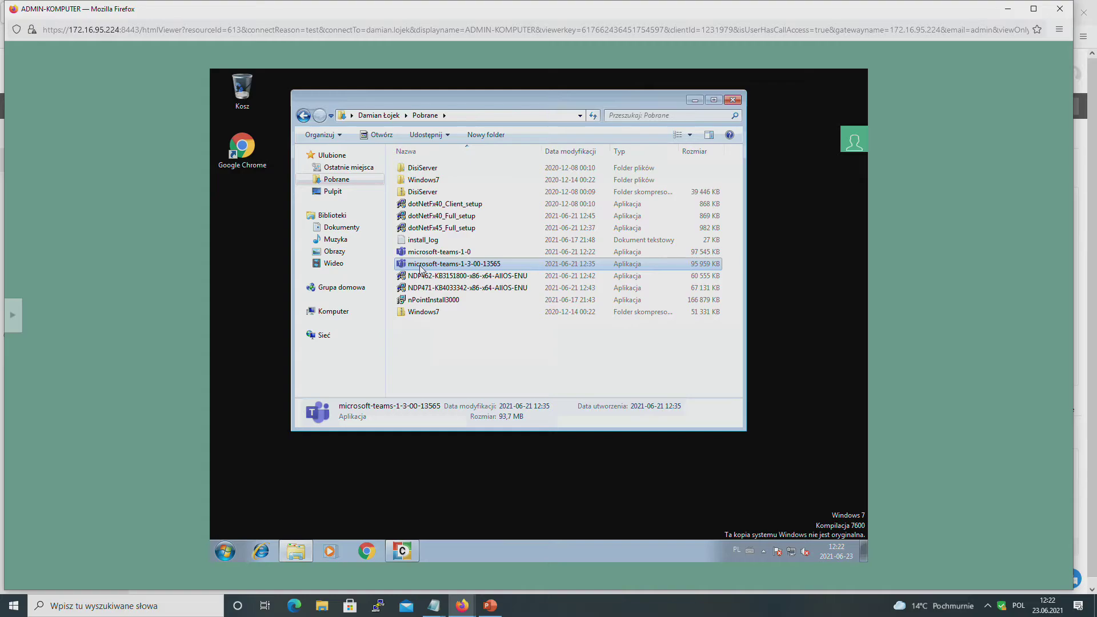
click(694, 101)
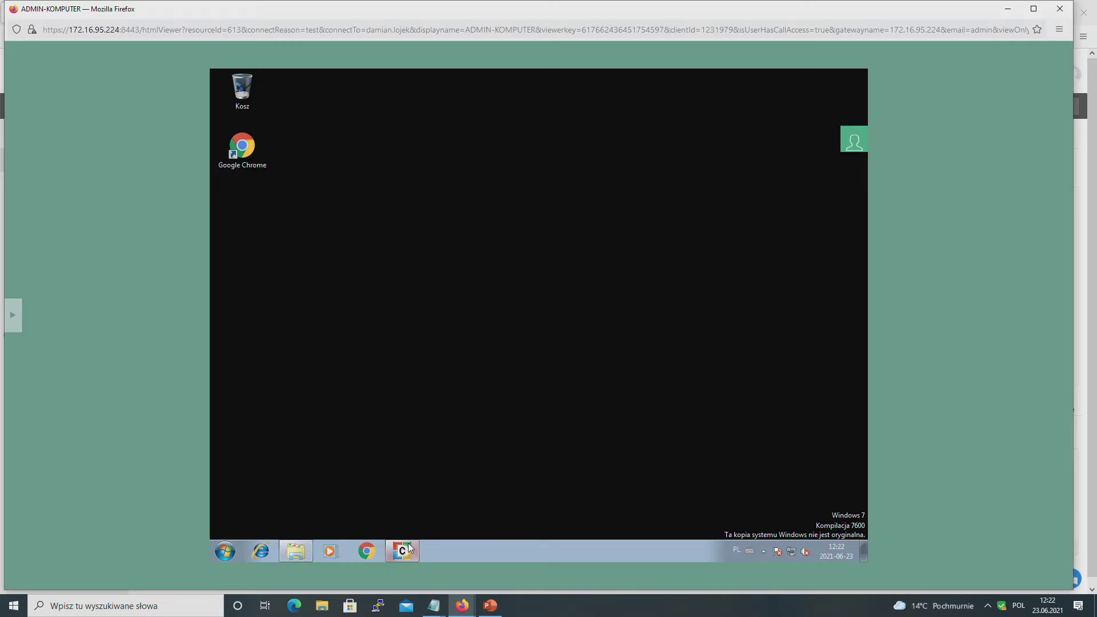
Step: Back in the self-service portal, allow the unverified Teams installer to run
mouse_move(408, 544)
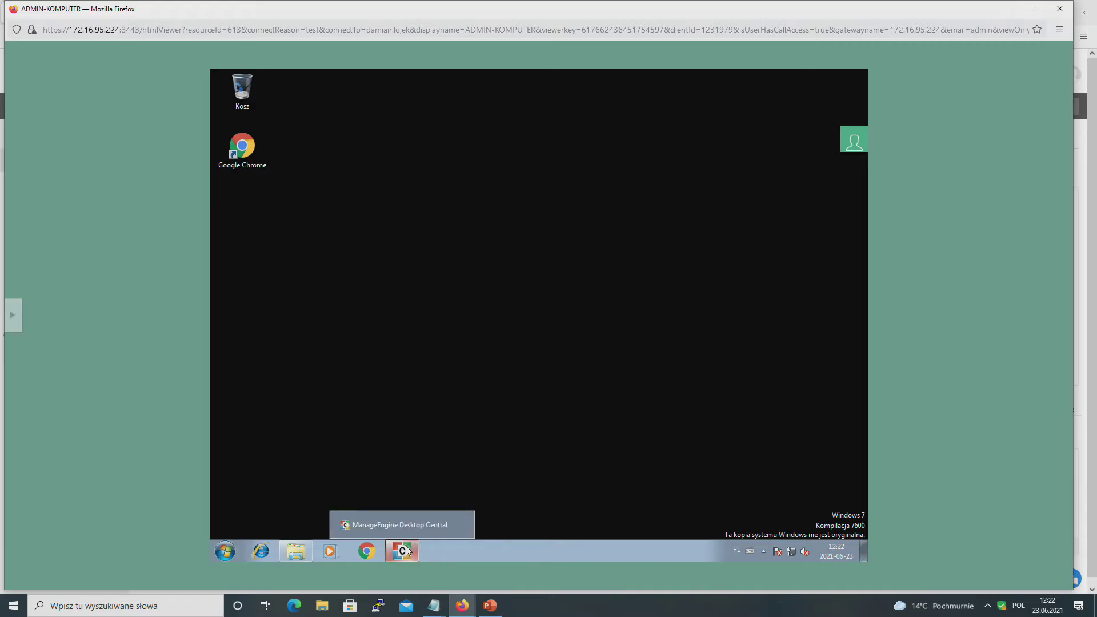
click(405, 549)
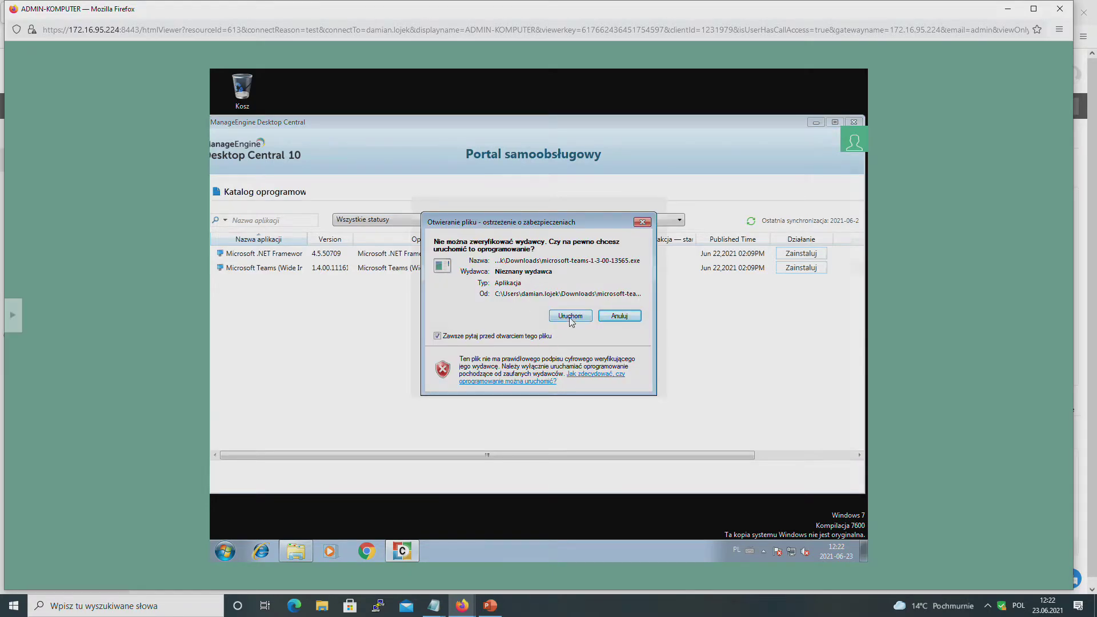
click(570, 316)
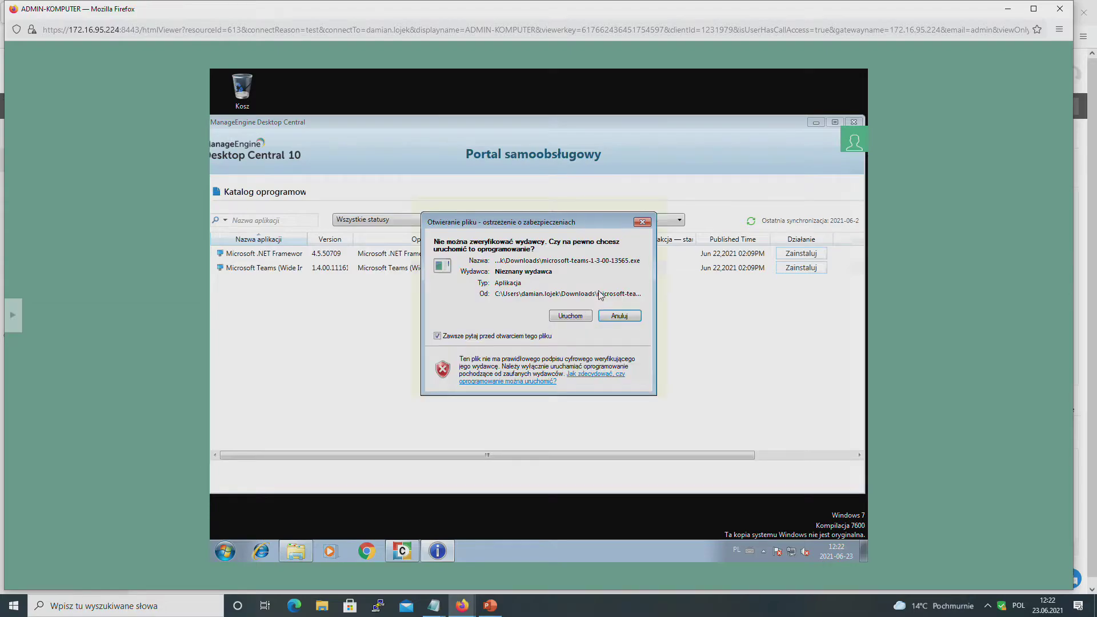
click(619, 316)
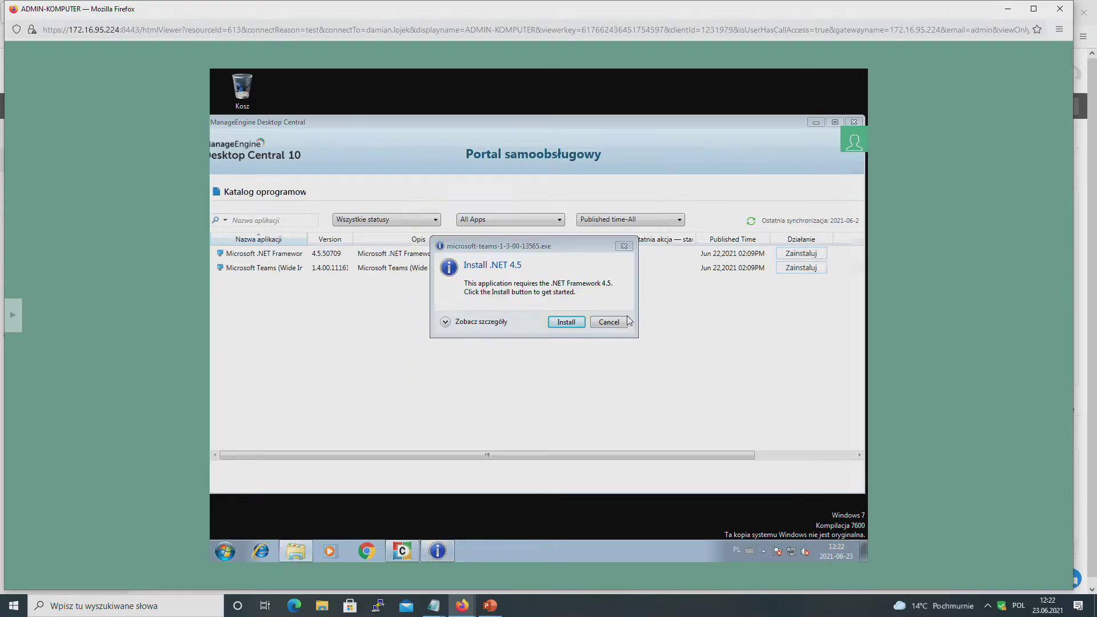
Step: Install the required .NET 4.5, approving it with administrator credentials
click(566, 322)
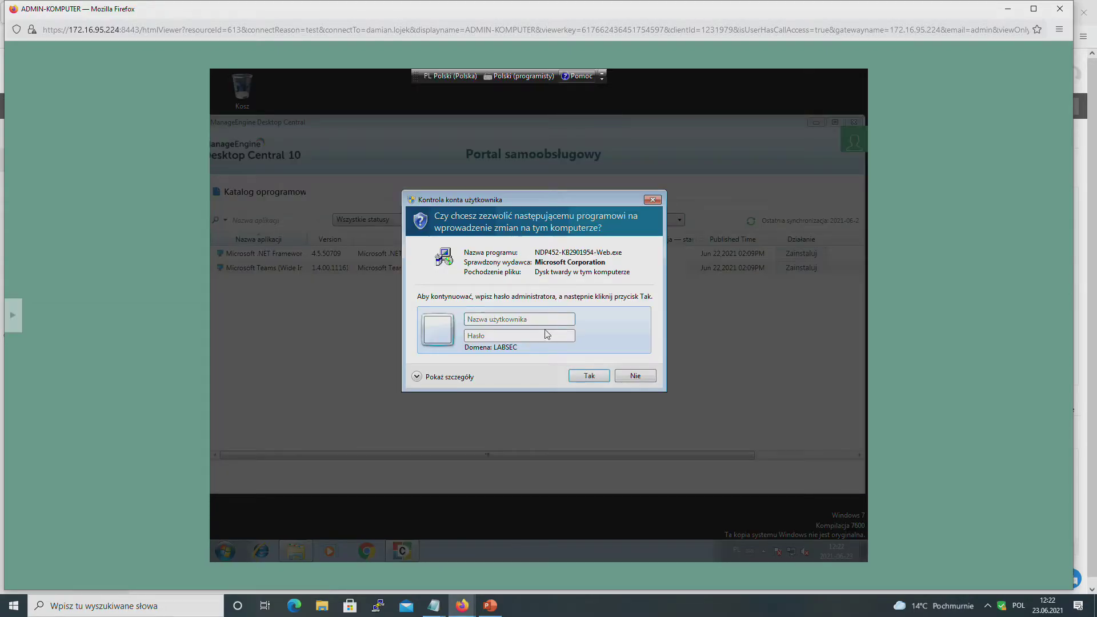
click(522, 324)
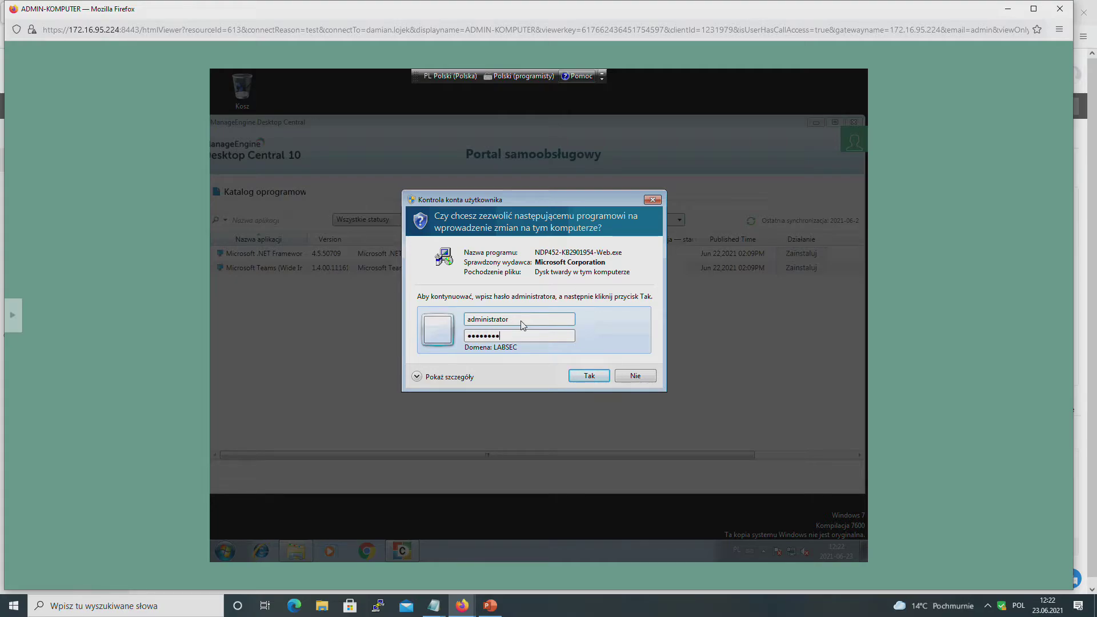
key(Return)
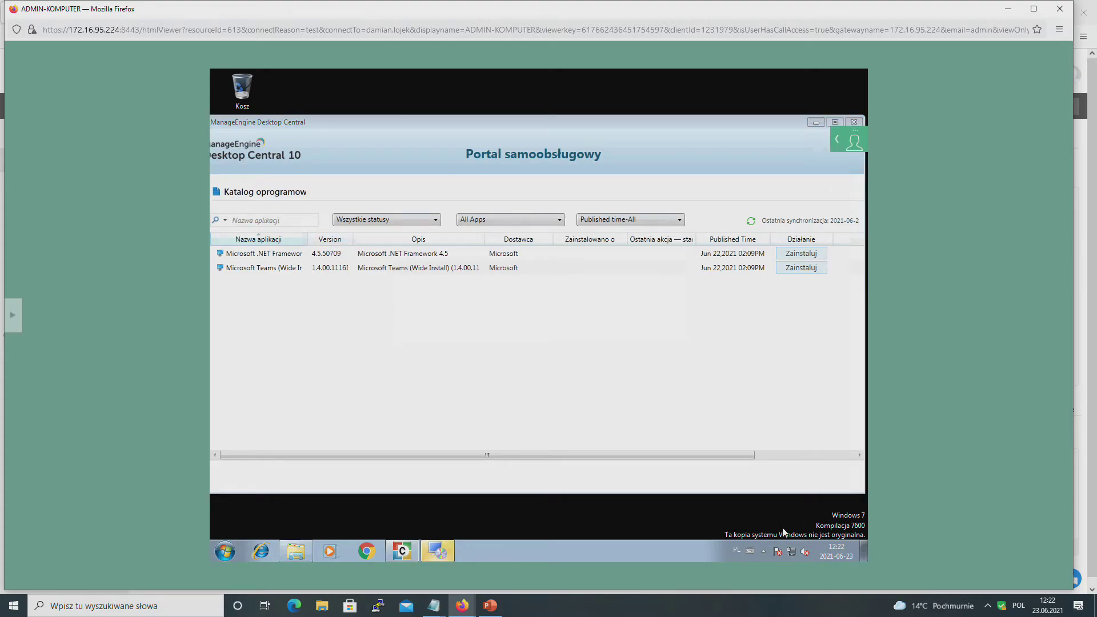
Step: Reopen the Self-Service Portal (Portal samoobsługowy) from the agent's tray icon menu
click(766, 554)
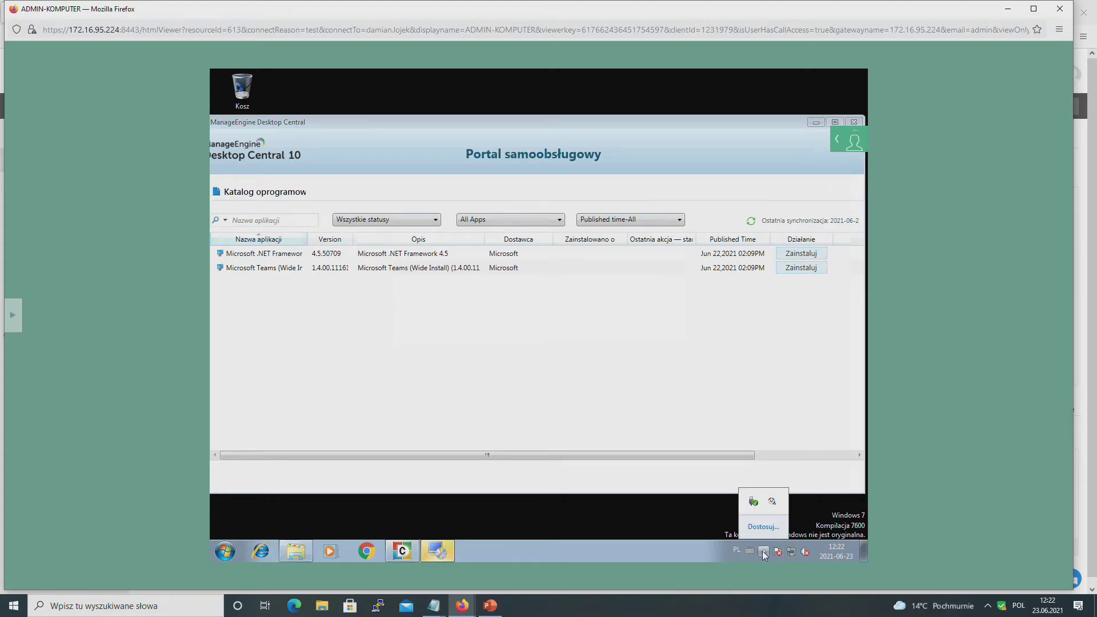
right_click(776, 505)
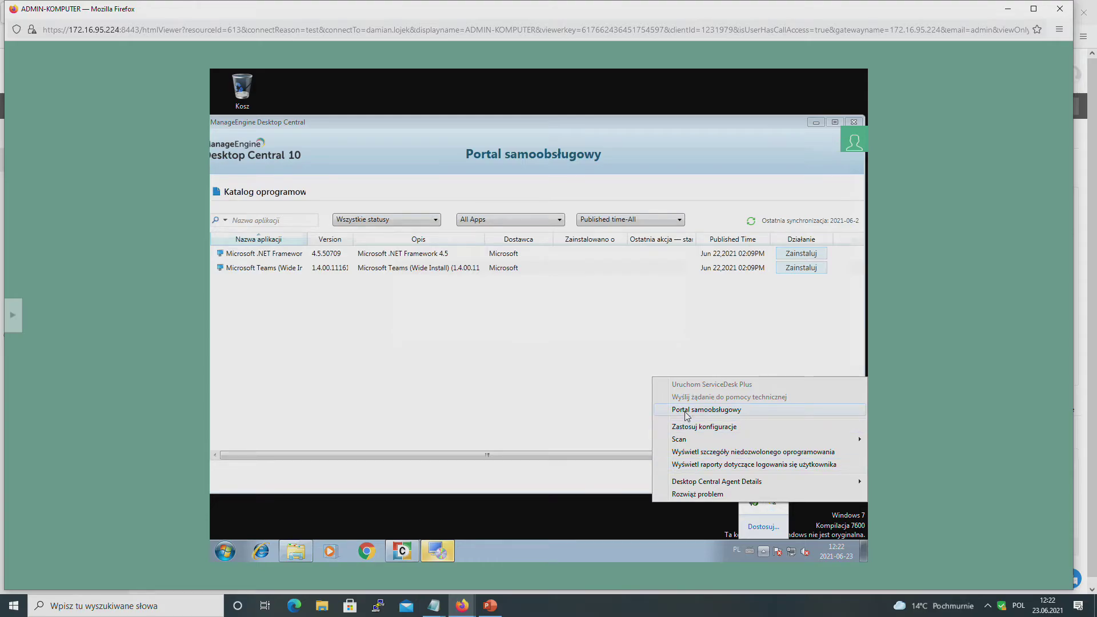
click(545, 410)
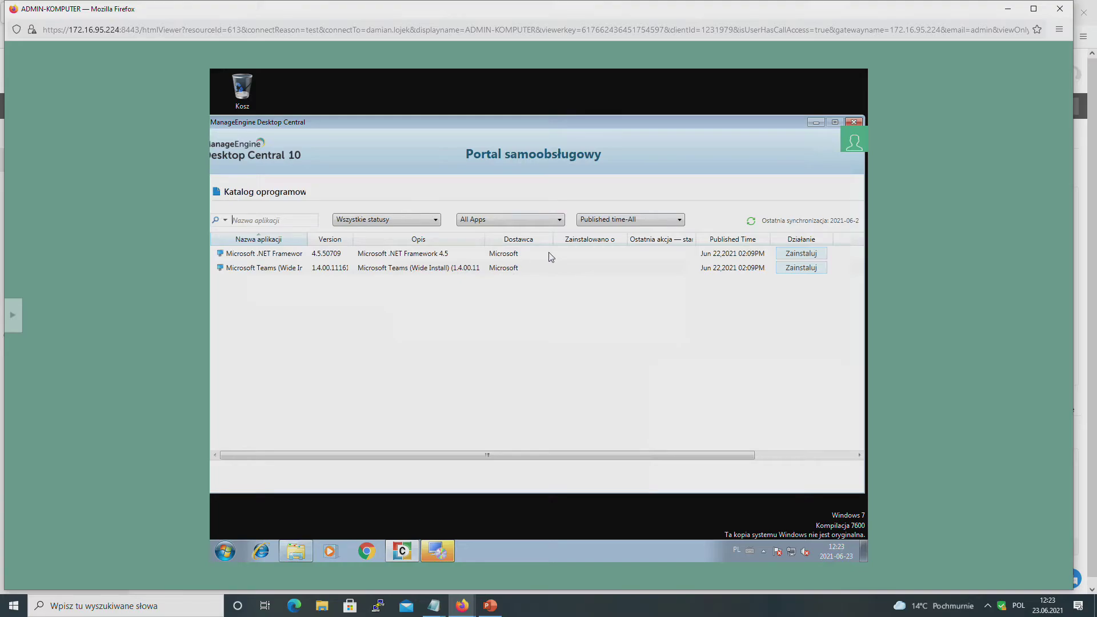
Step: Check the .NET Framework 4.5.2 installation progress, then minimize the remote viewer
click(434, 548)
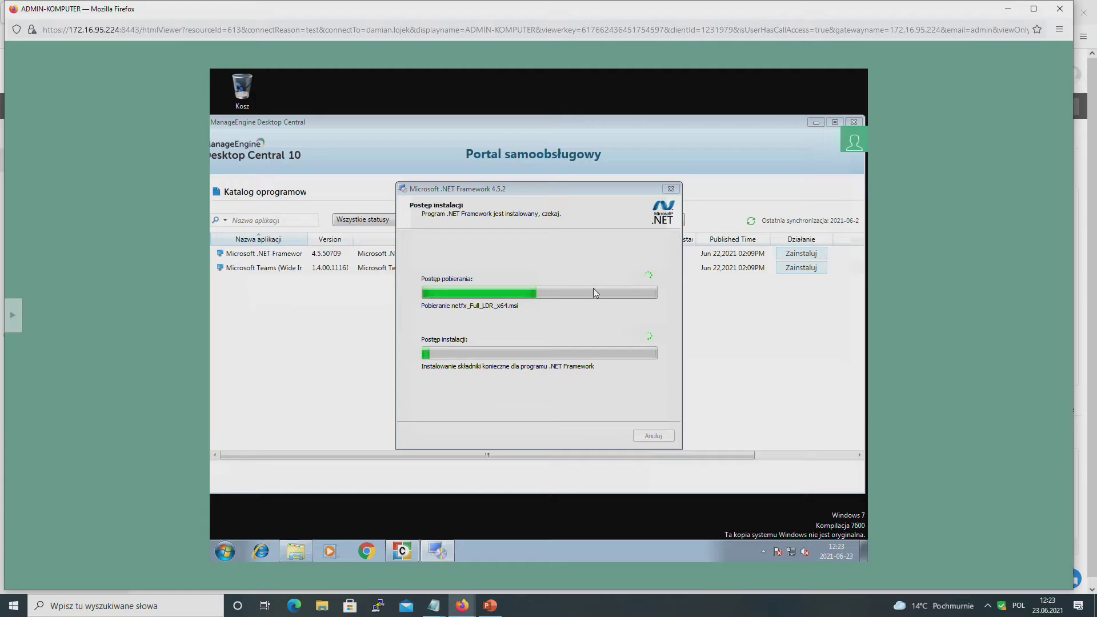
click(287, 222)
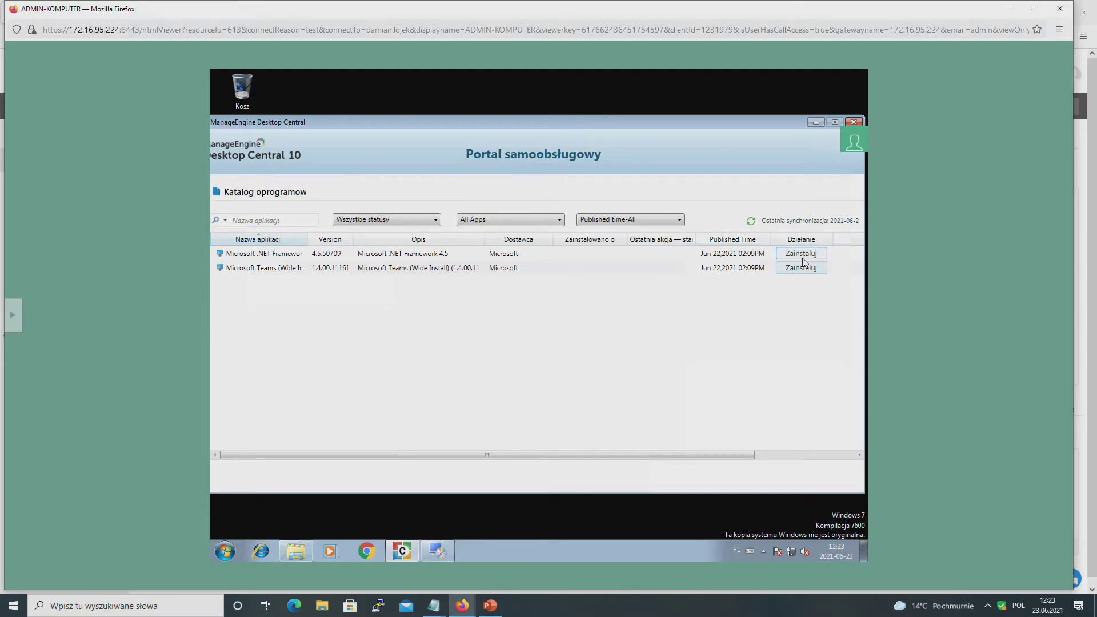
click(442, 551)
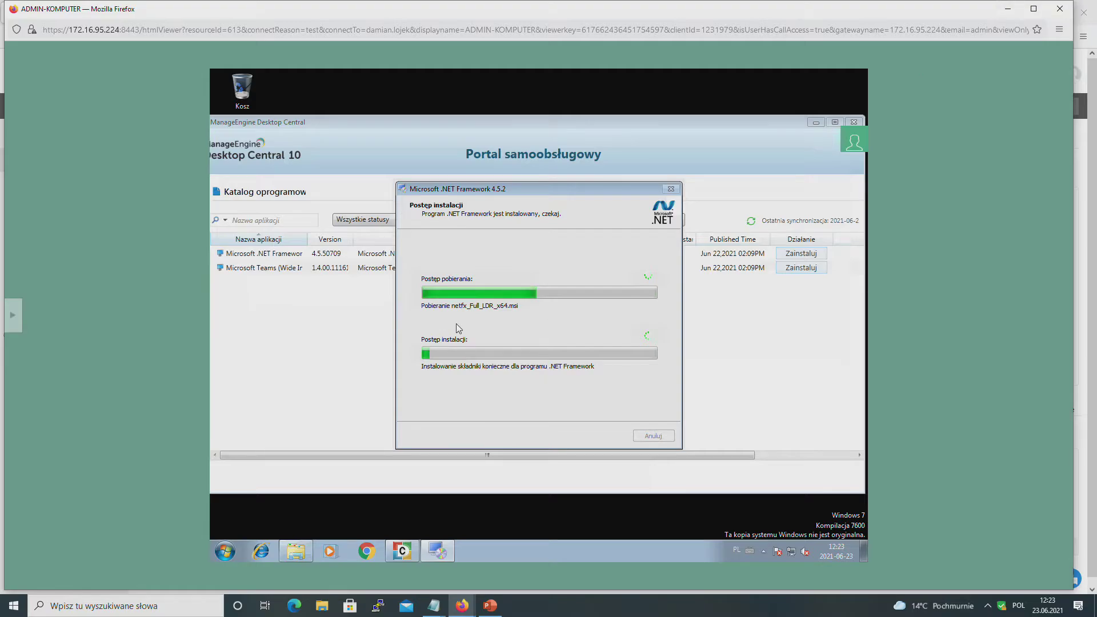
click(1007, 11)
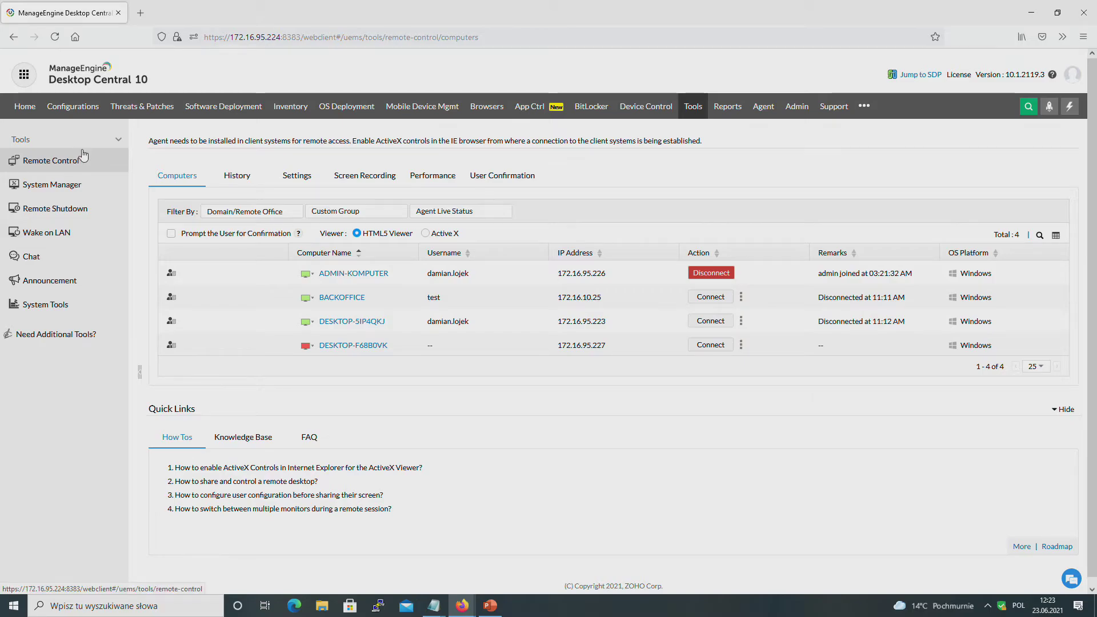
Step: Go to Software Deployment Templates and dismiss the select-an-application alert
click(212, 109)
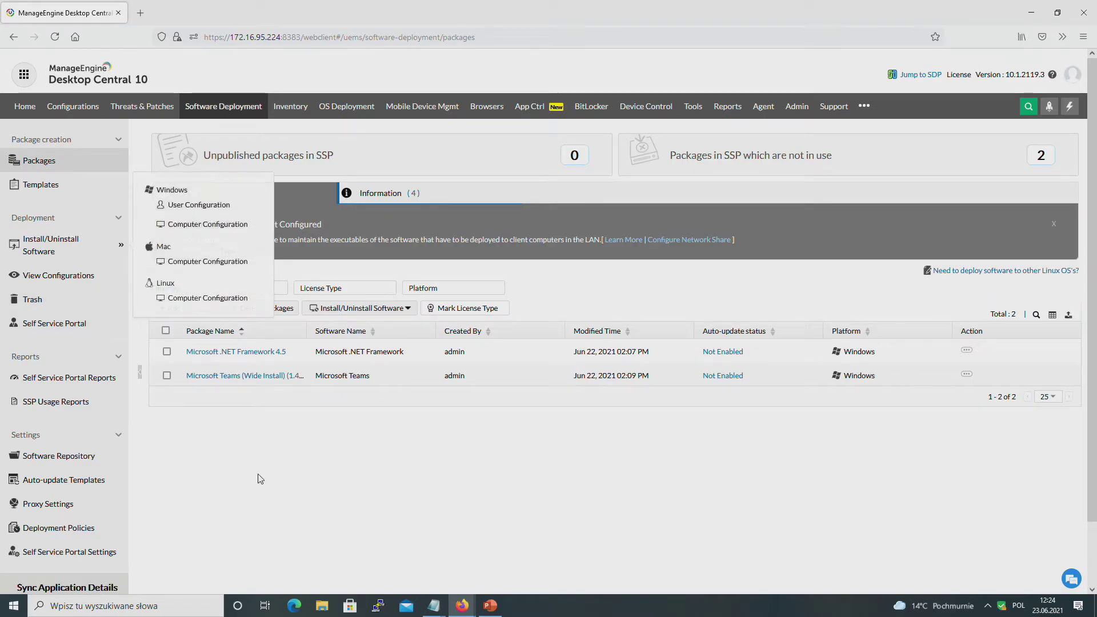
click(30, 188)
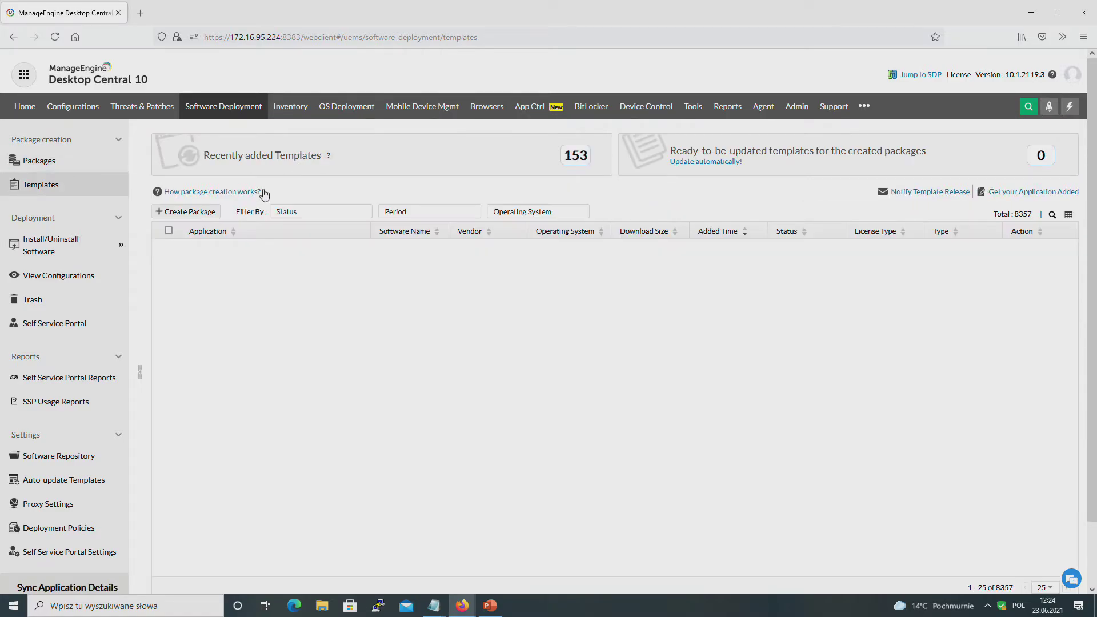
click(186, 212)
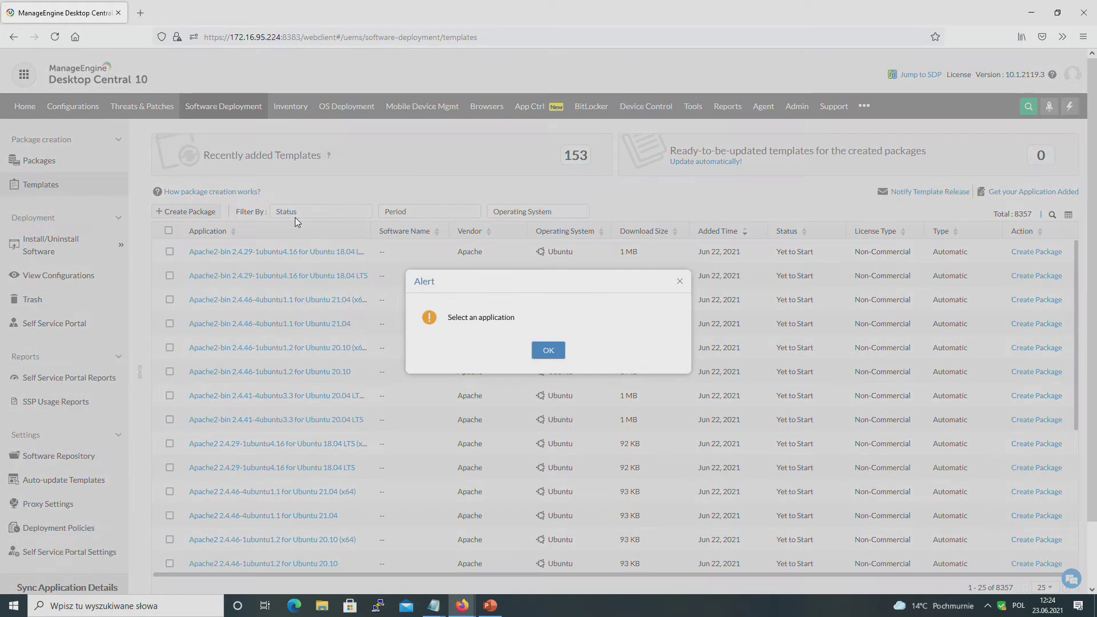
click(549, 351)
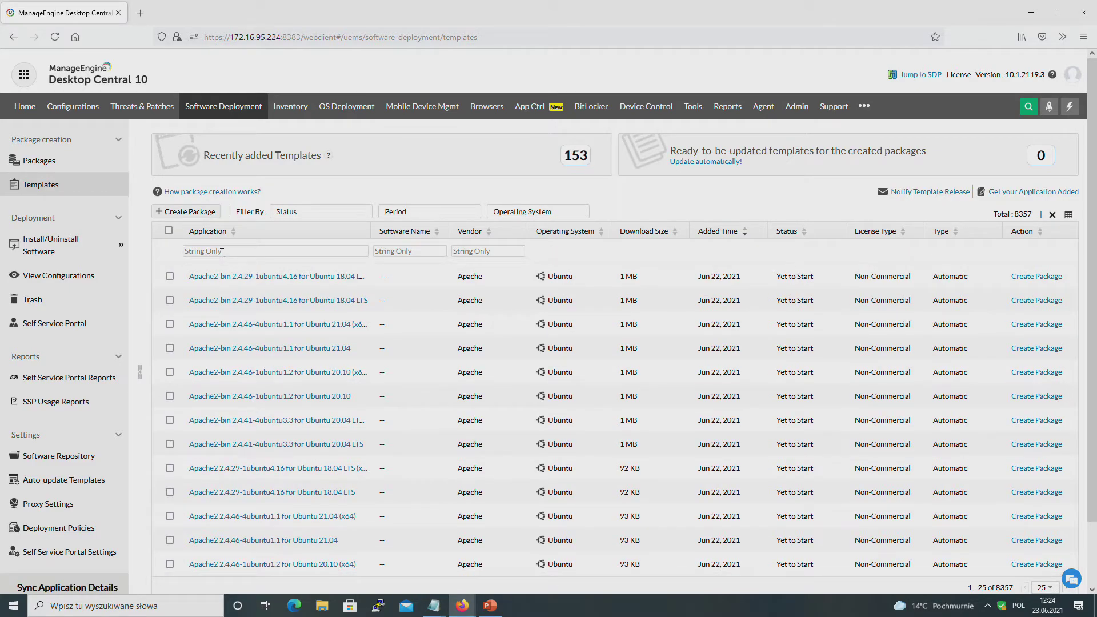
Step: Filter templates by 'webe' and select Cisco Webex Meetings (41.6.4.8)
click(222, 252)
text(web)
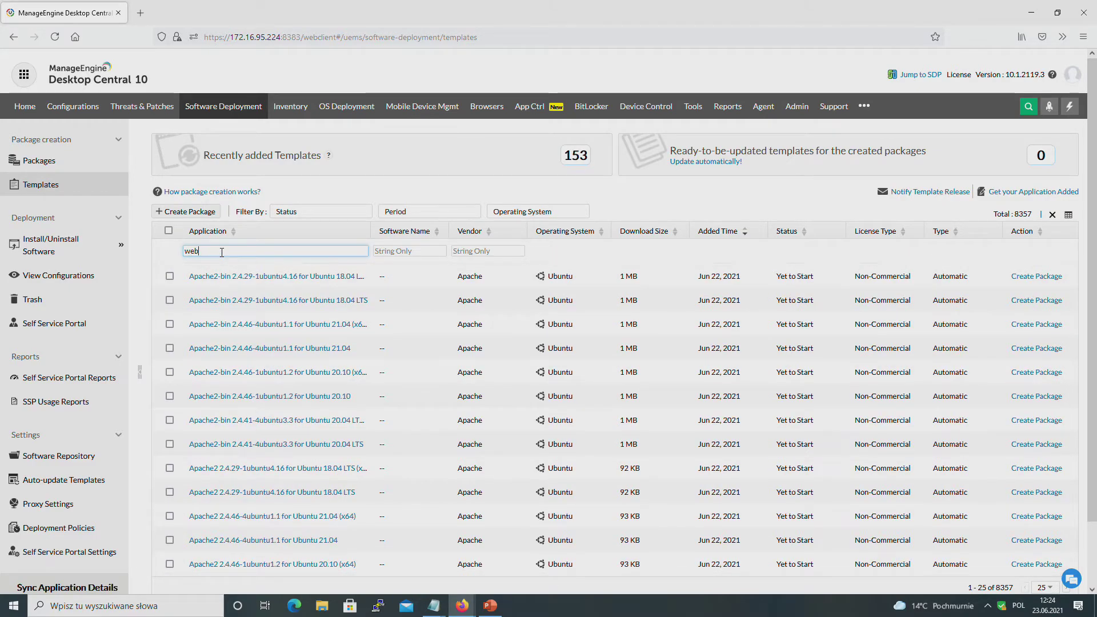
text(ex)
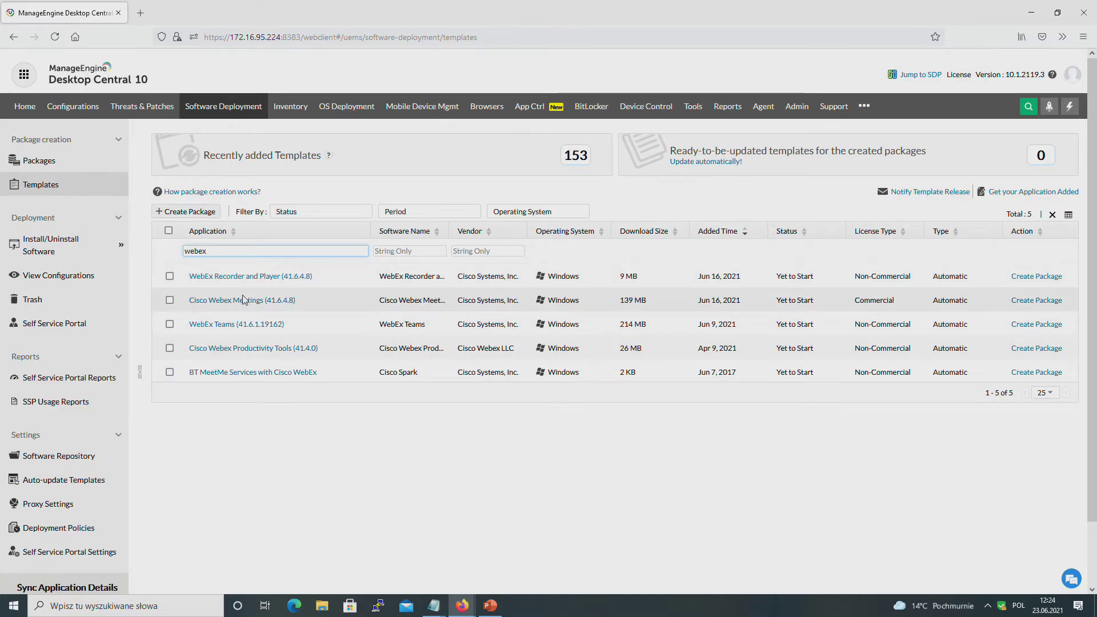
click(169, 300)
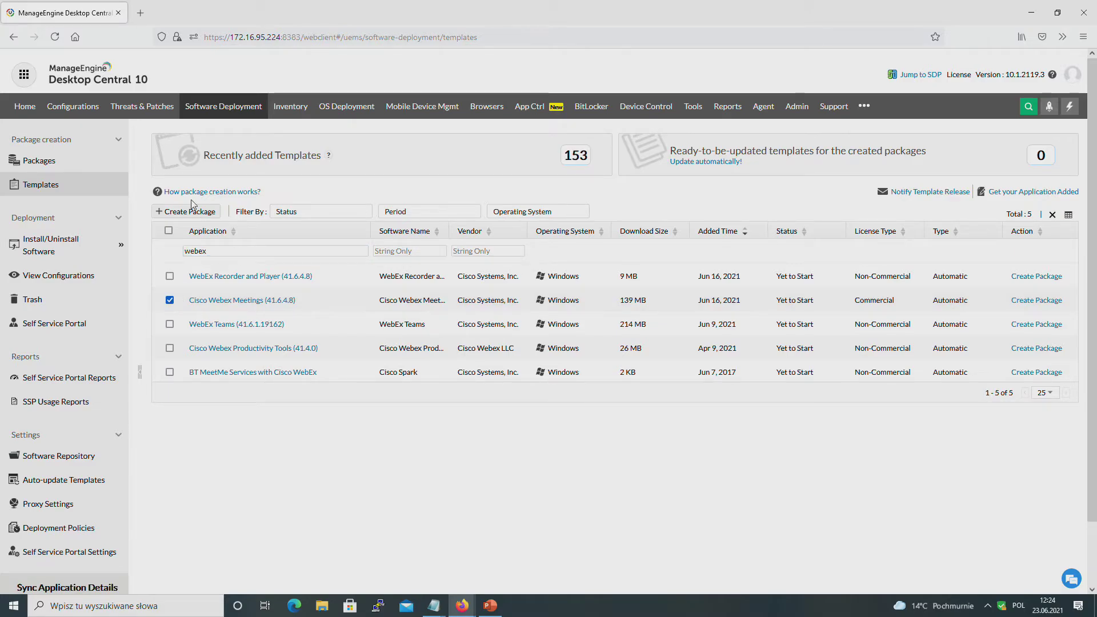
Step: Create a package from the Cisco Webex Meetings template, then return to ADMIN-KOMPUTER's remote session
click(179, 213)
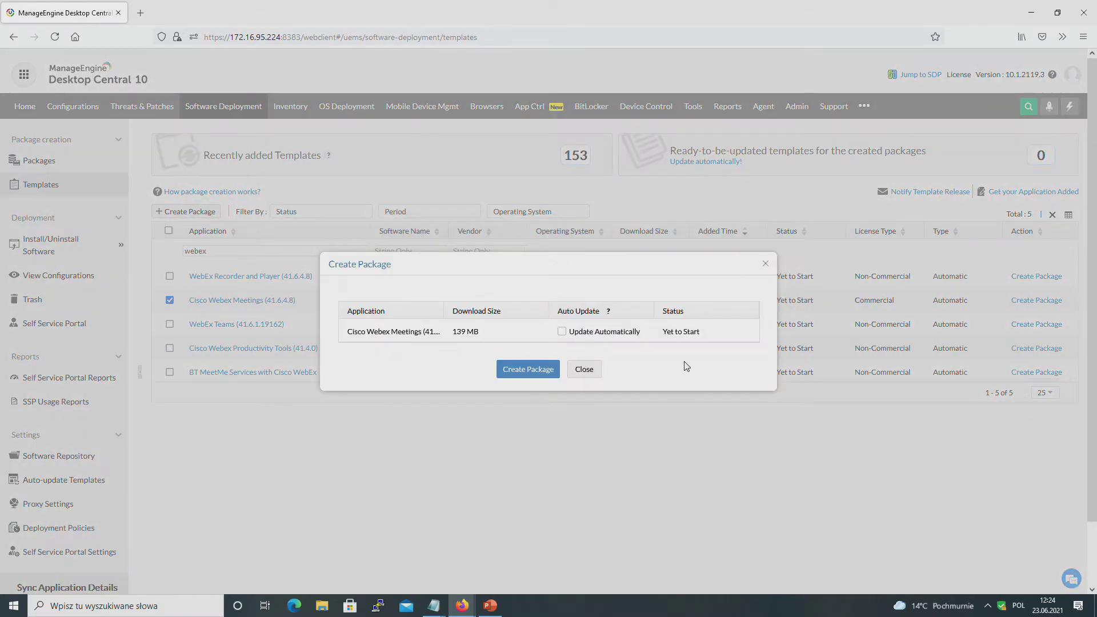
click(525, 371)
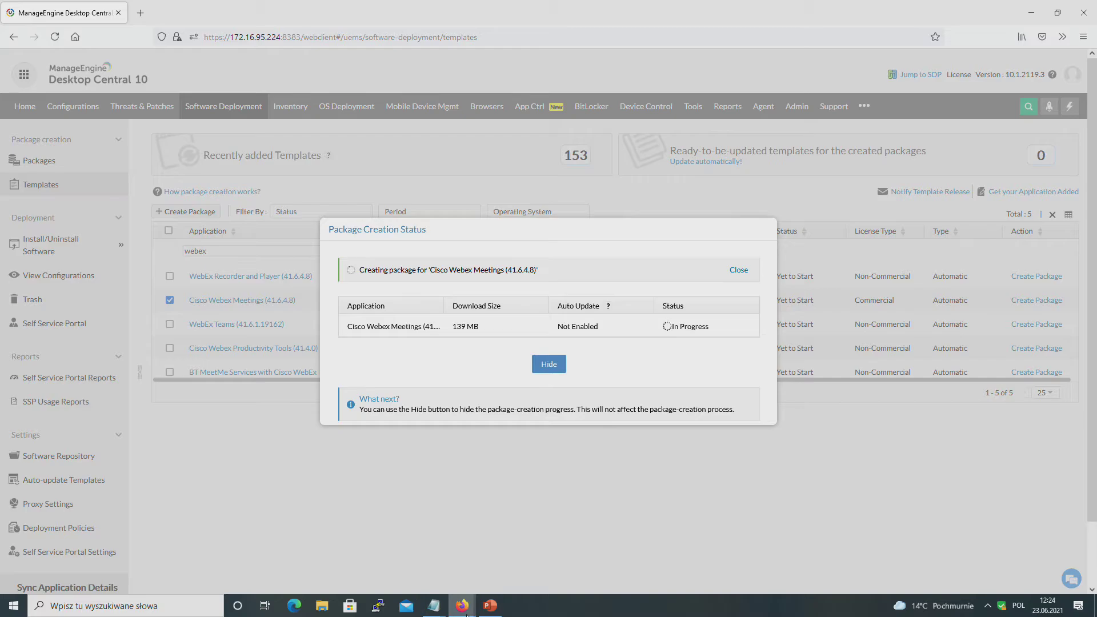
mouse_move(461, 609)
click(574, 547)
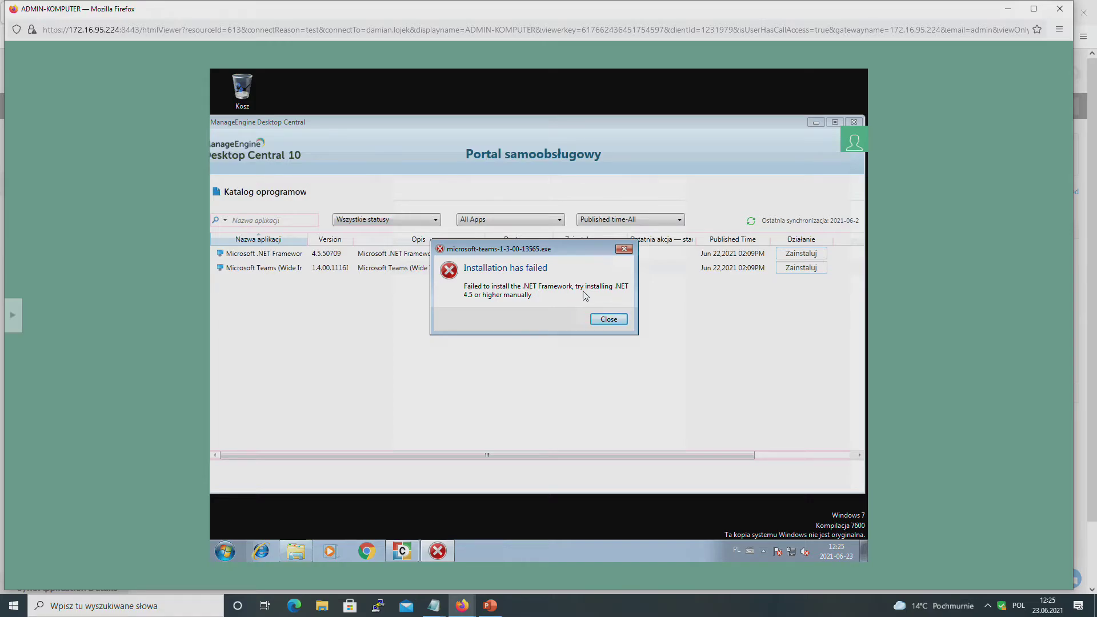
Step: Close the Teams installation error and dismiss Desktop Central's package creation status report
click(624, 248)
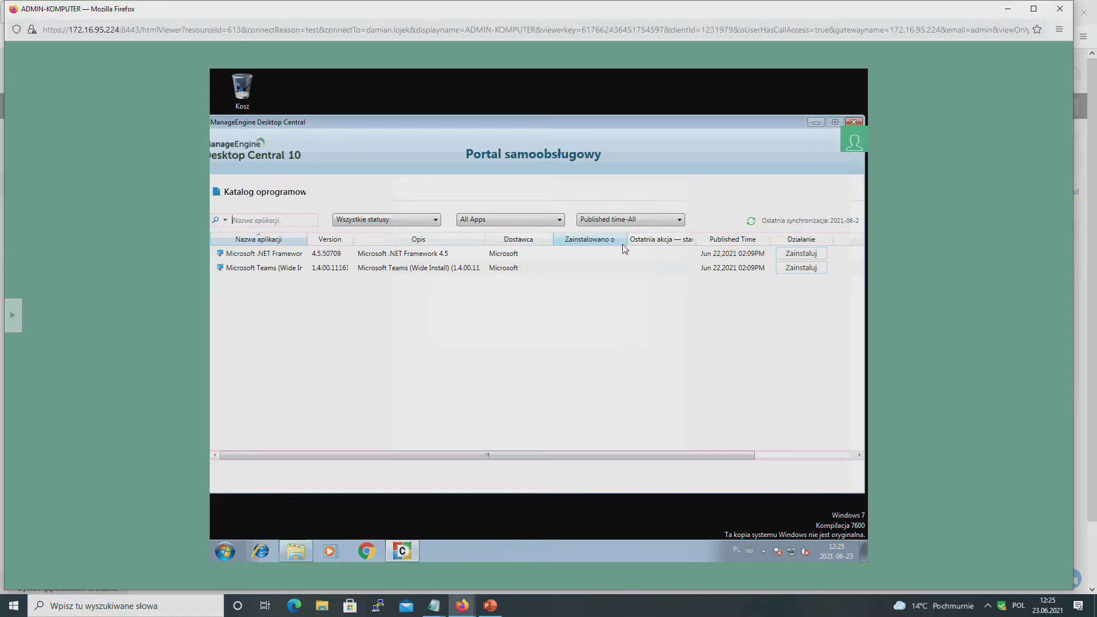
mouse_move(462, 610)
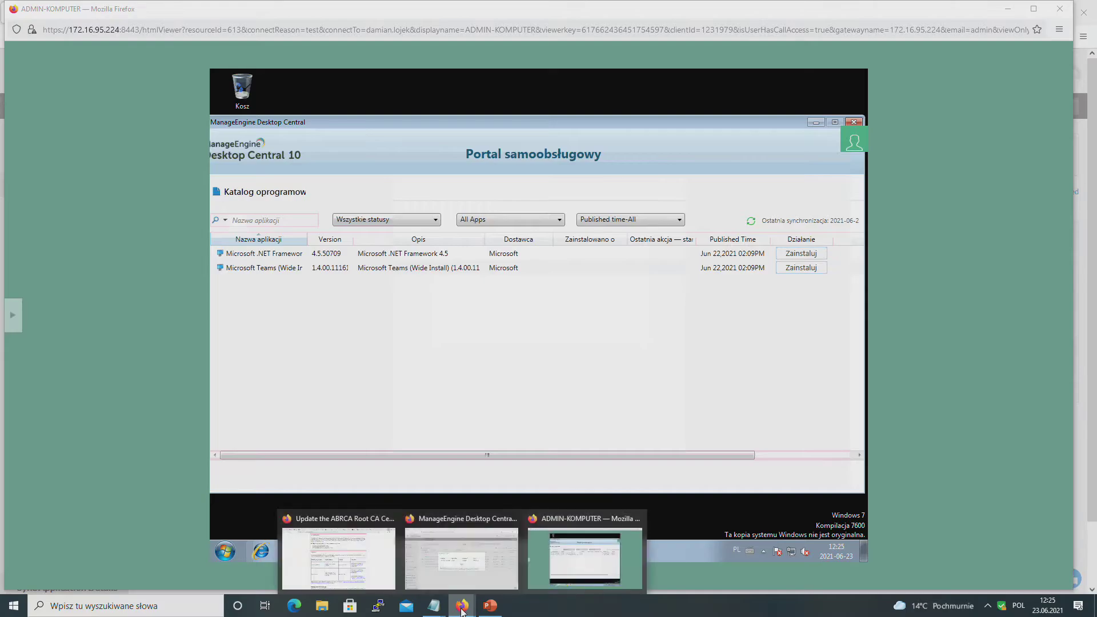
click(435, 558)
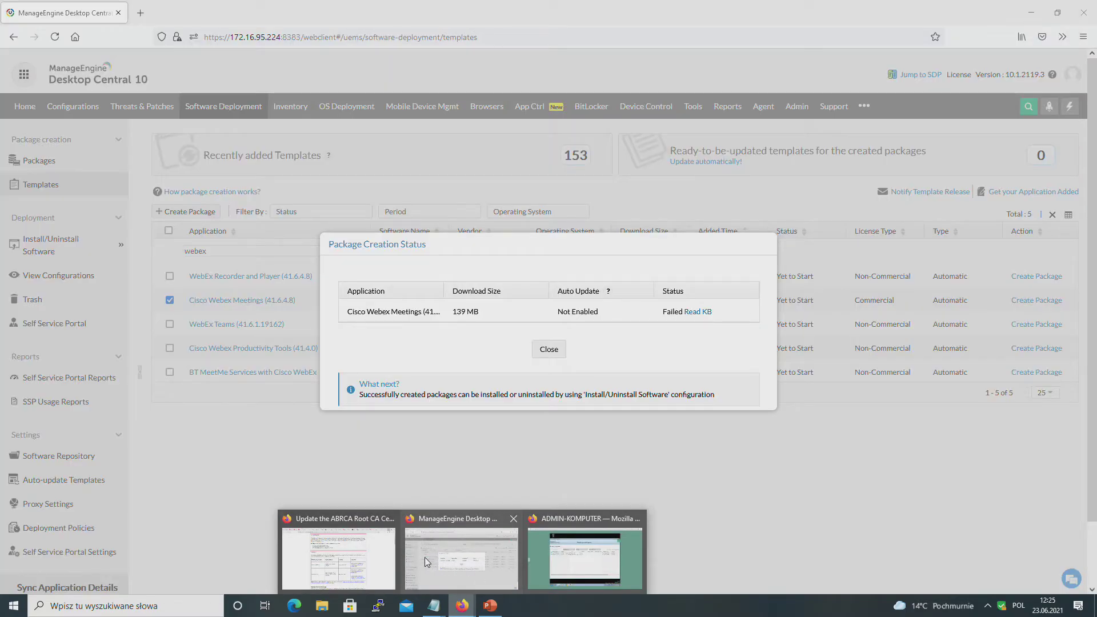
click(547, 351)
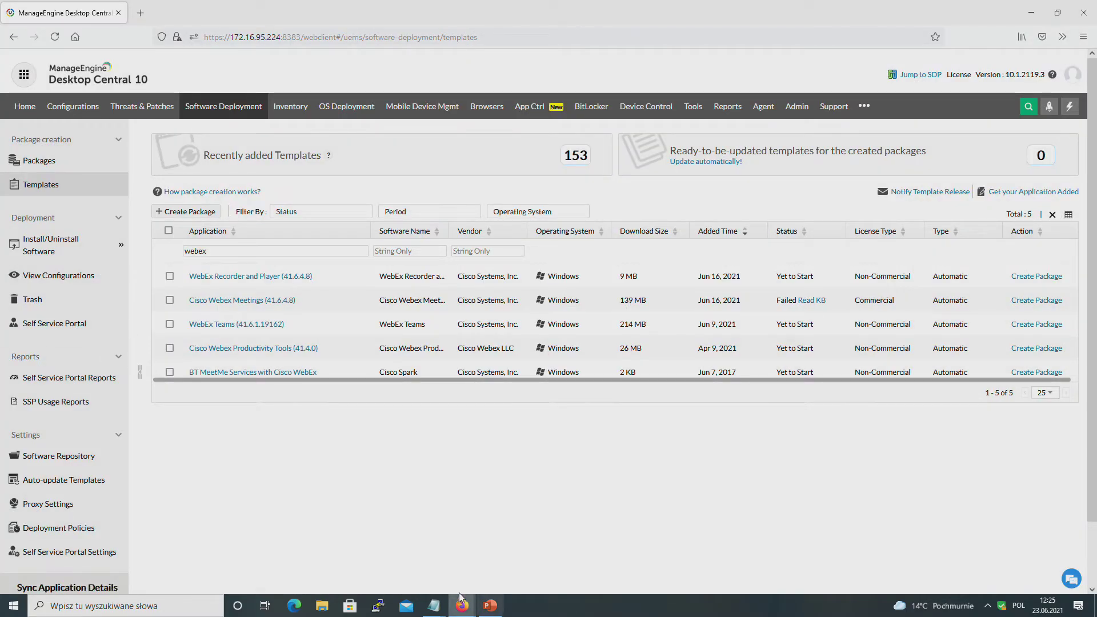
Step: Close the ADMIN-KOMPUTER remote session window, confirming Leave Page
mouse_move(462, 606)
click(635, 521)
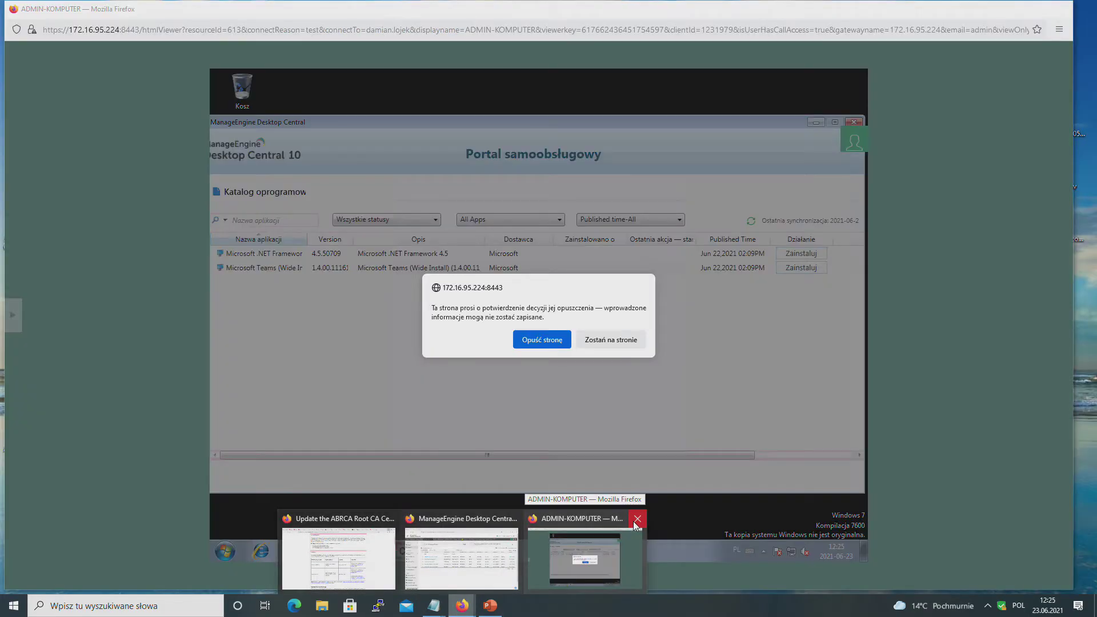
click(541, 340)
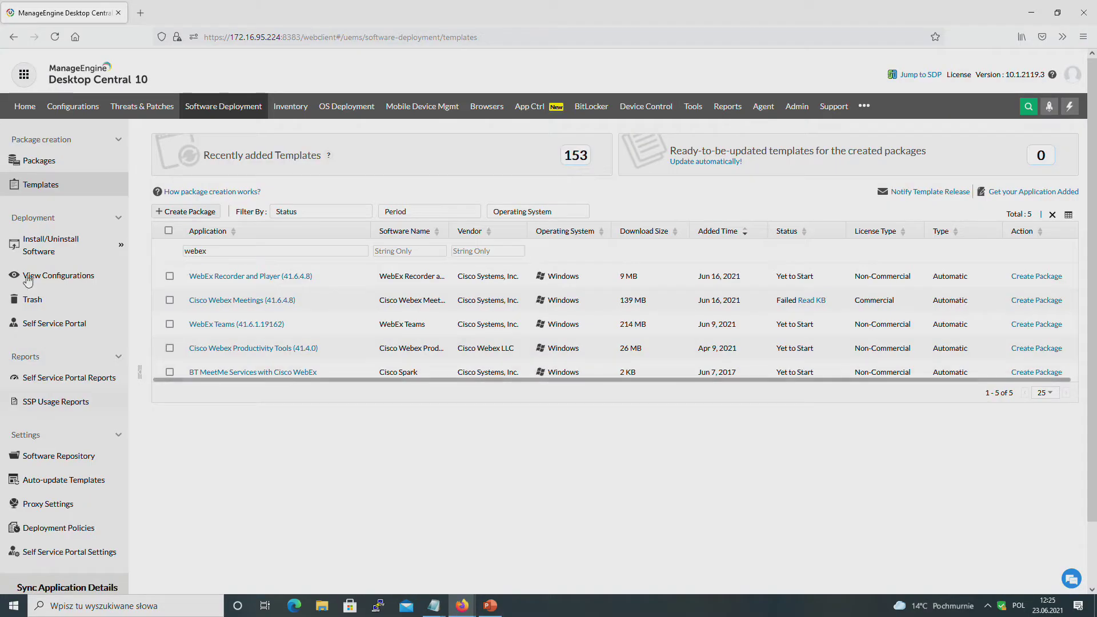
Step: Open the Self Service Portal reports, switching back and forth with Software Deployment
click(45, 385)
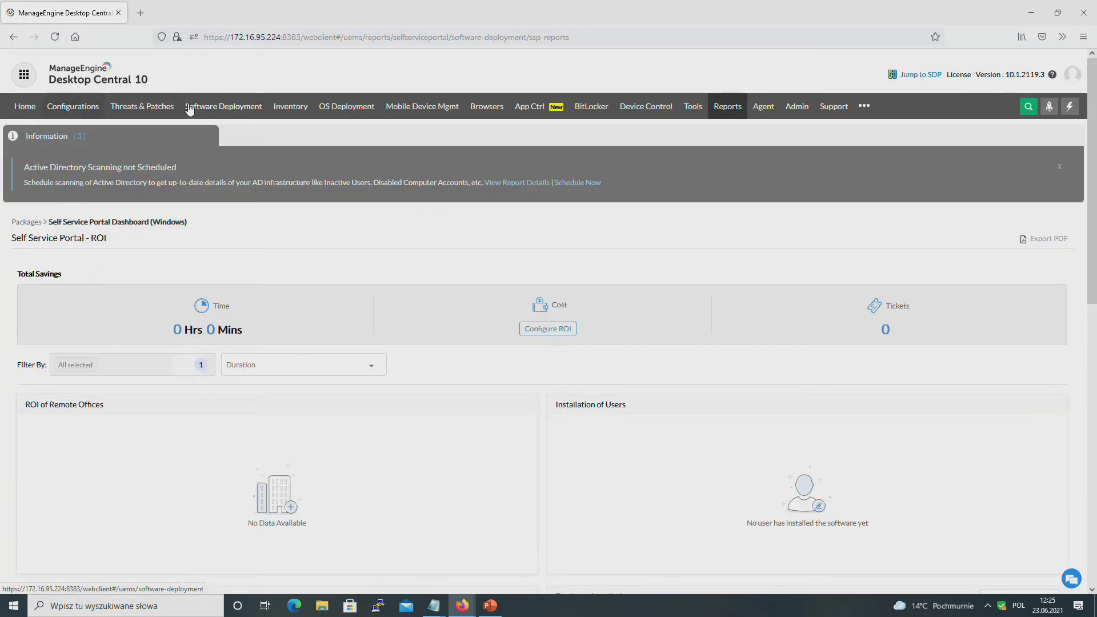
click(229, 115)
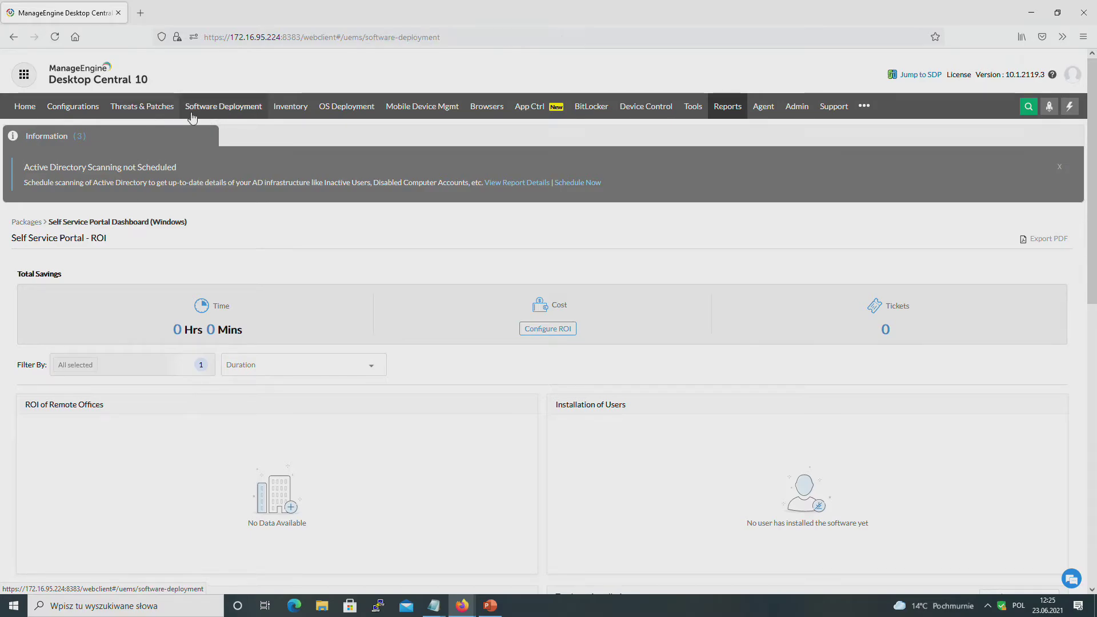
click(32, 381)
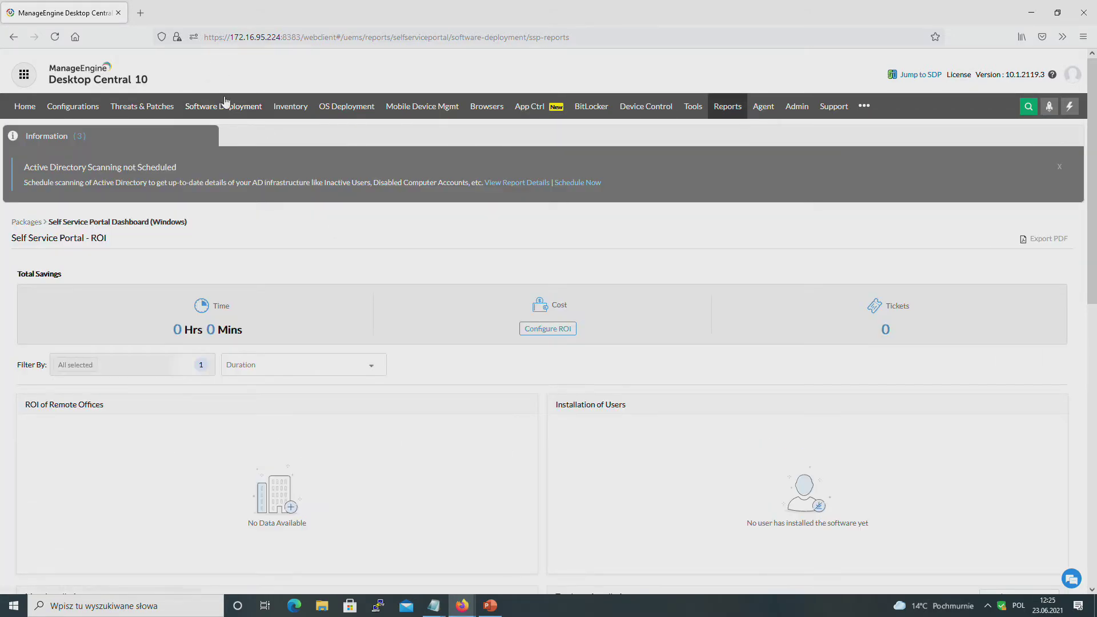
click(224, 106)
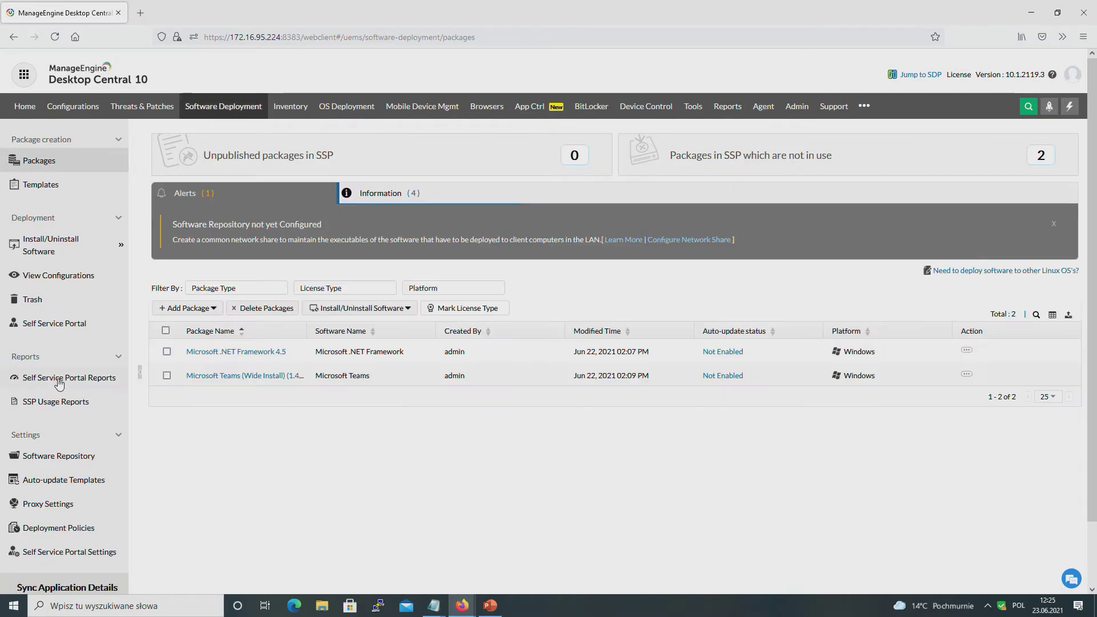
Step: Review the Self Service Portal ROI report, then the Inventory dashboard and Threats & Patches
click(96, 378)
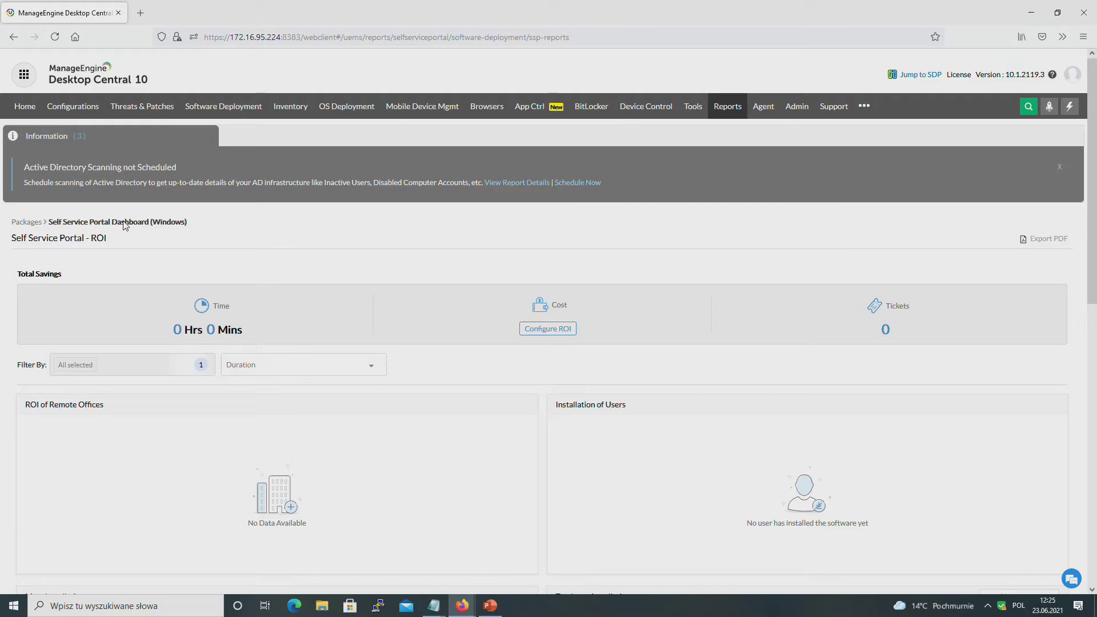
scroll(289, 357, down, 6)
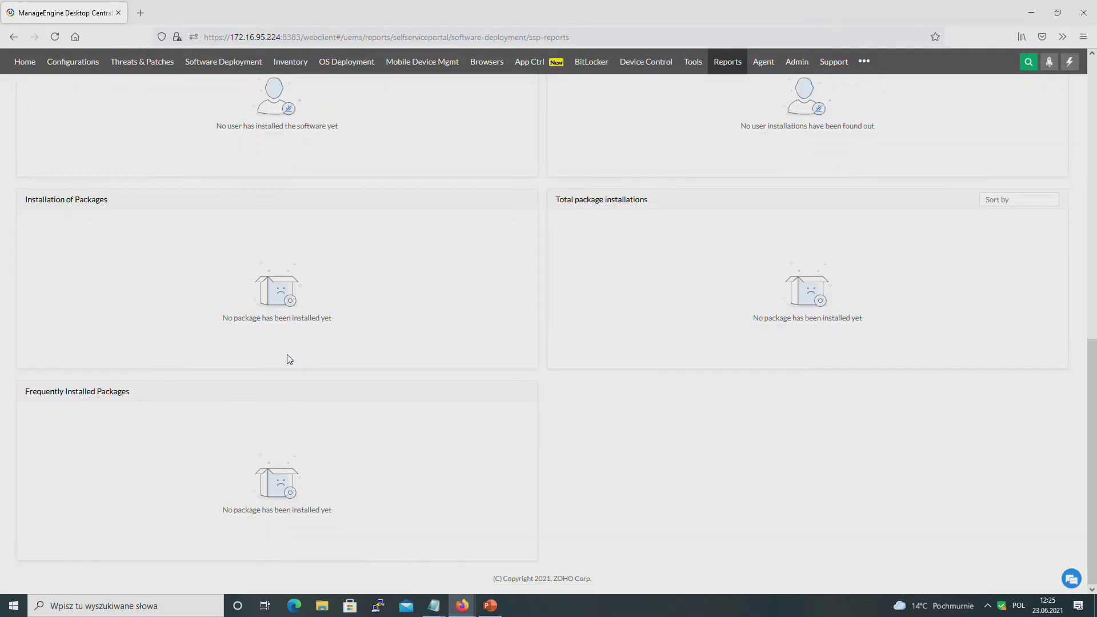
scroll(277, 356, up, 6)
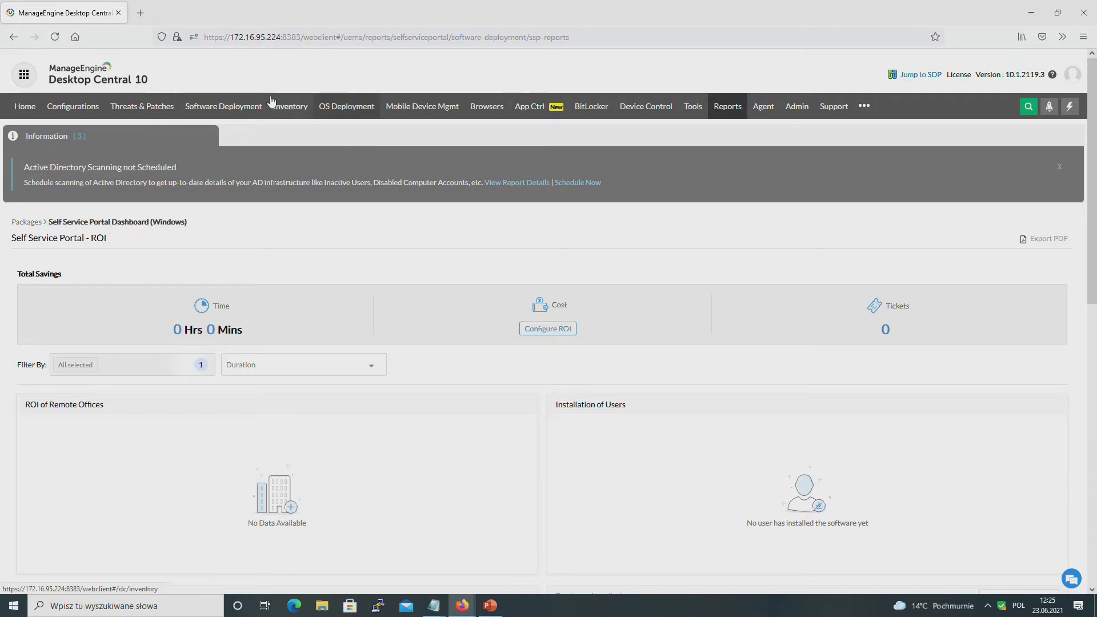
click(289, 107)
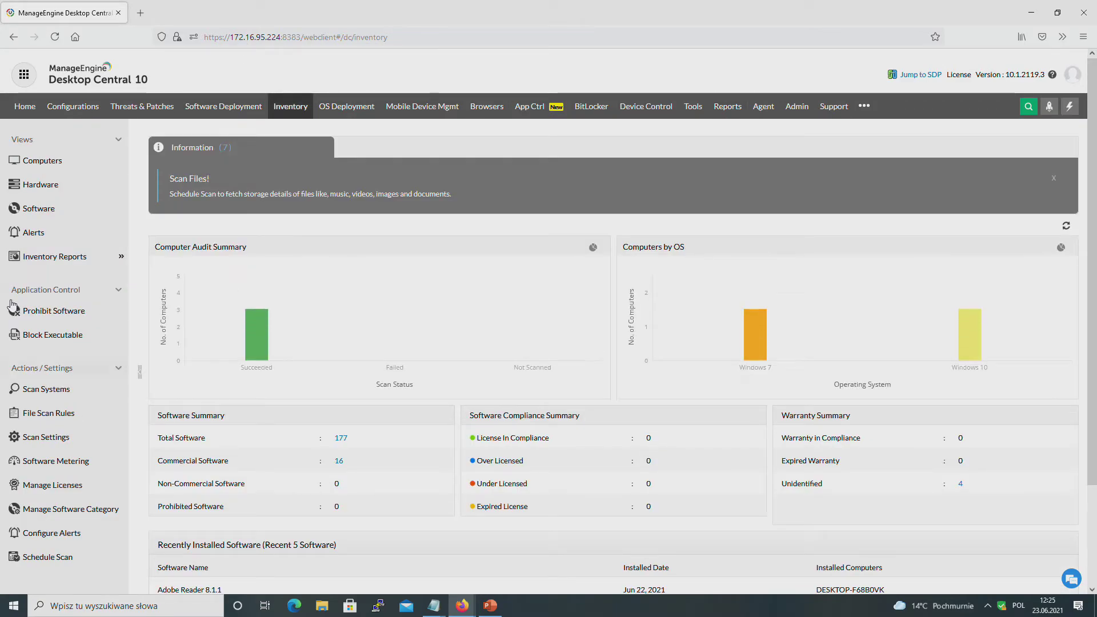
click(164, 111)
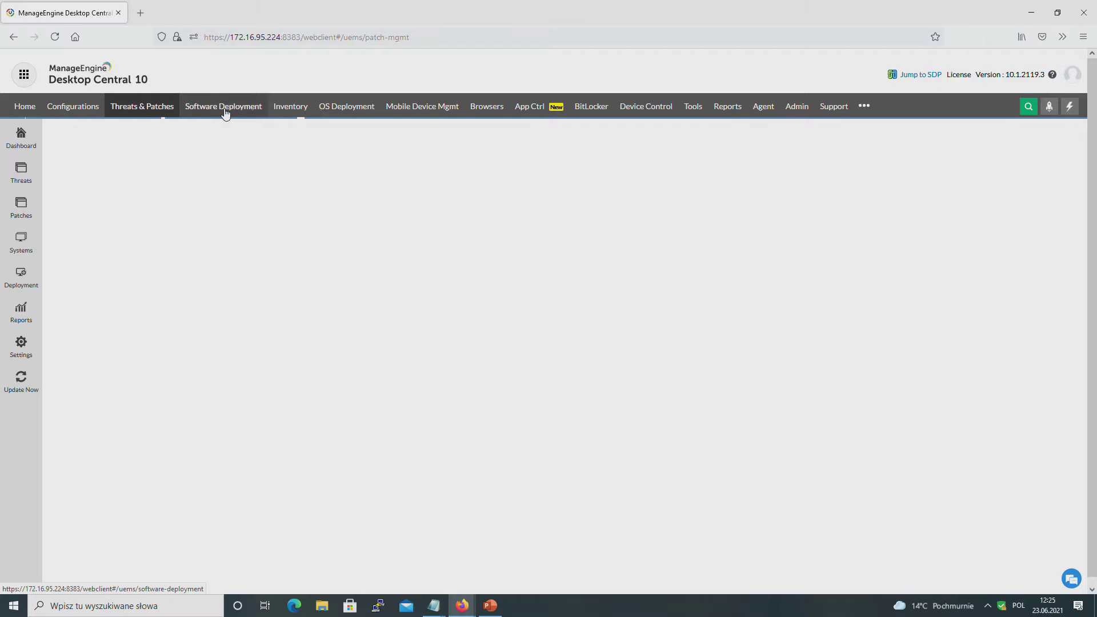
Step: Open Publish Software Packages for Computer in Self Service Portal, then cancel without publishing
click(231, 114)
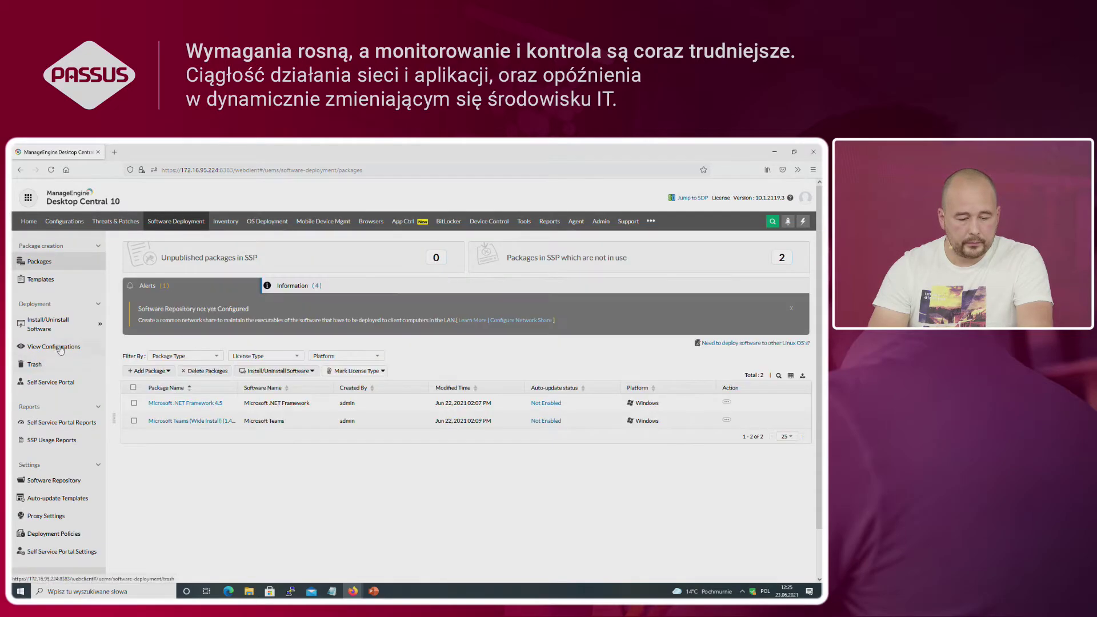
click(38, 383)
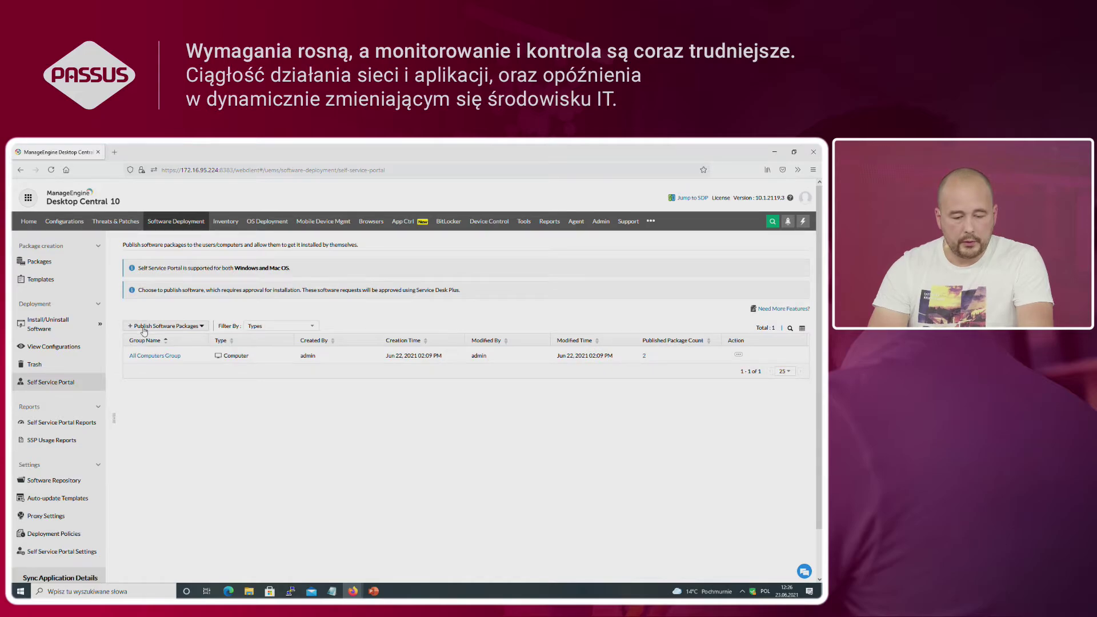
click(144, 327)
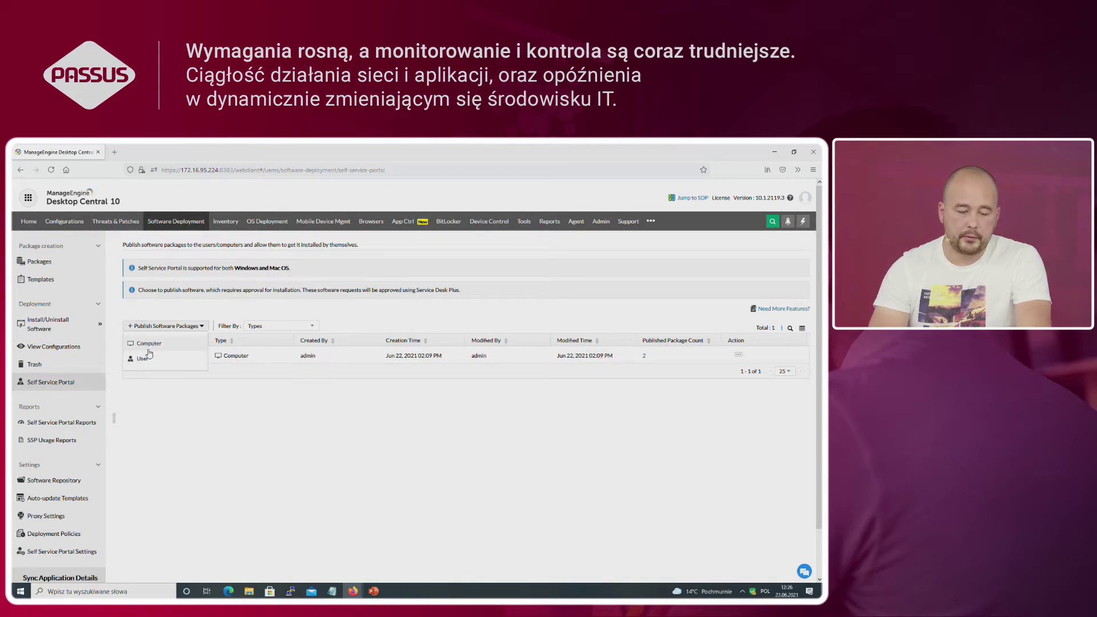
click(149, 344)
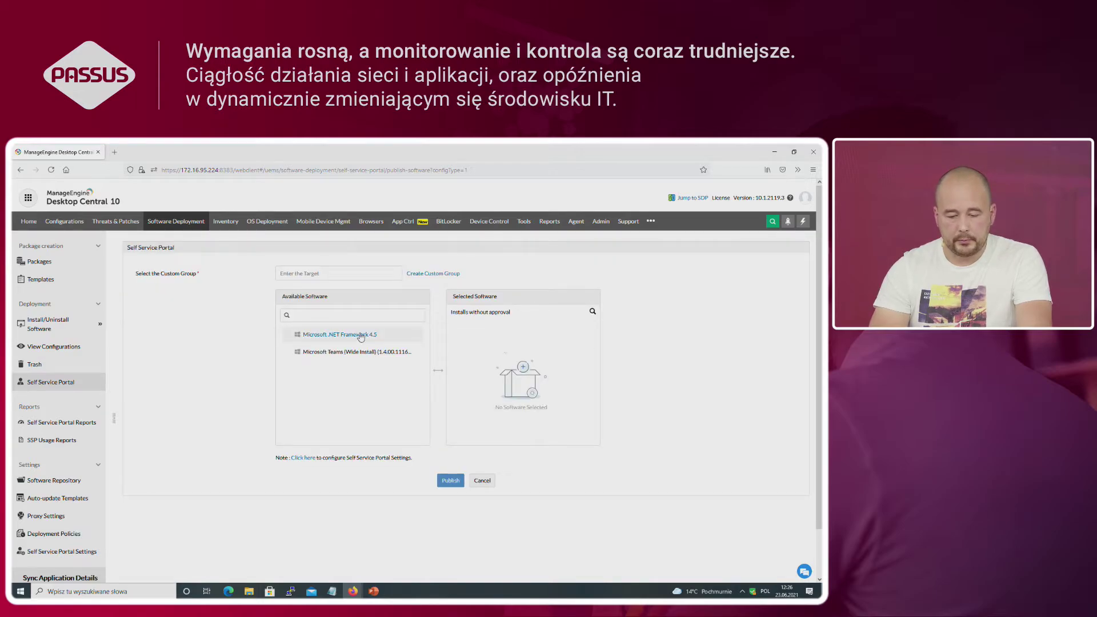
click(482, 480)
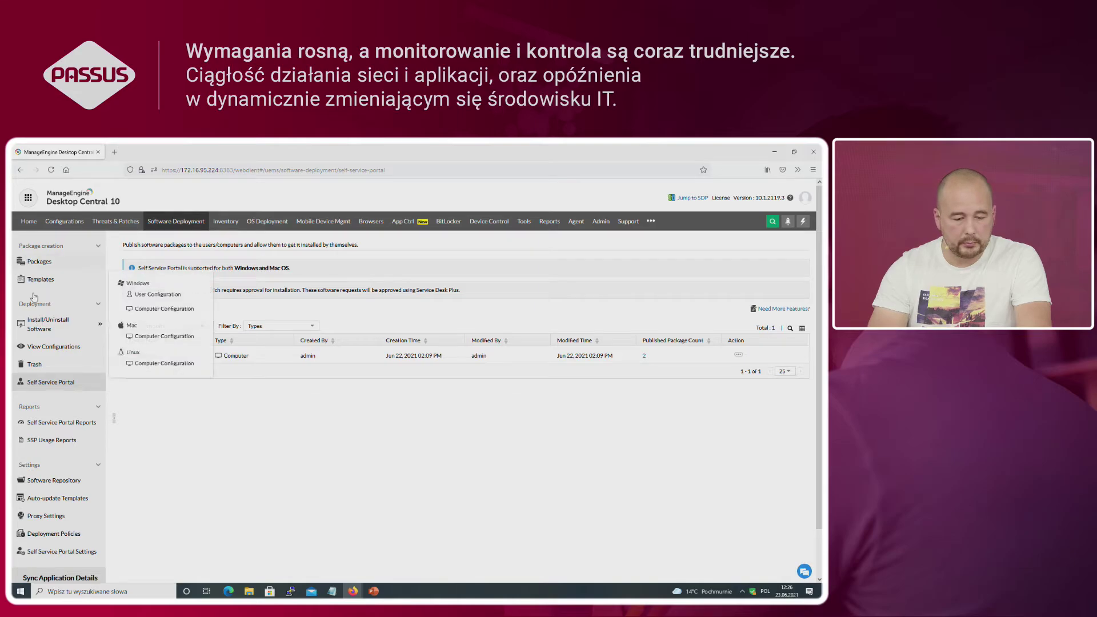
Step: Begin a new Windows package, check license types and name, then abandon it unsaved
click(40, 264)
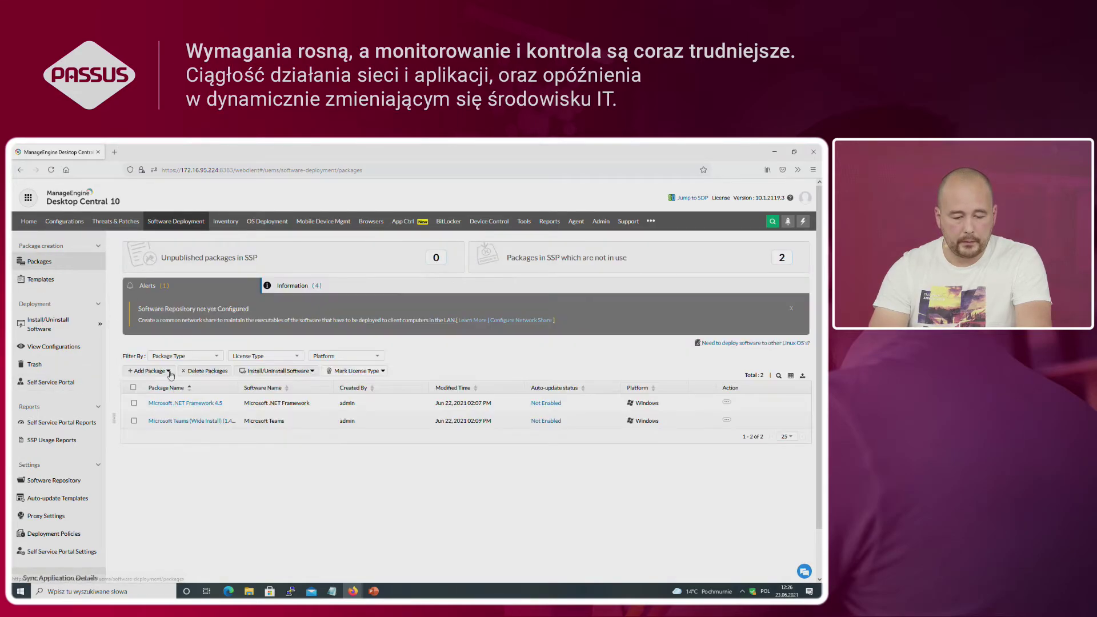
click(147, 371)
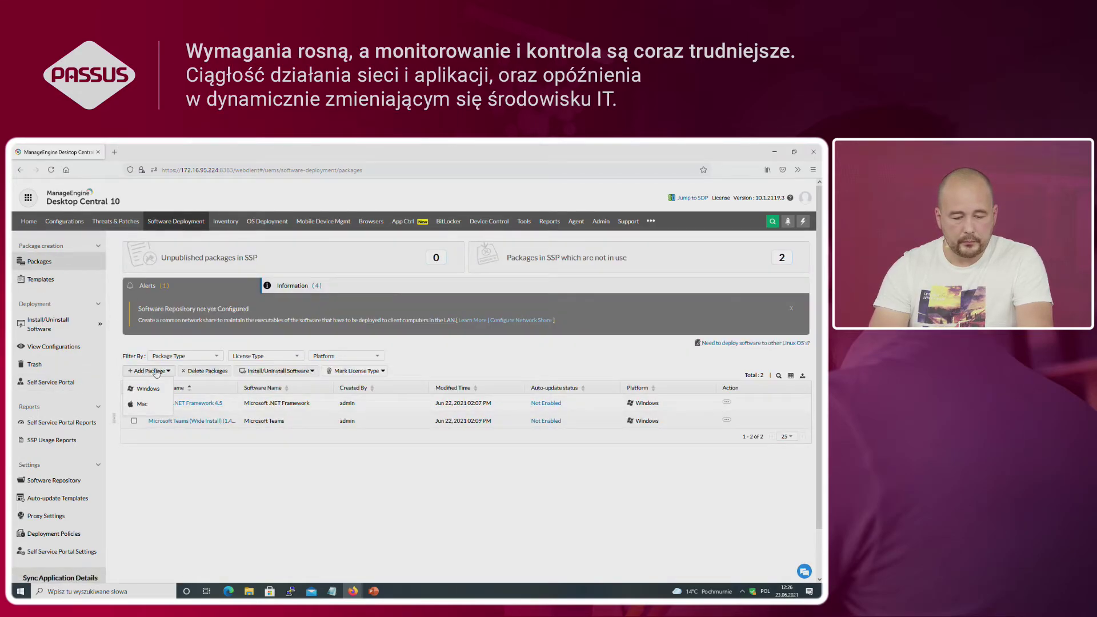
click(147, 391)
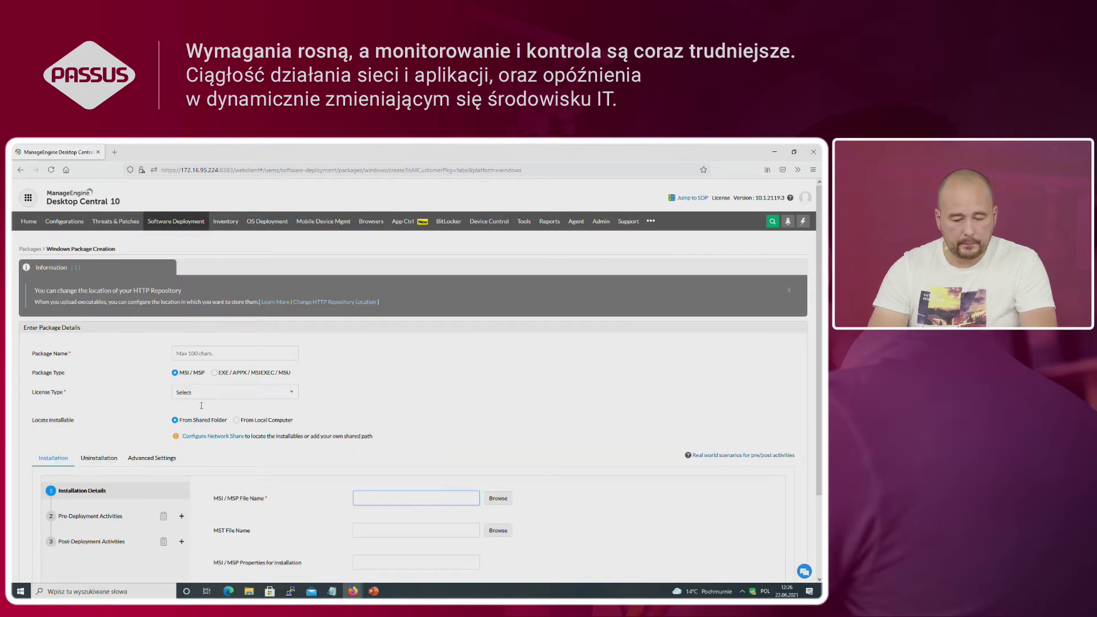
click(189, 394)
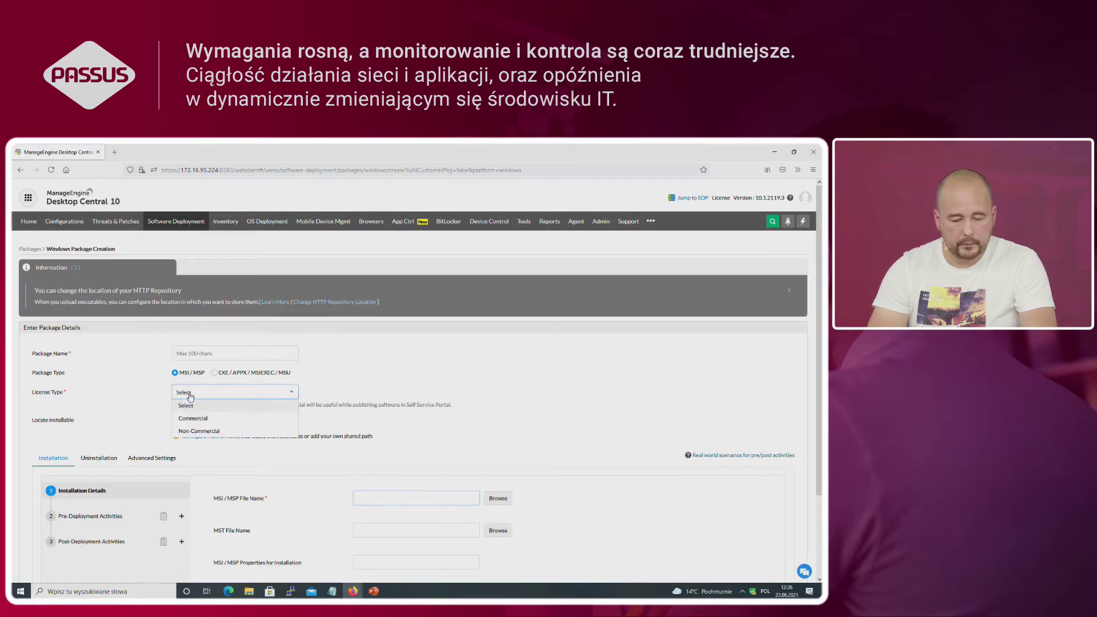
click(193, 354)
text(w)
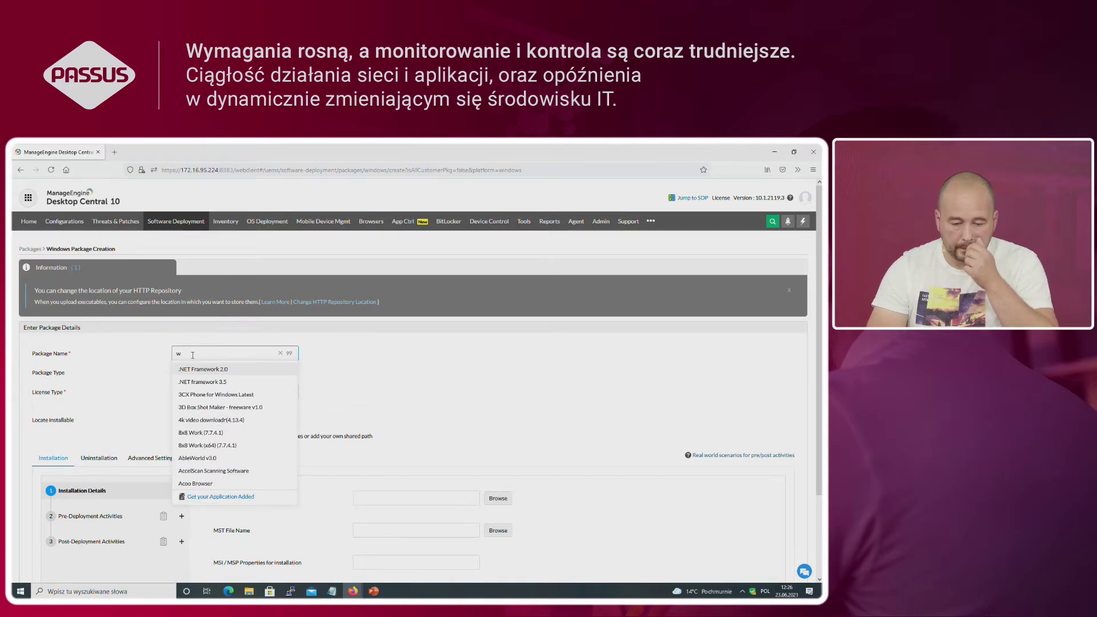
click(175, 225)
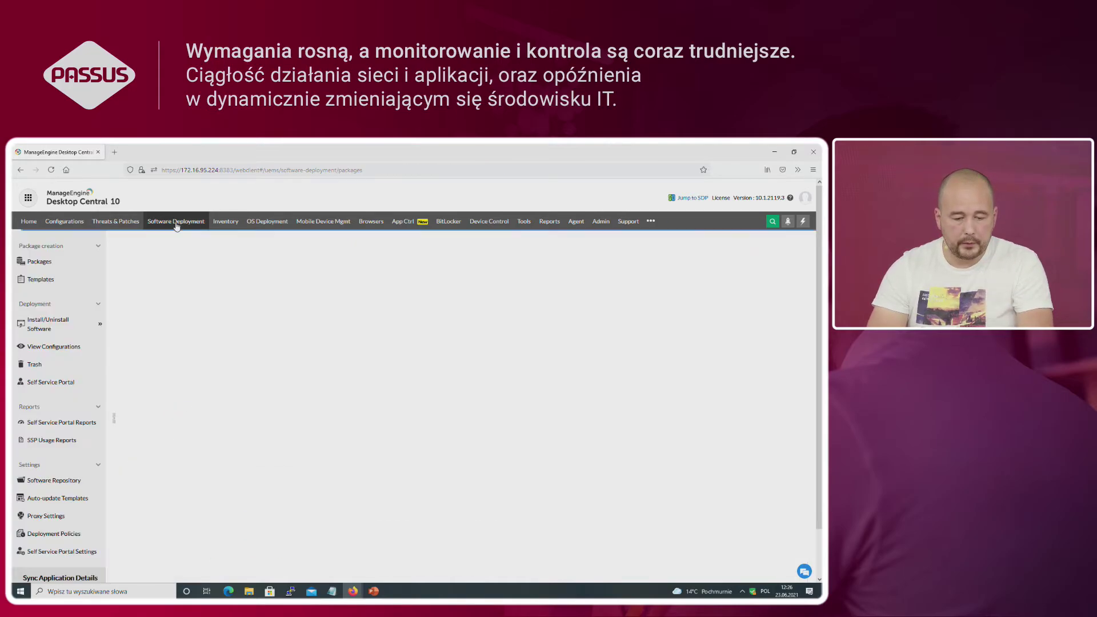
Step: Filter Templates for webex and retry creating a Cisco Webex Meetings (41.6.4.8) package
click(40, 279)
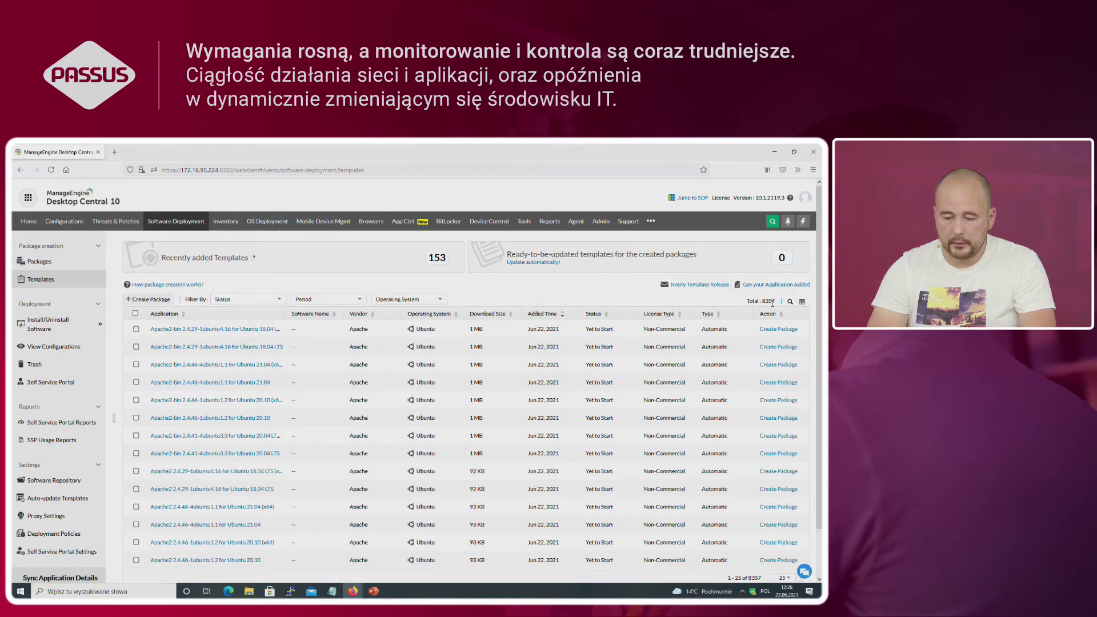
click(790, 302)
click(221, 330)
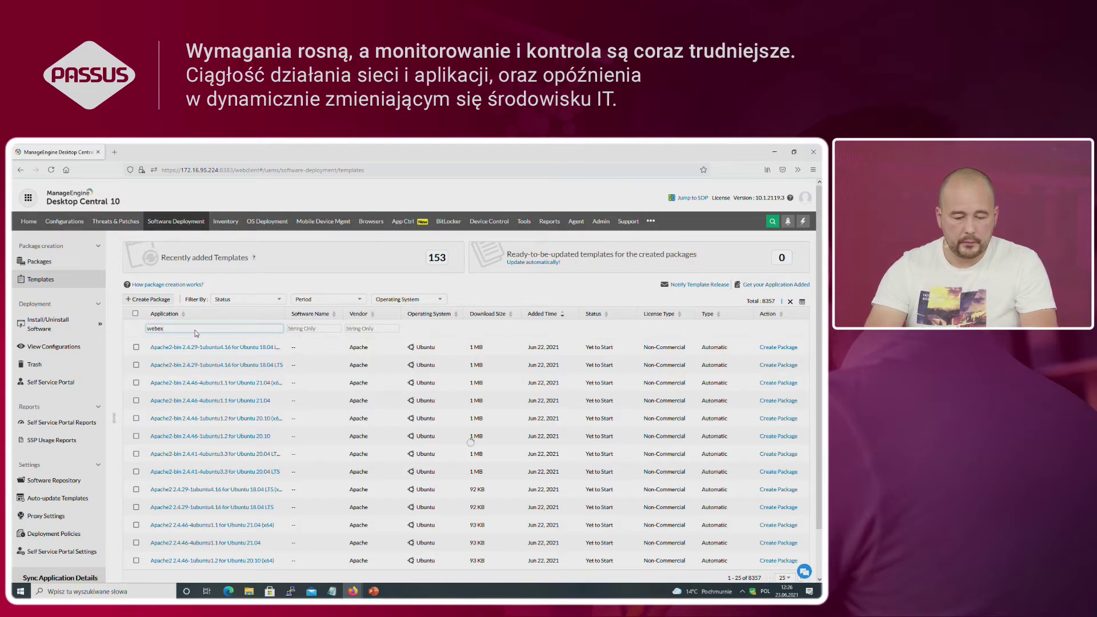
click(137, 365)
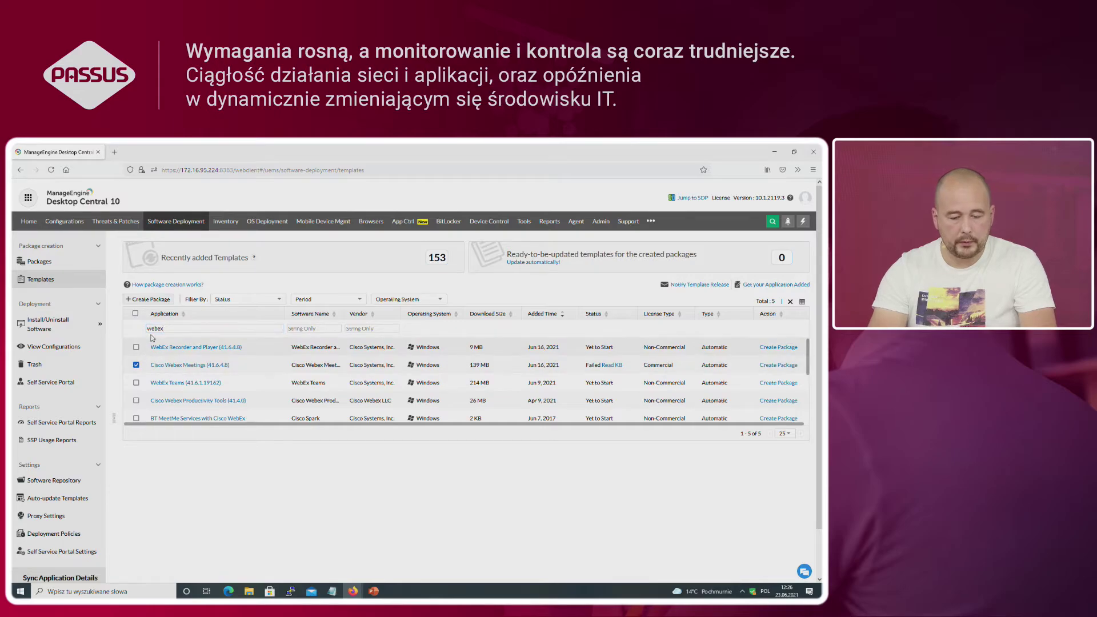
click(147, 300)
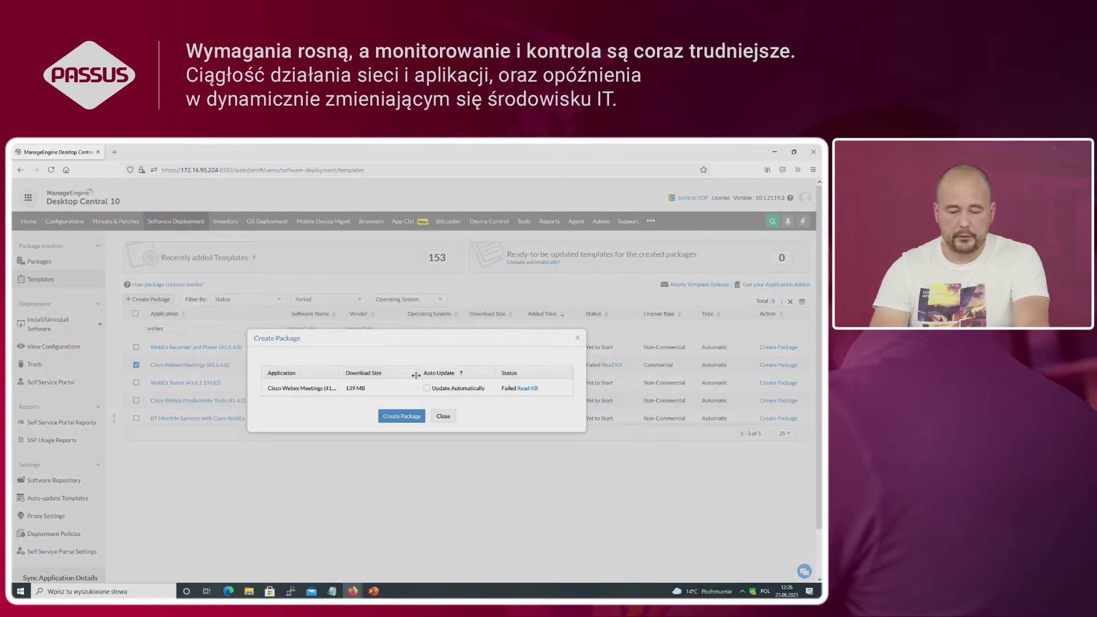
click(403, 417)
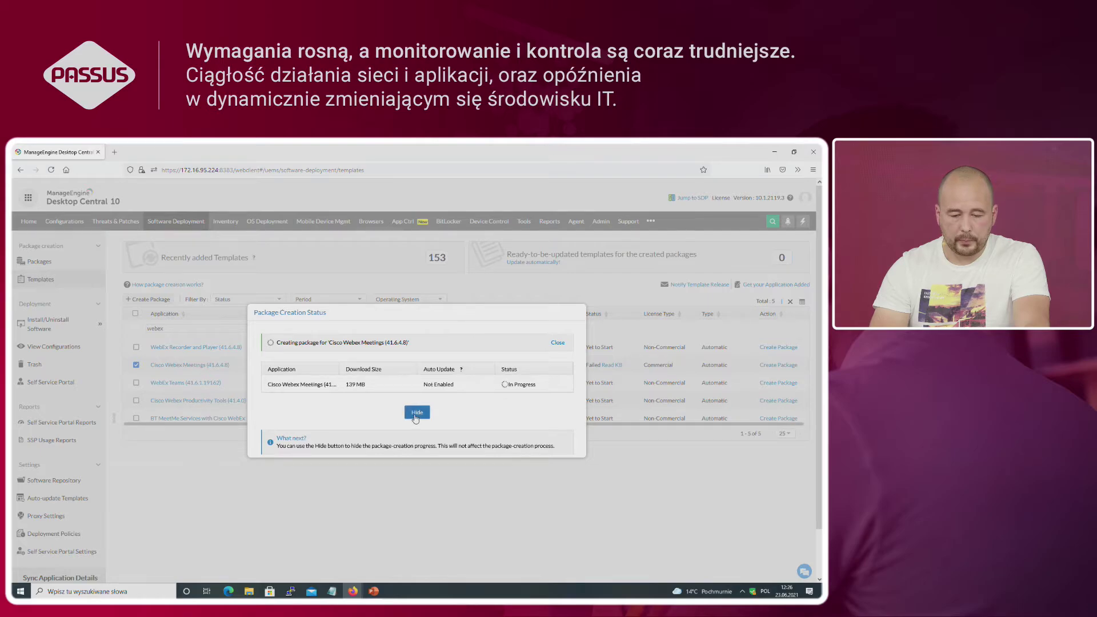
Step: Hide the creation progress, check Packages for the failed result, and return to Templates
click(417, 413)
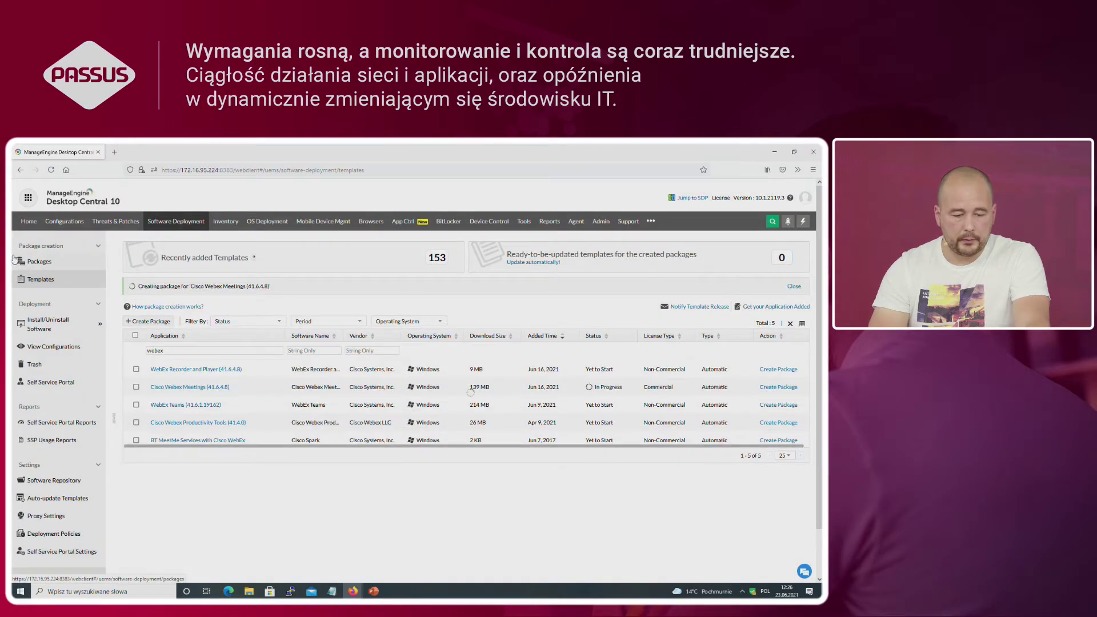
click(32, 262)
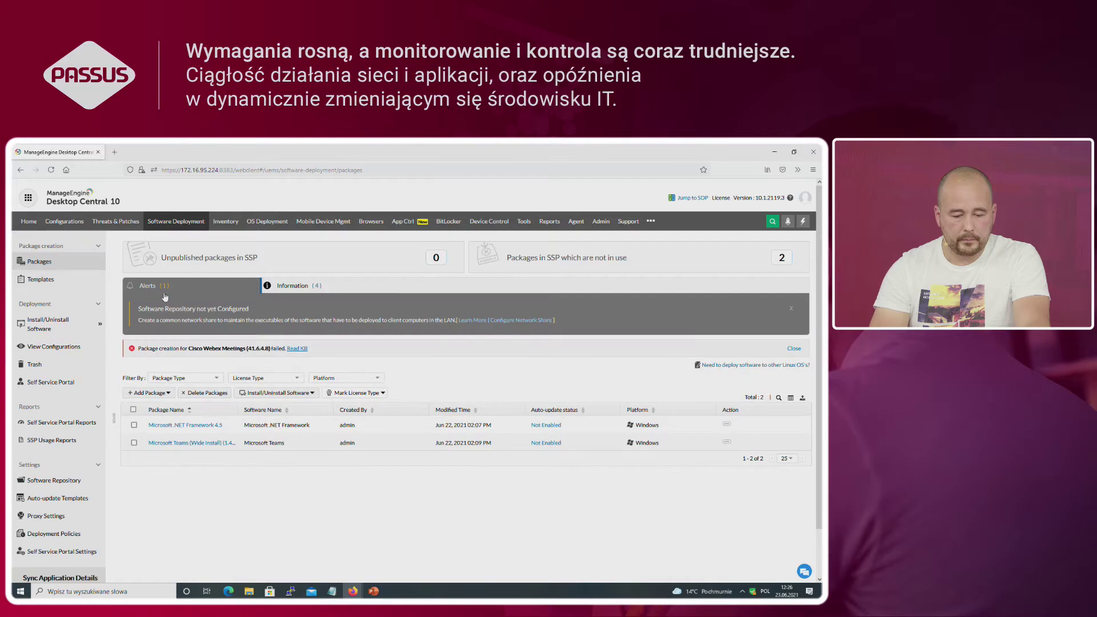
click(39, 279)
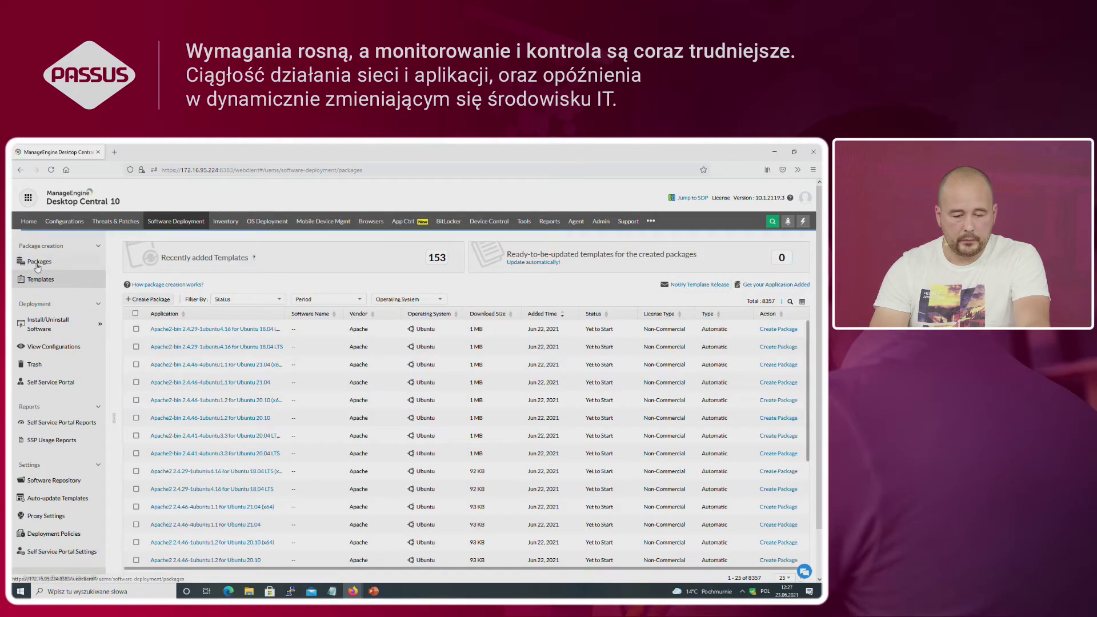
Step: Attempt Create Package in Templates without a selected application and dismiss the alert
click(38, 263)
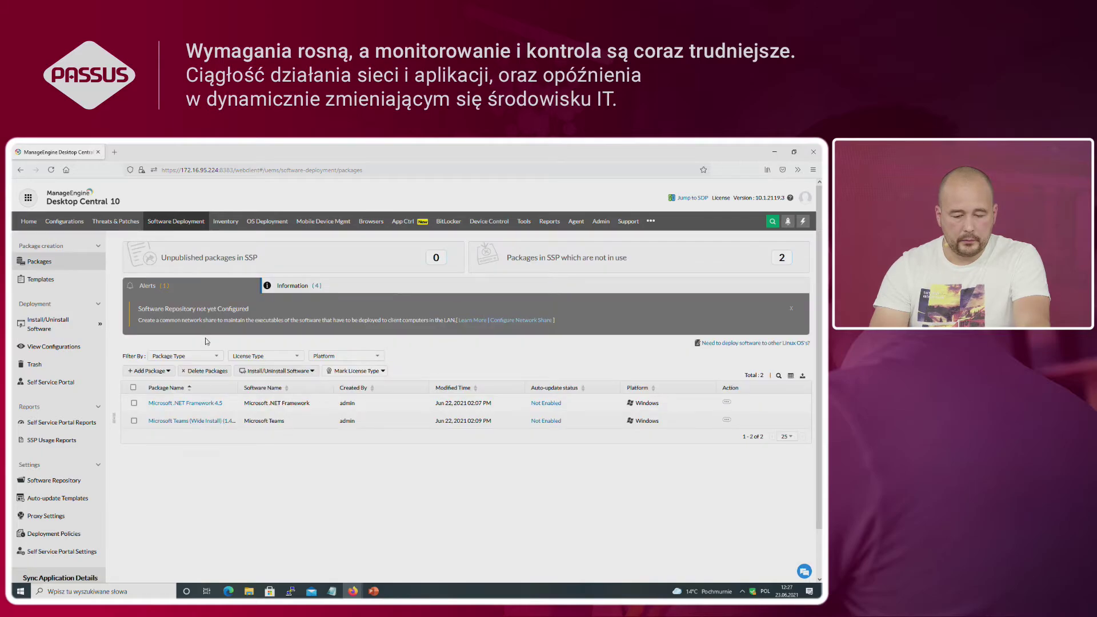
click(41, 279)
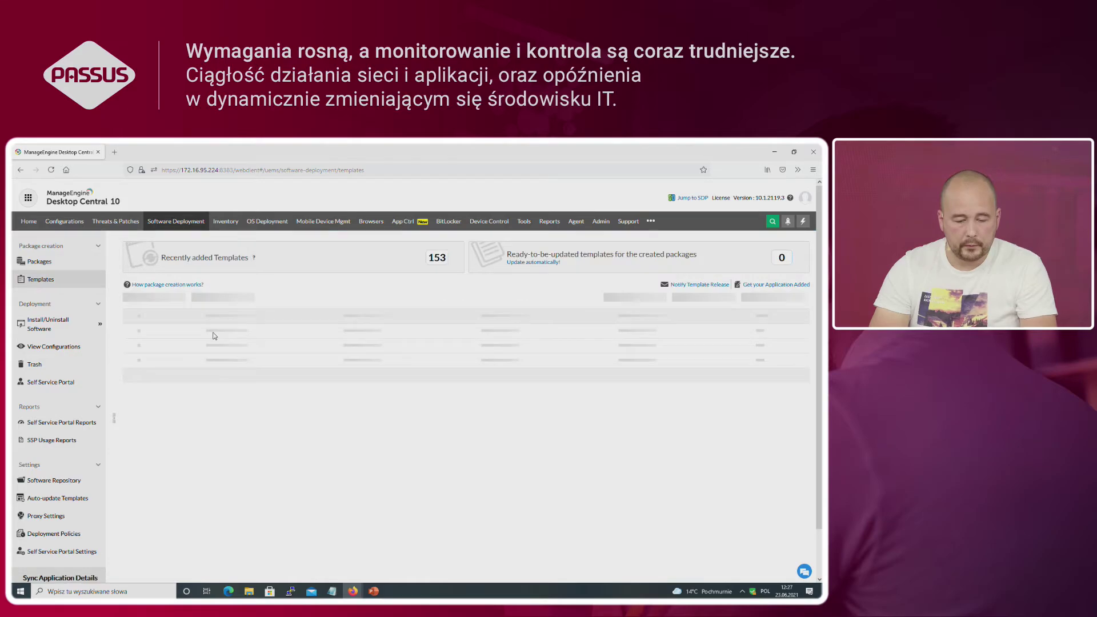
click(159, 301)
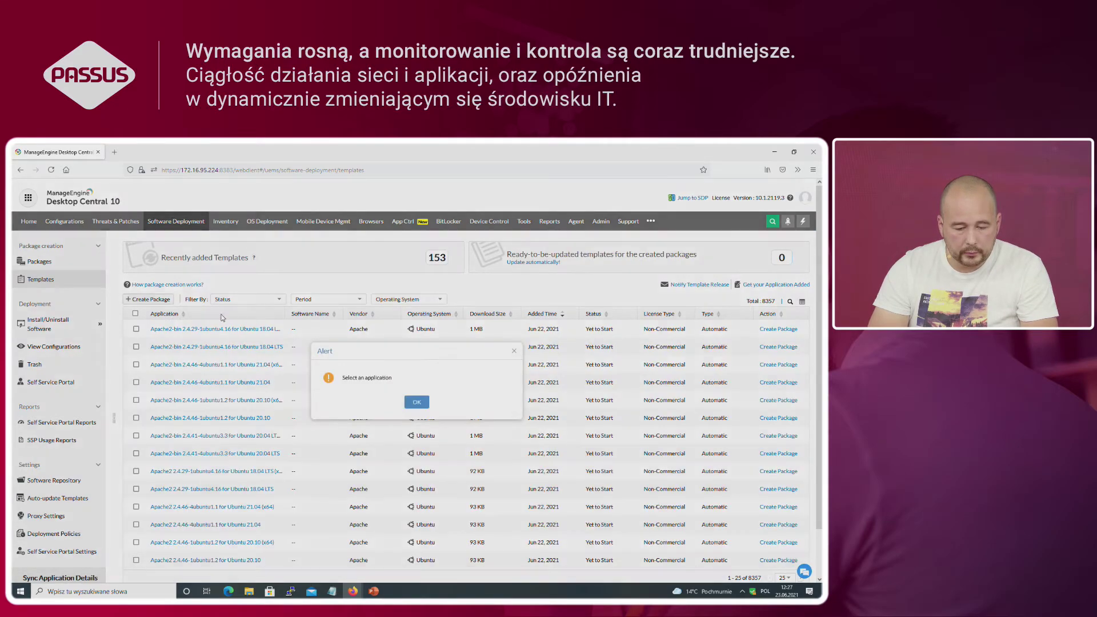
click(417, 405)
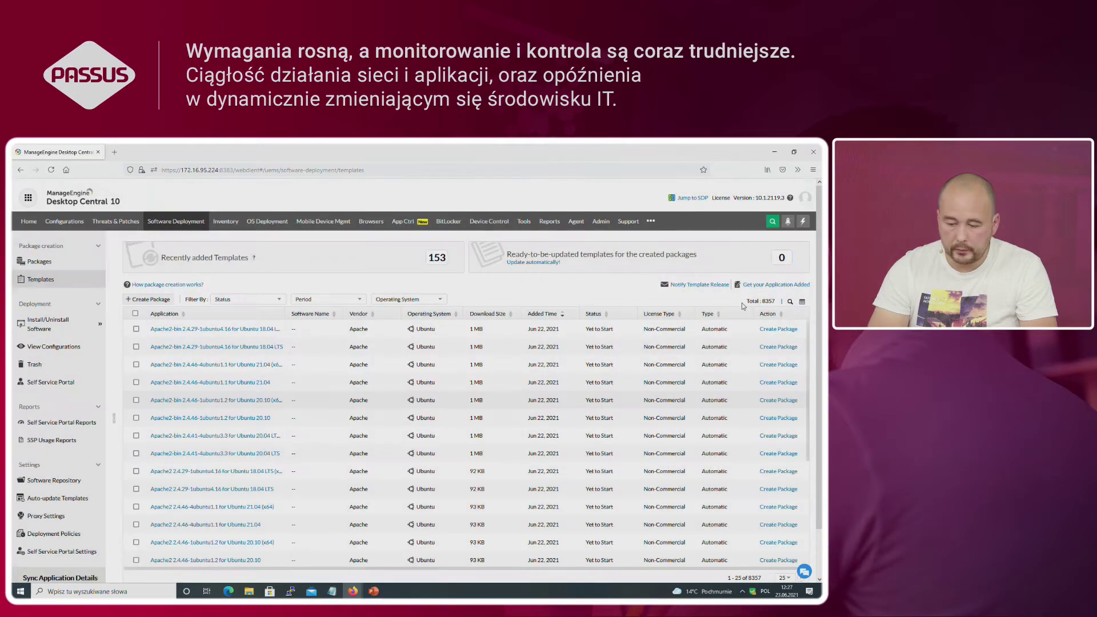
Step: Filter Application by 'we' and create a WebEx Recorder and Player package, confirming it in Packages
click(790, 301)
click(210, 328)
text(webex)
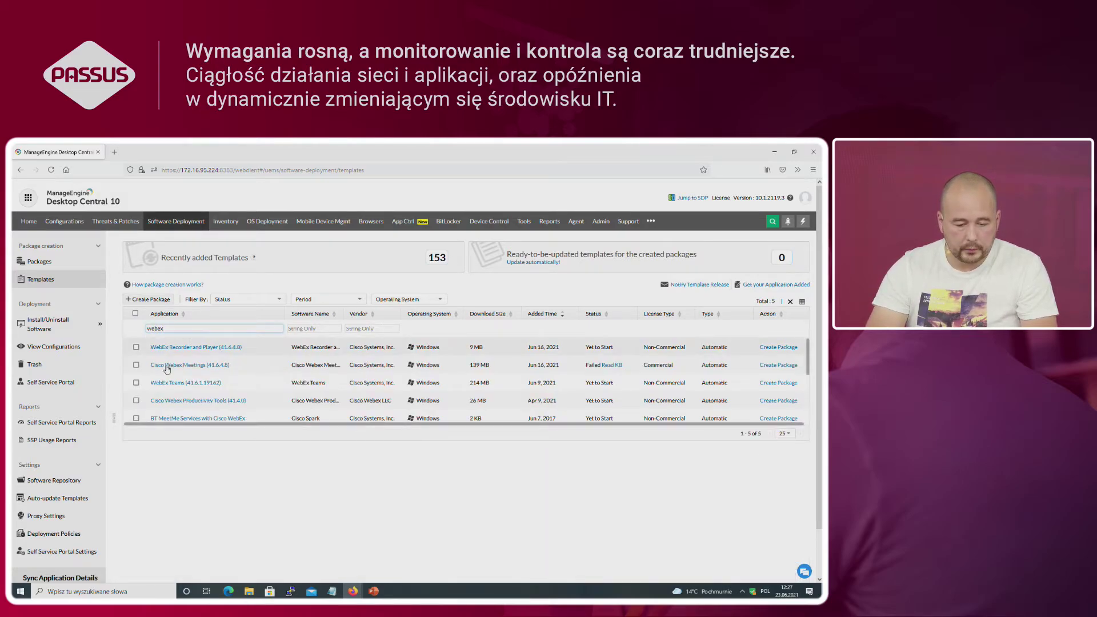
click(136, 346)
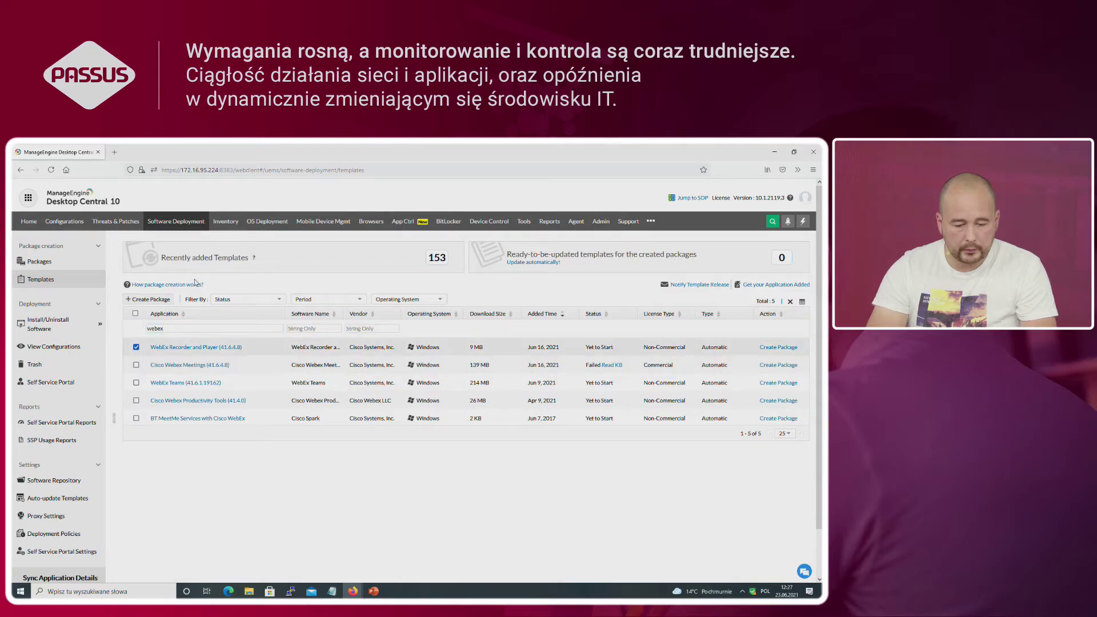
click(137, 299)
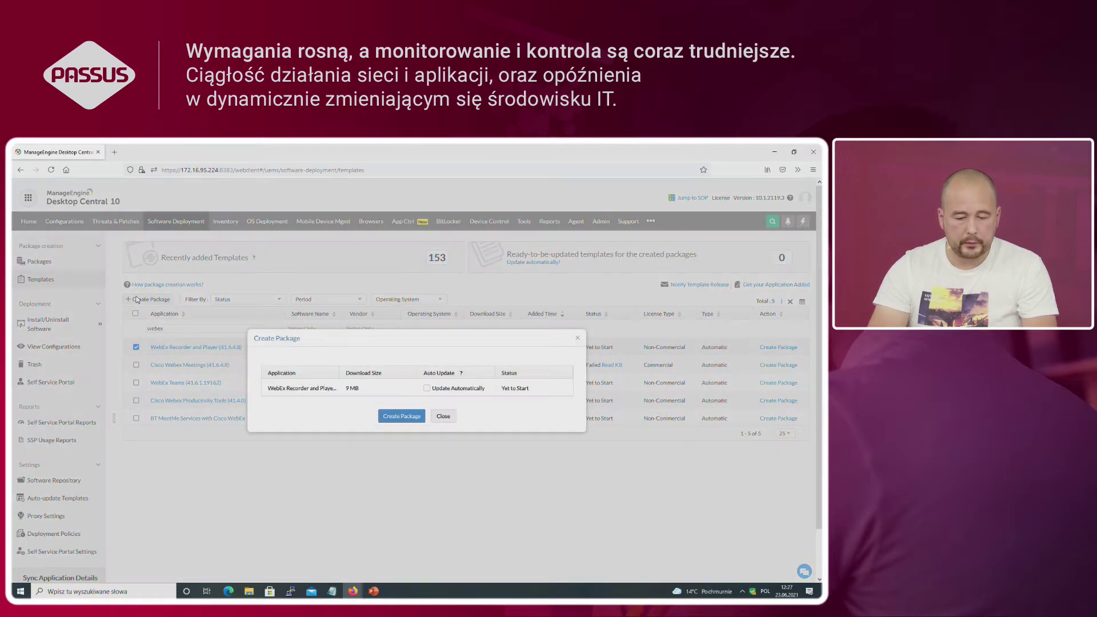
click(402, 416)
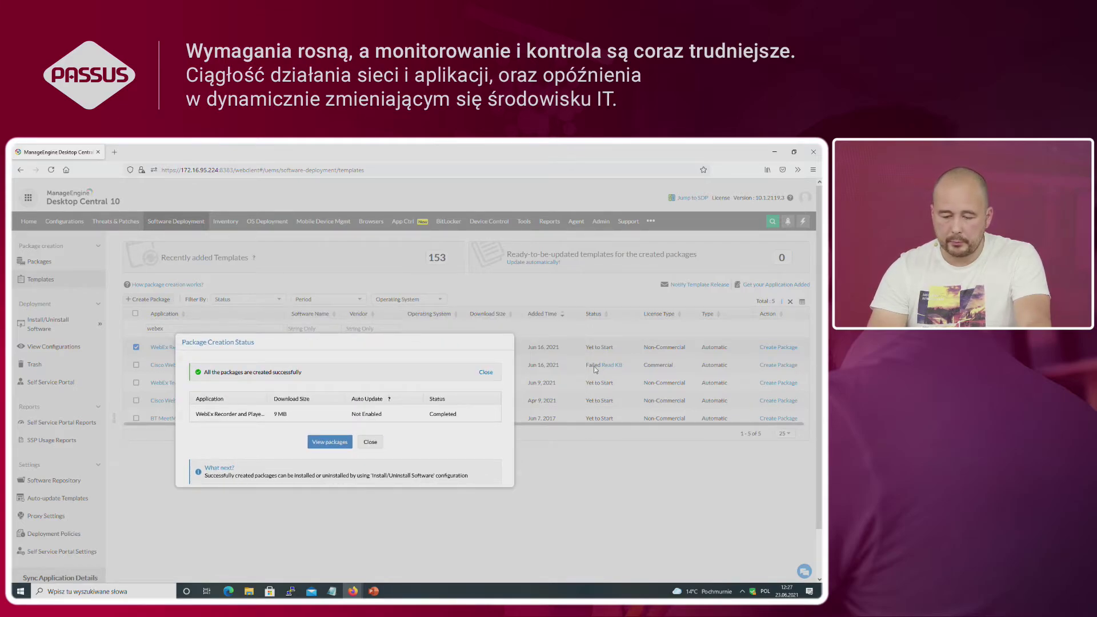
click(370, 442)
click(31, 262)
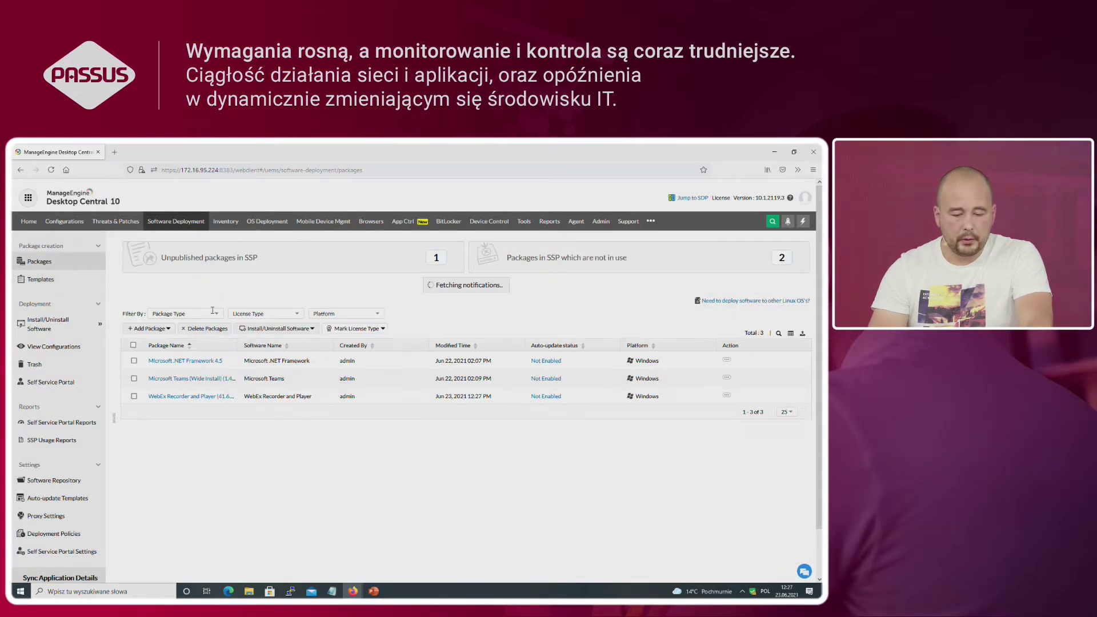
Step: Publish WebEx Recorder and Player to computers in the Self Service Portal, targeting All Computers Group
click(43, 383)
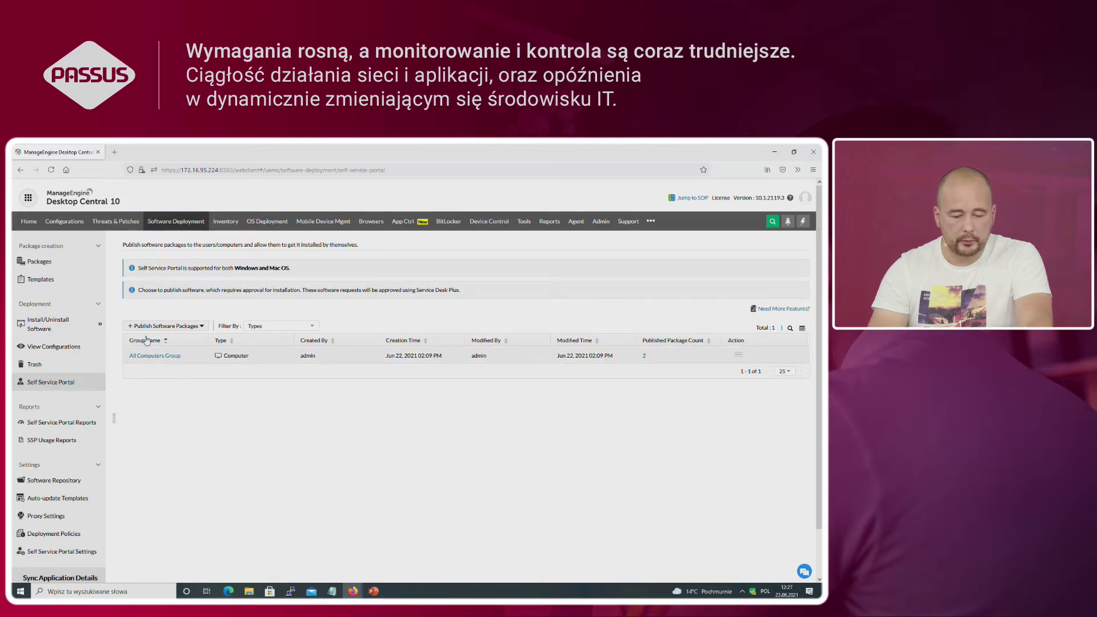
click(143, 327)
click(148, 343)
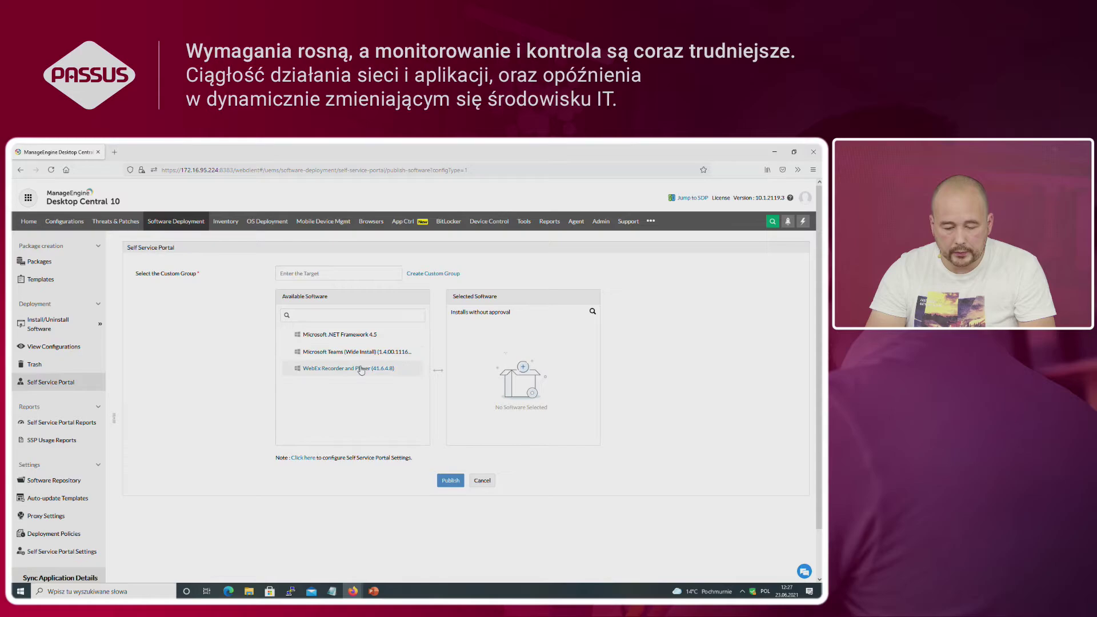
drag(357, 370, 476, 377)
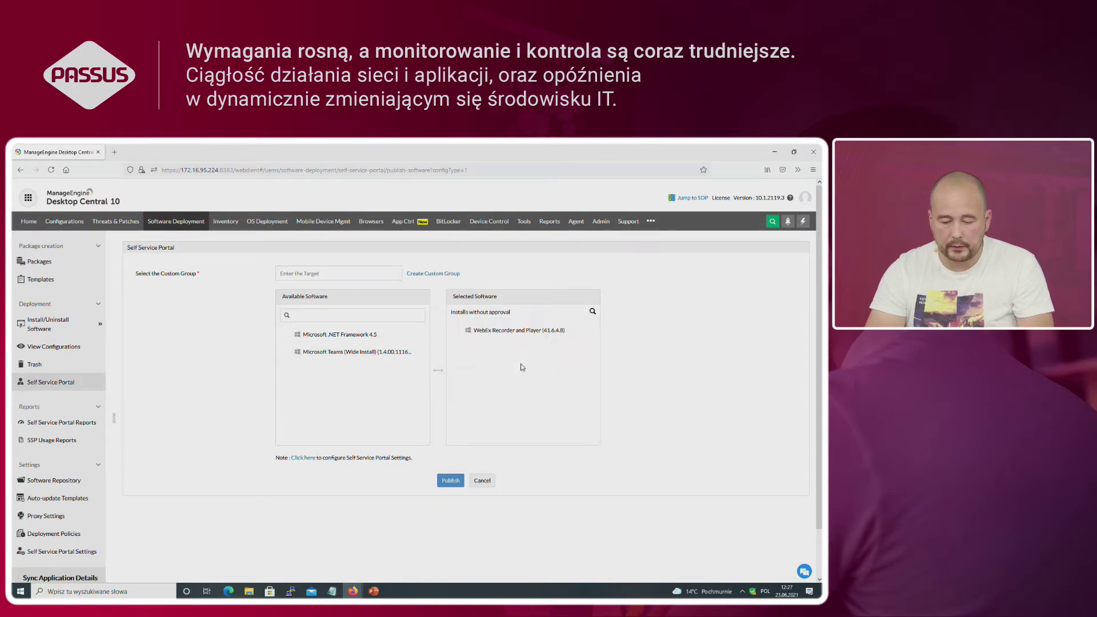
click(451, 485)
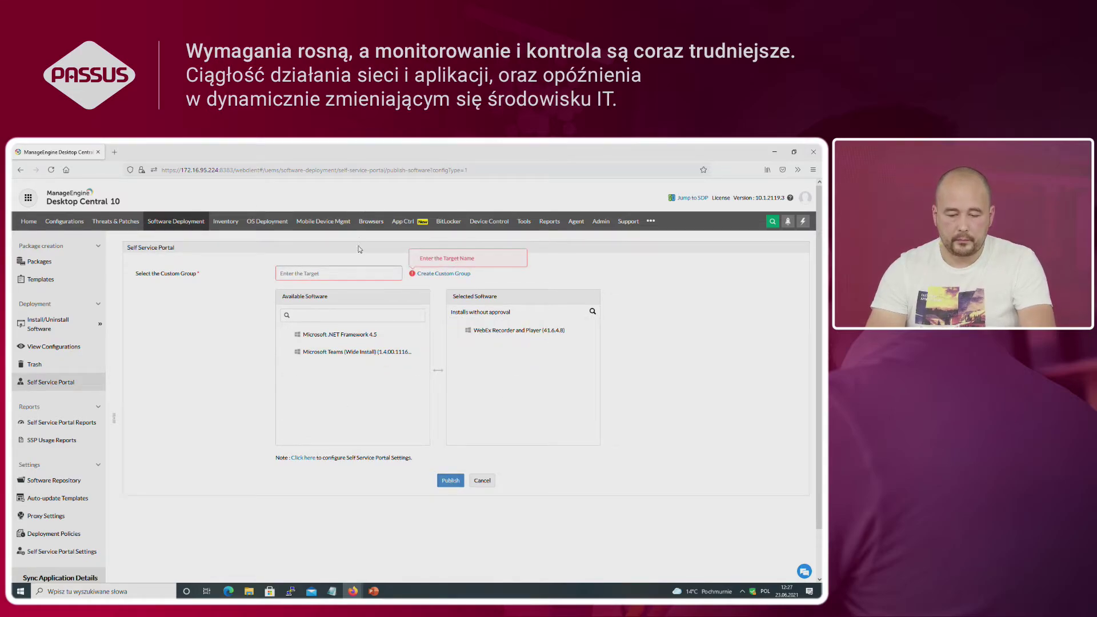
click(327, 273)
text(a)
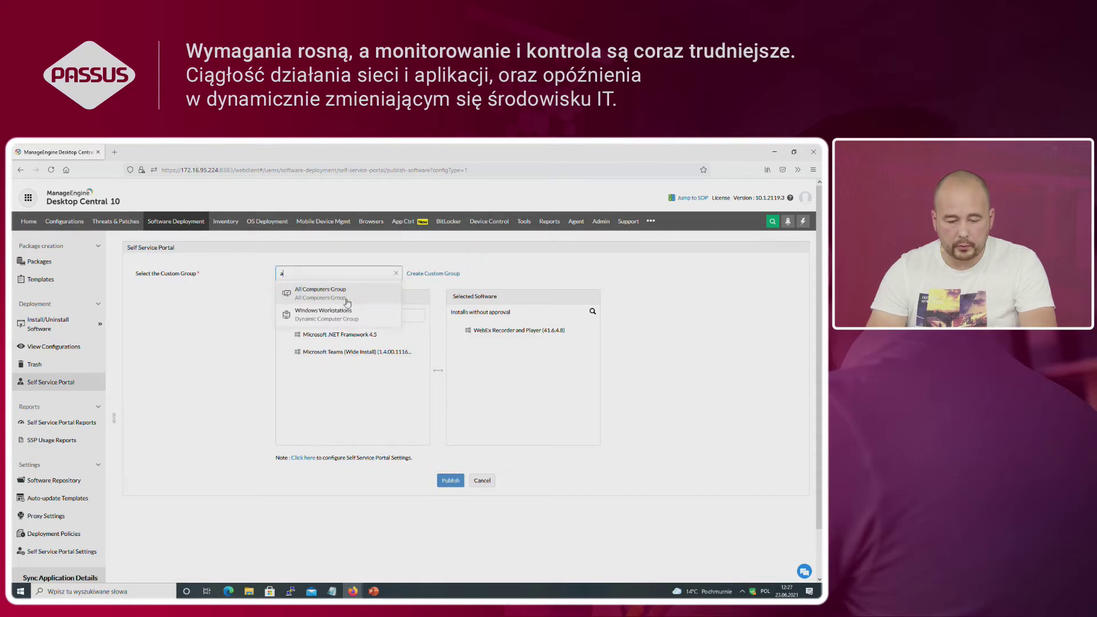
click(327, 293)
click(455, 481)
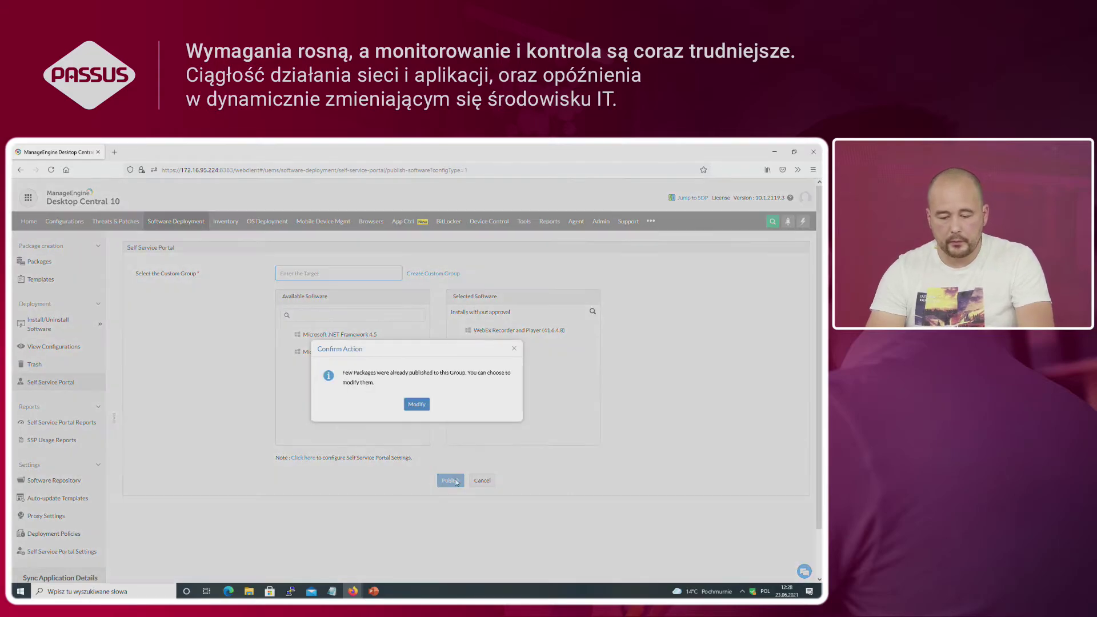
click(419, 402)
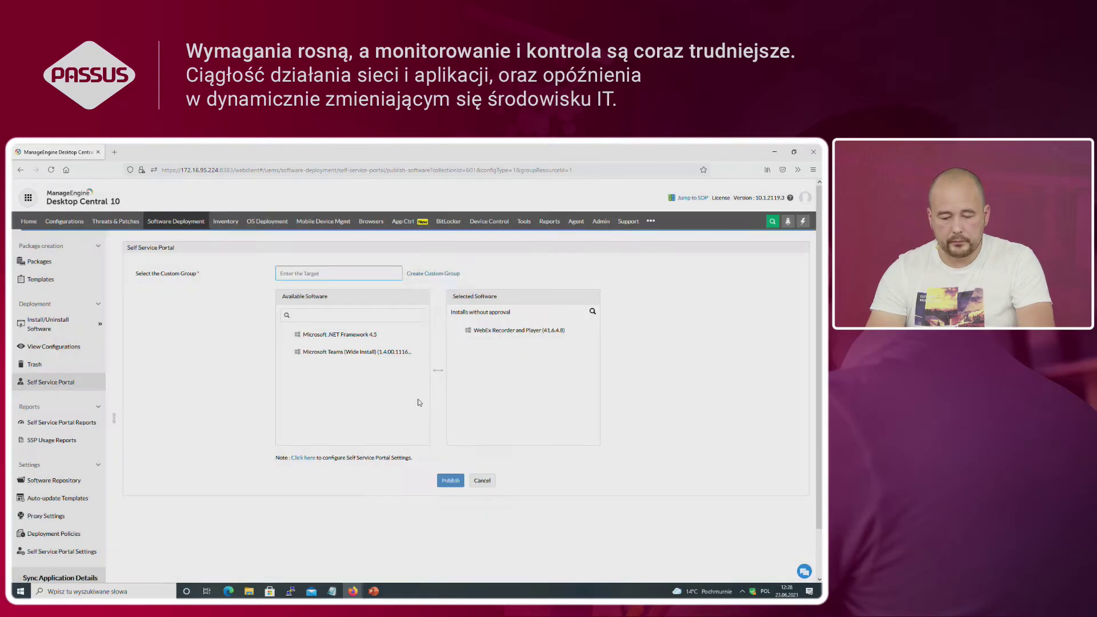
click(448, 479)
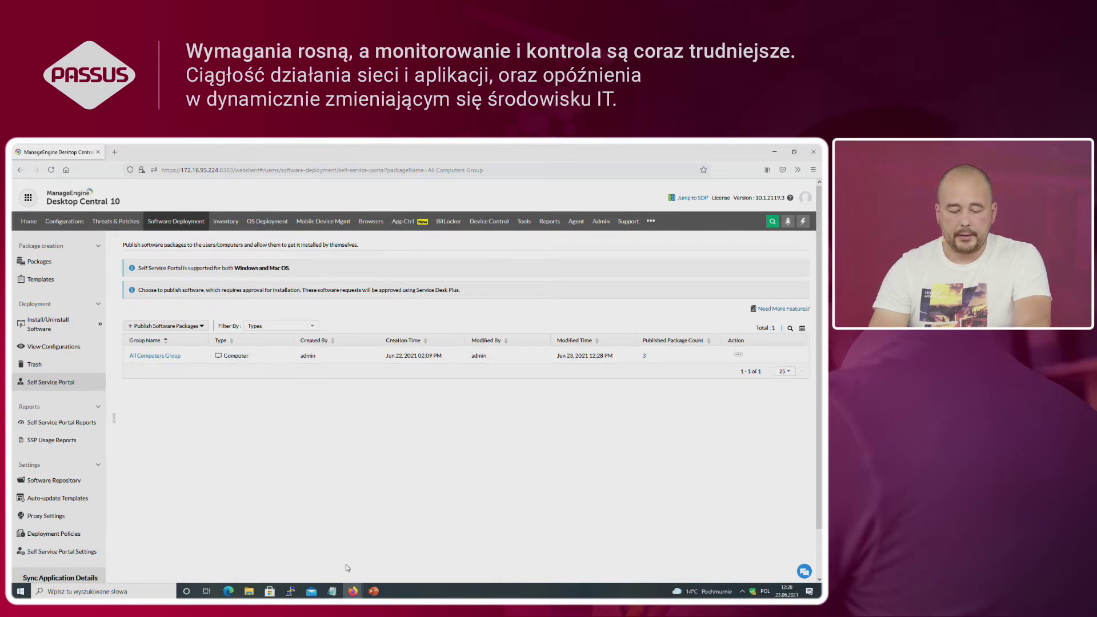
Step: Start a remote control session to DESKTOP-5IP4QKJ's logged-on user with reason 'test'
click(524, 223)
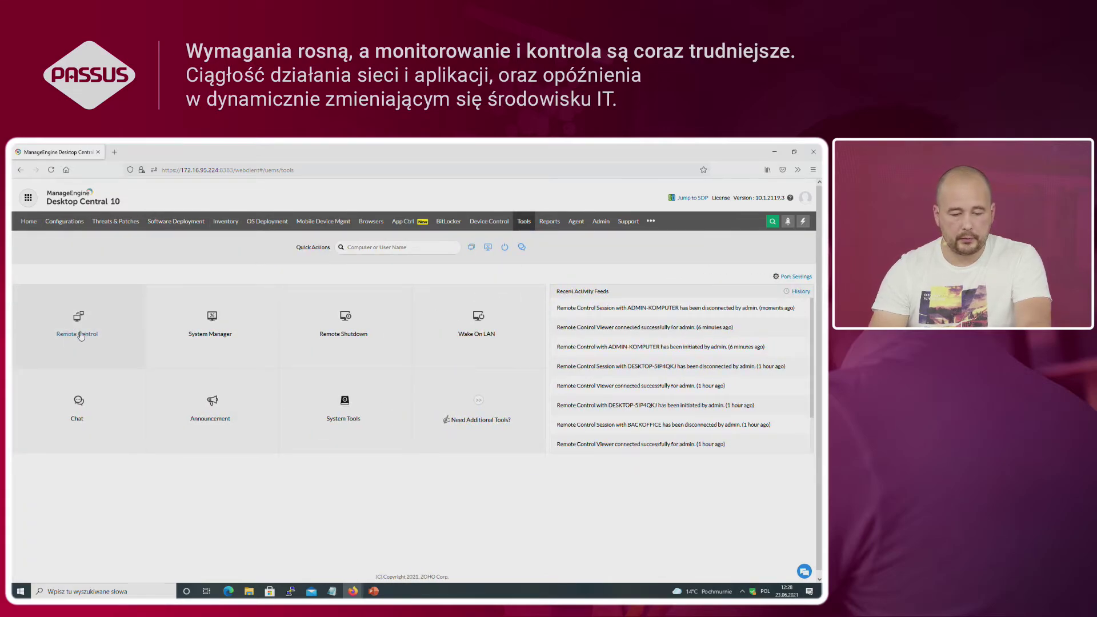
click(80, 335)
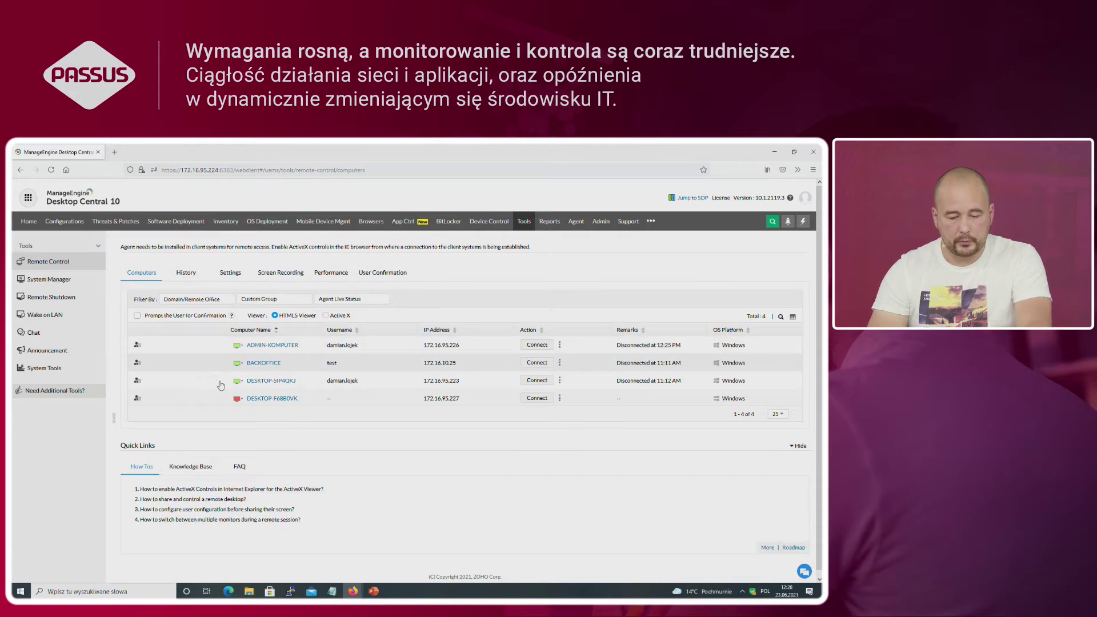
click(559, 381)
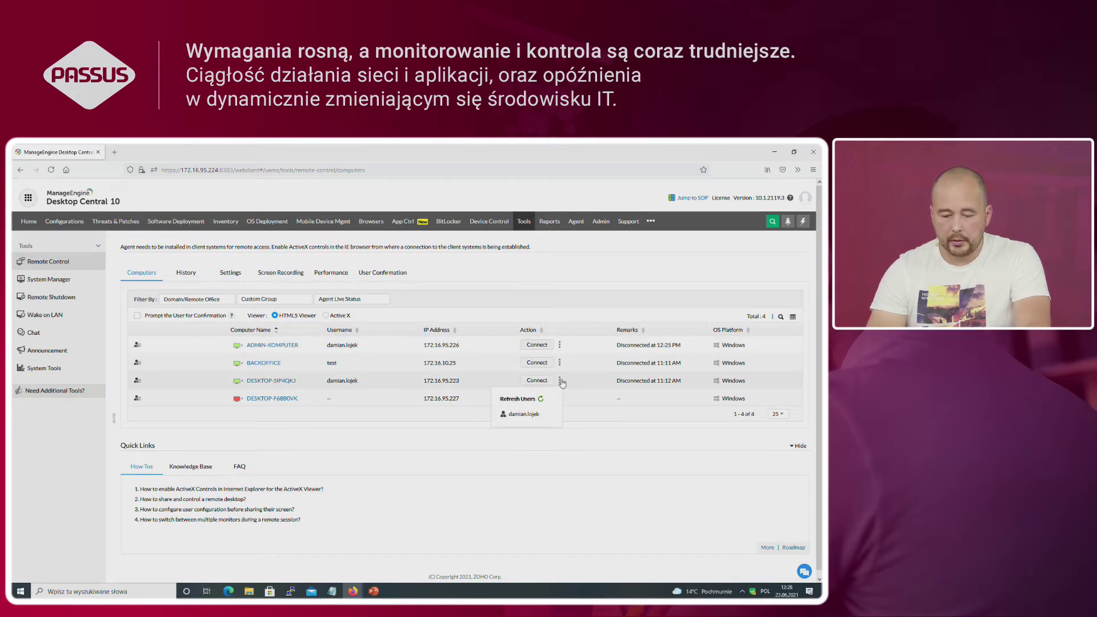
click(529, 418)
click(398, 378)
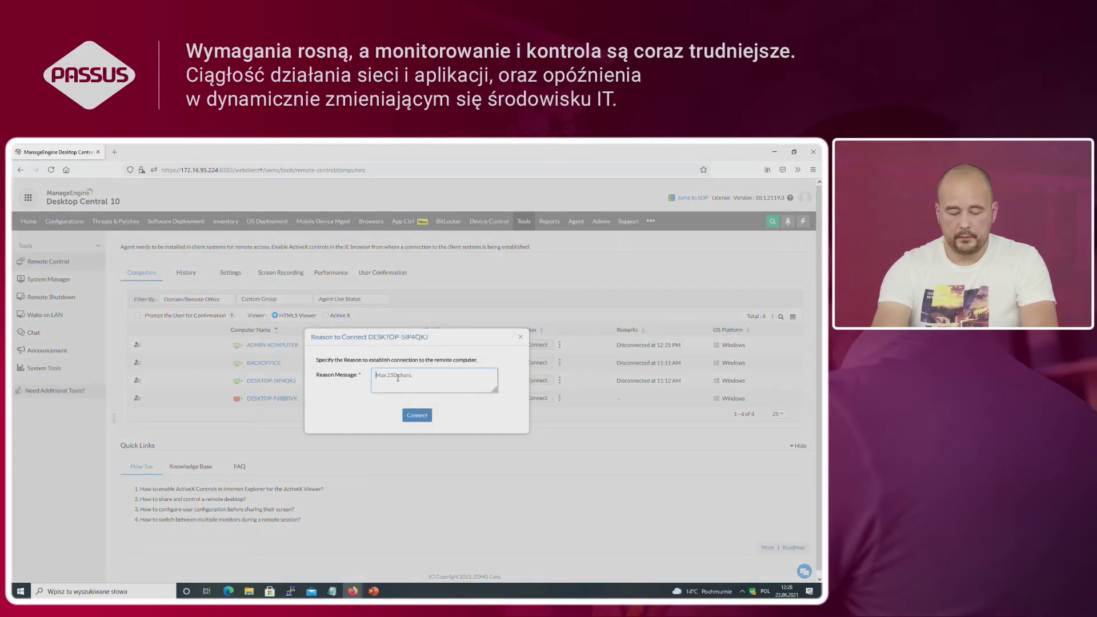
text(test)
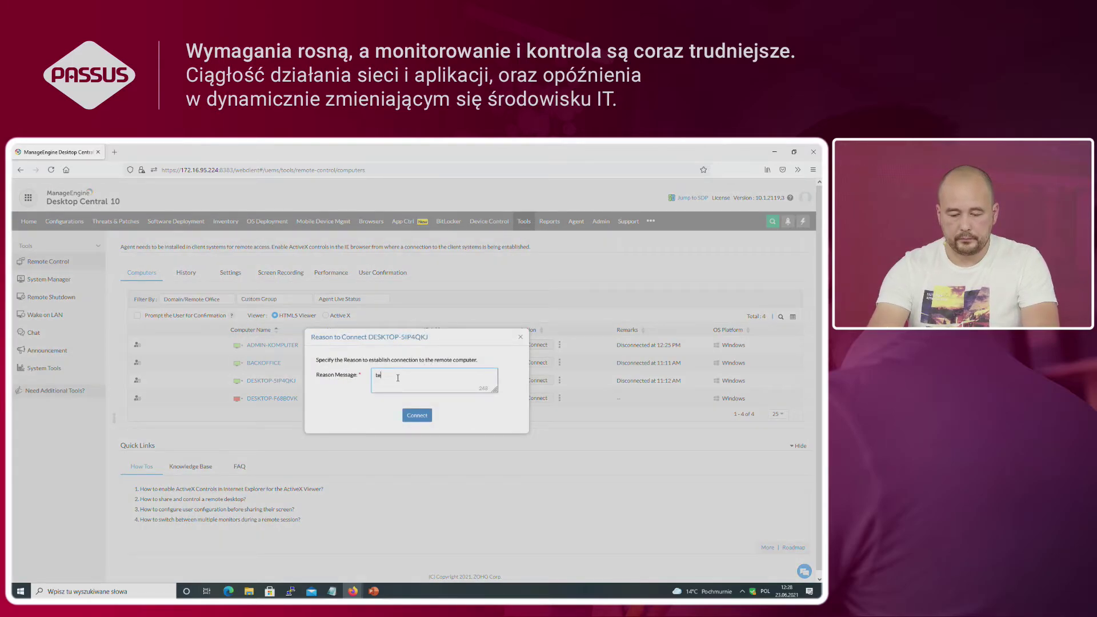
click(417, 416)
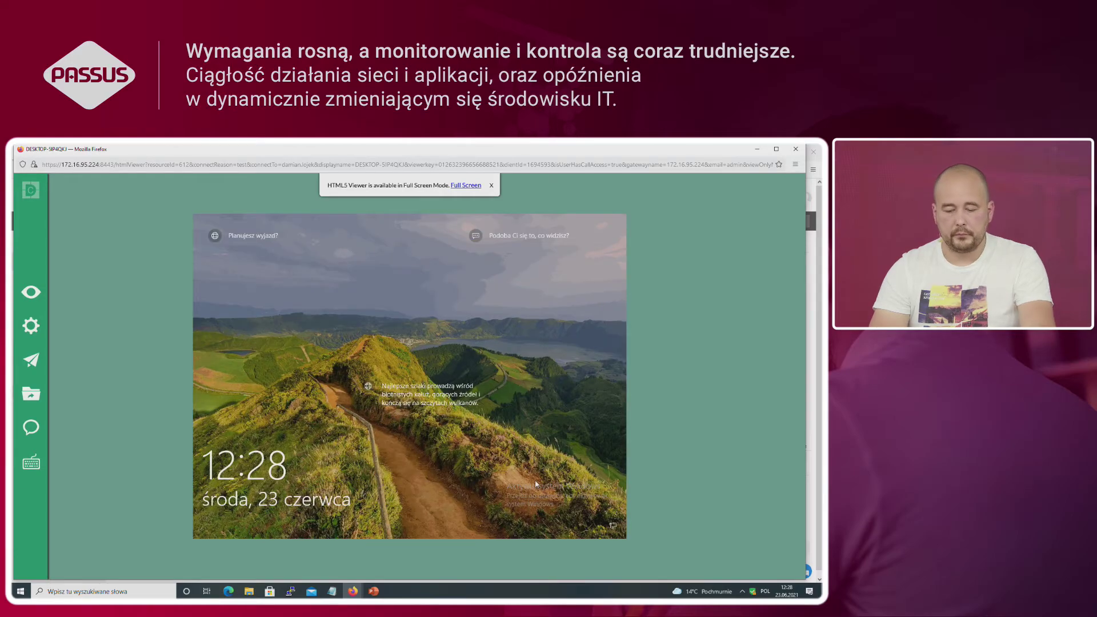
Step: Unlock the remote computer by entering the account password
click(295, 406)
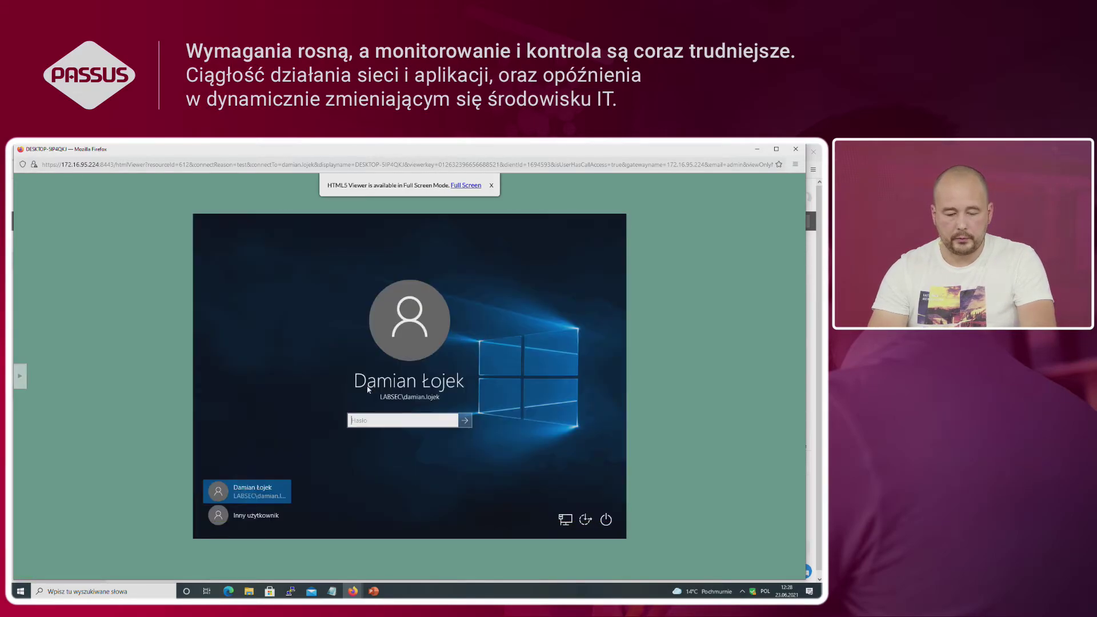
text(a)
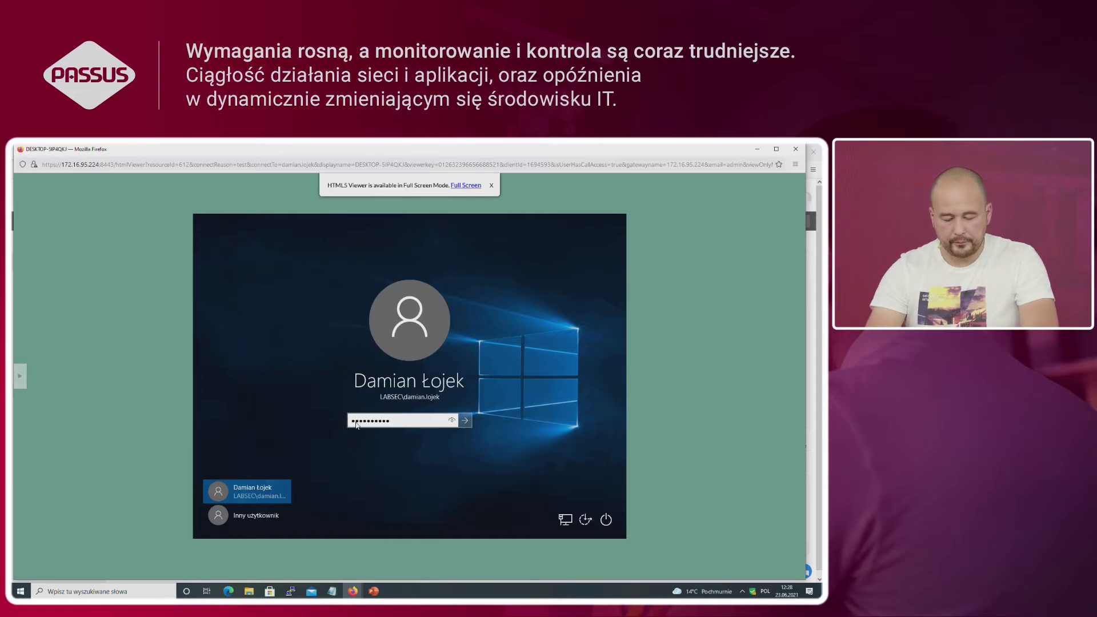
key(Return)
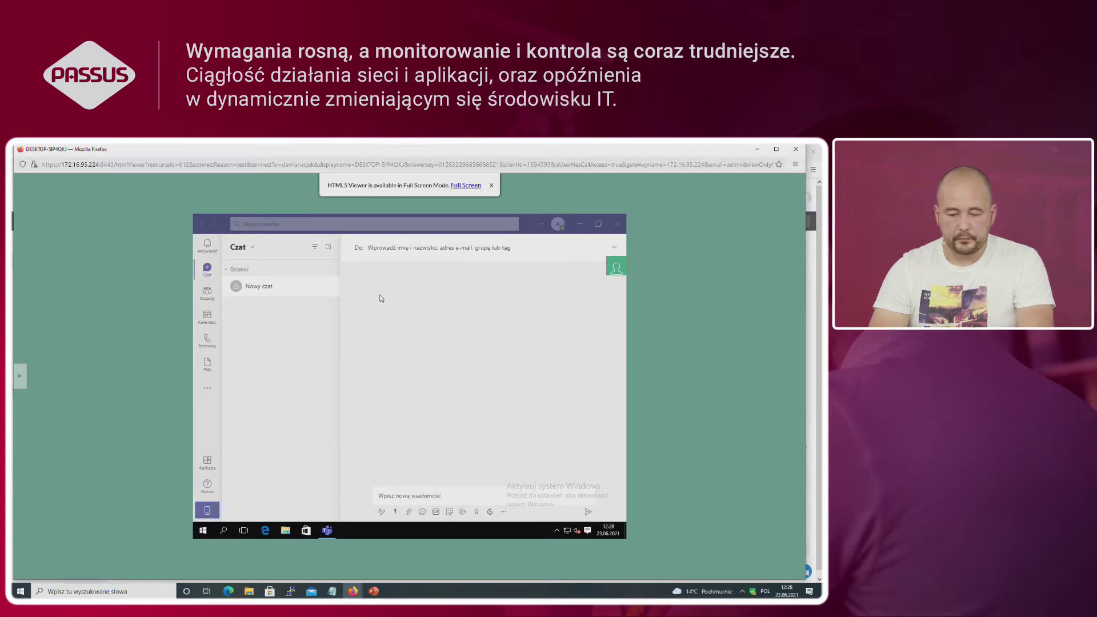
Step: Open Portal samoobsługowy from the management agent's hidden tray icon
click(555, 529)
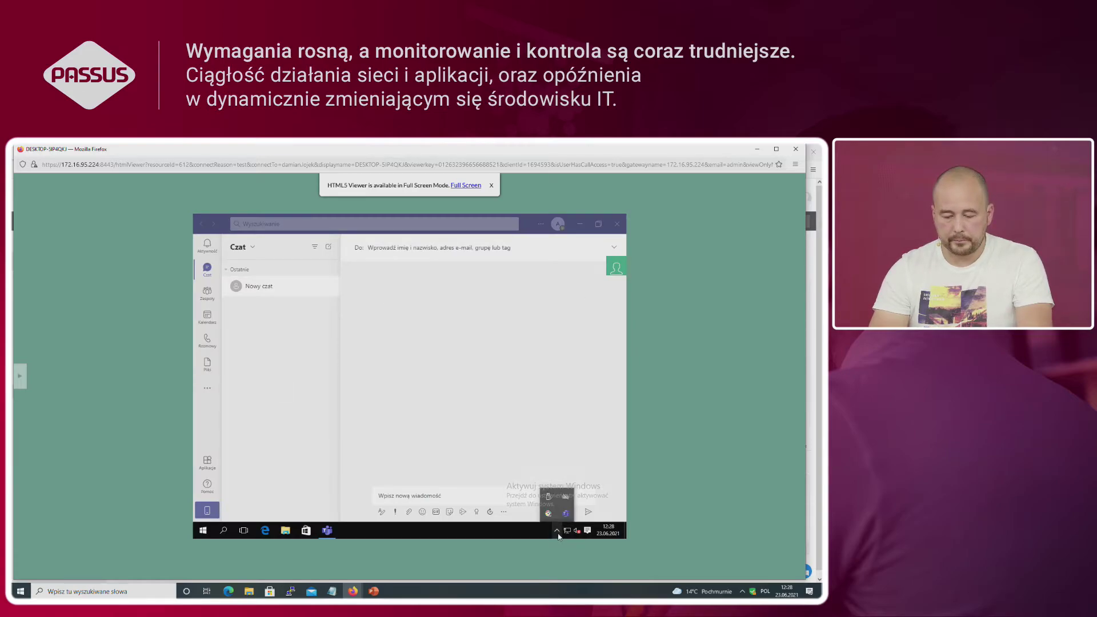
right_click(548, 513)
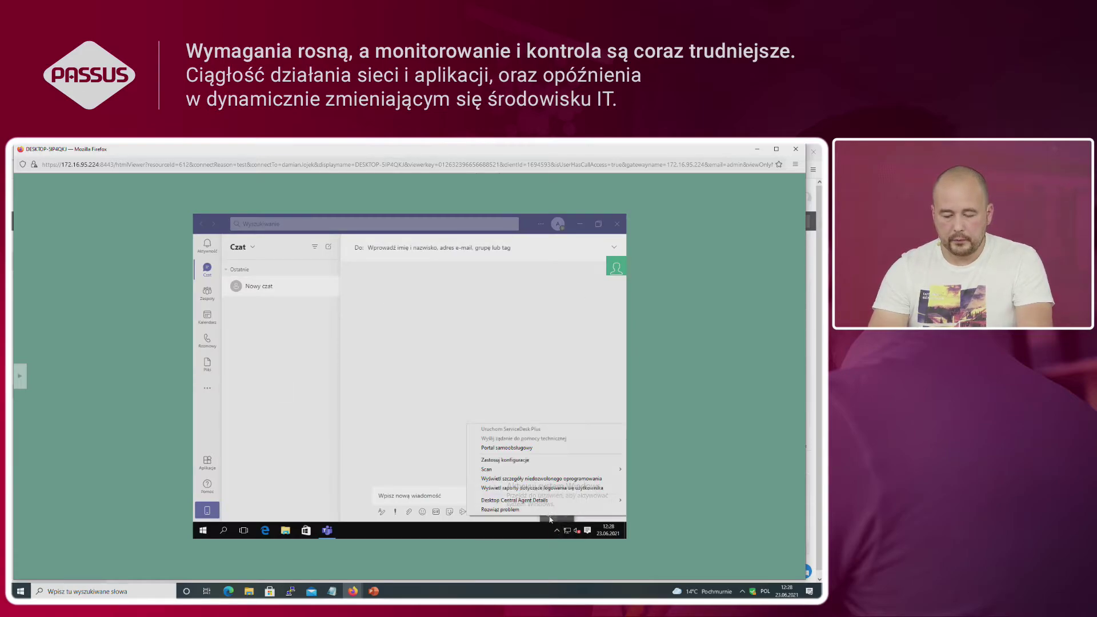
click(534, 452)
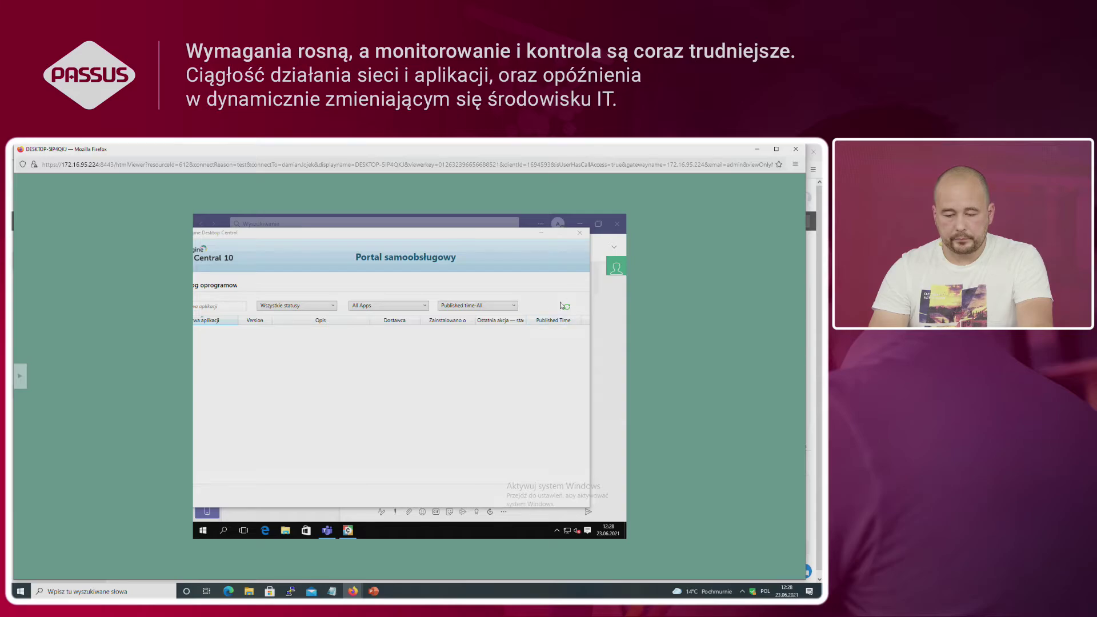
Step: Refresh the portal catalog and install WebEx Recorder and Player (41.6.4.8) with Zainstaluj
click(568, 308)
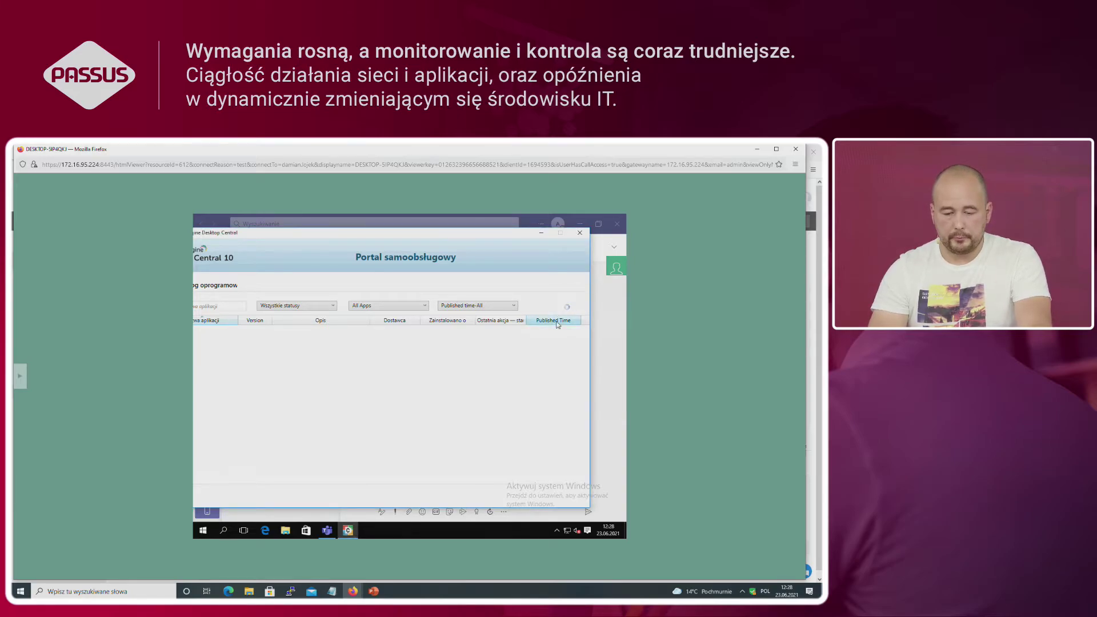
drag(474, 234, 512, 220)
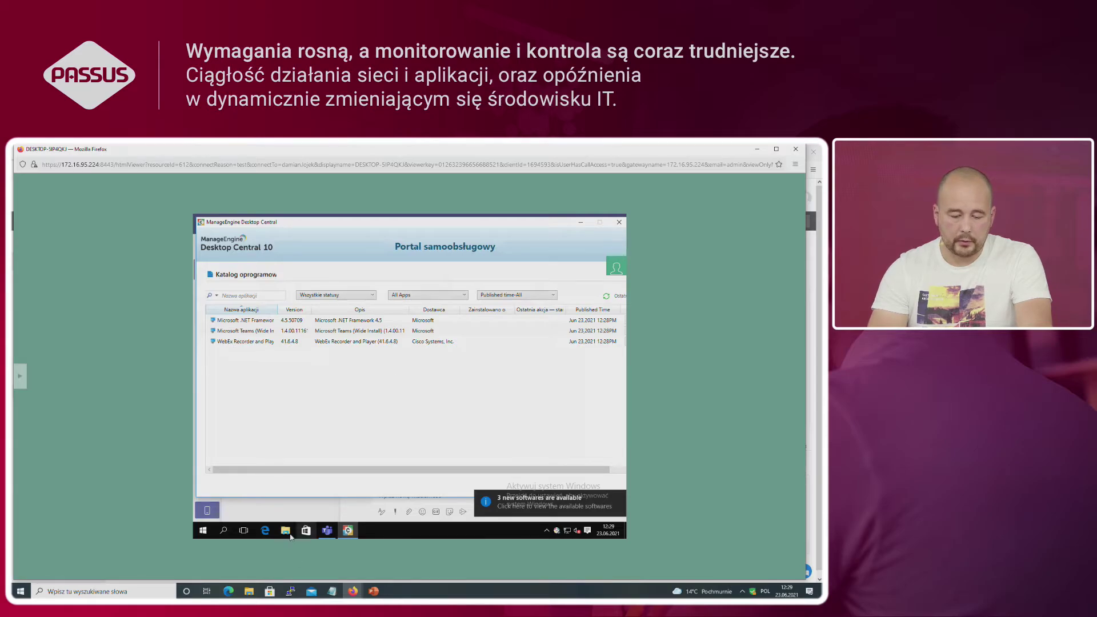
drag(287, 471, 401, 479)
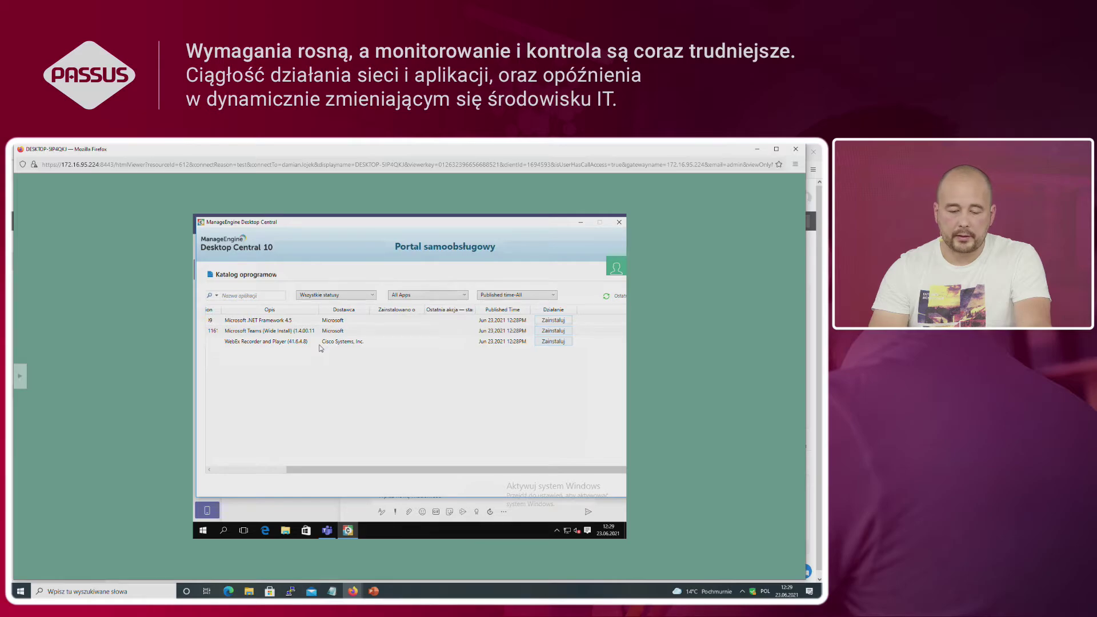
click(554, 341)
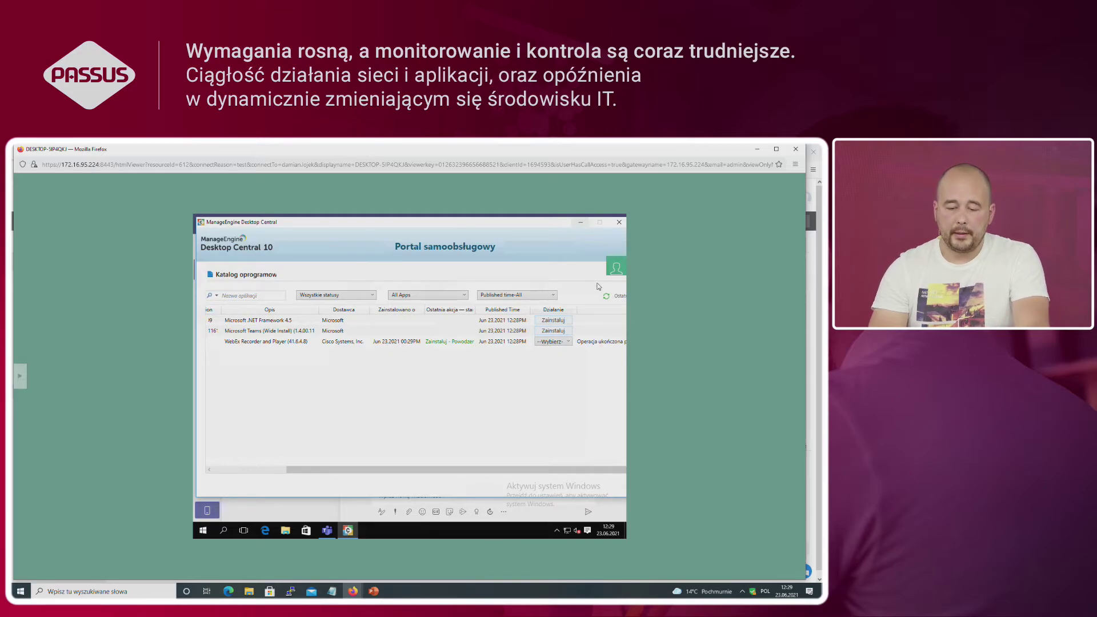
click(568, 342)
click(479, 366)
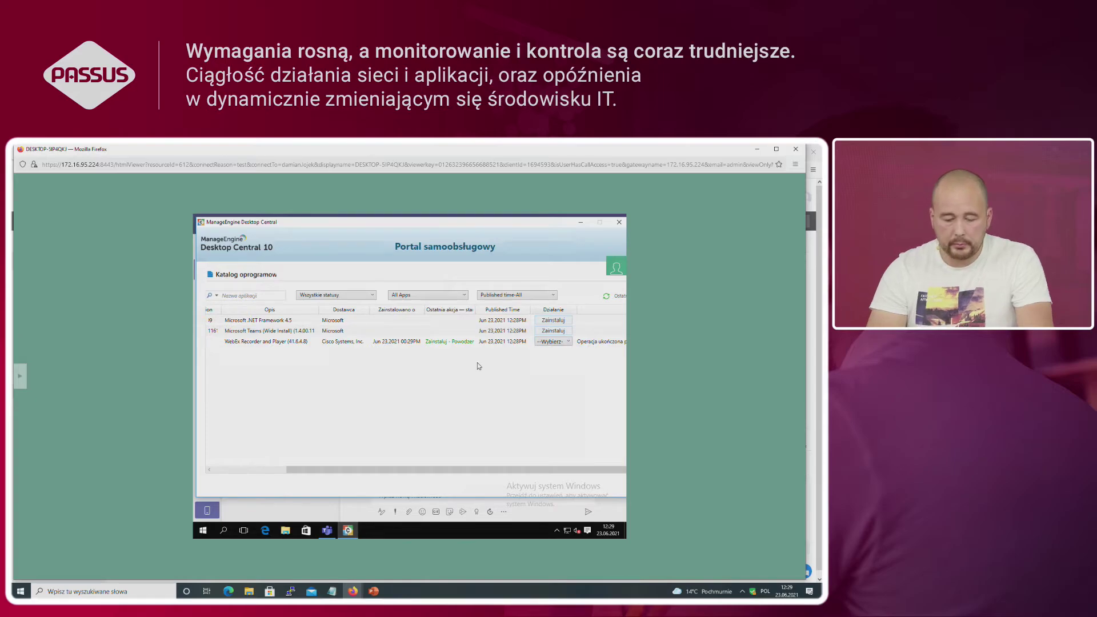
Step: Open and close the Start menu, then close the Self-Service Portal window
click(203, 532)
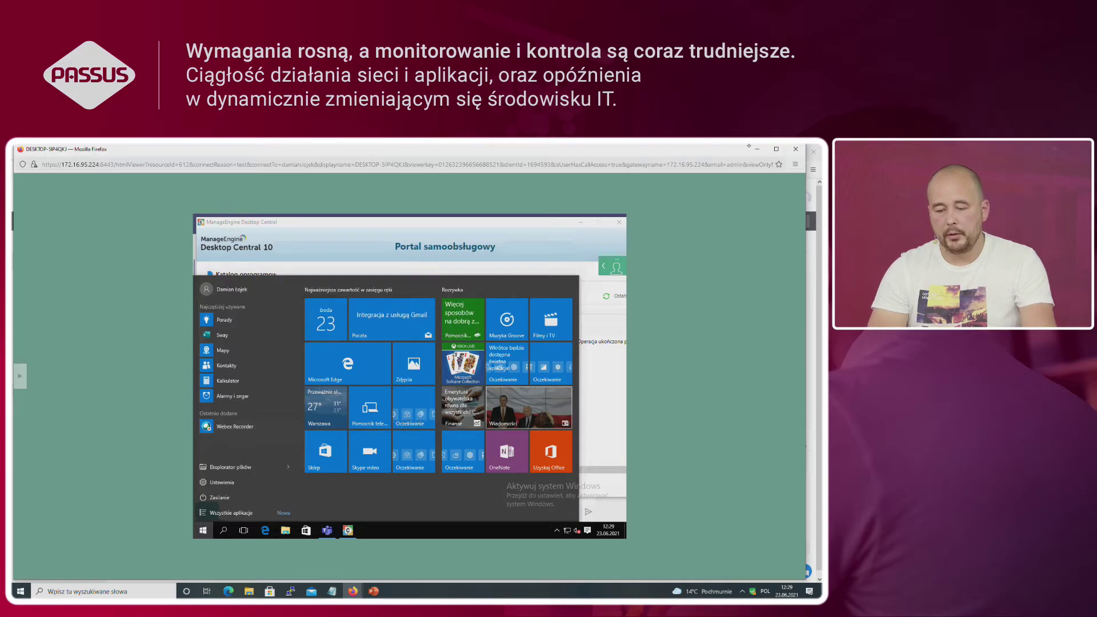
click(570, 232)
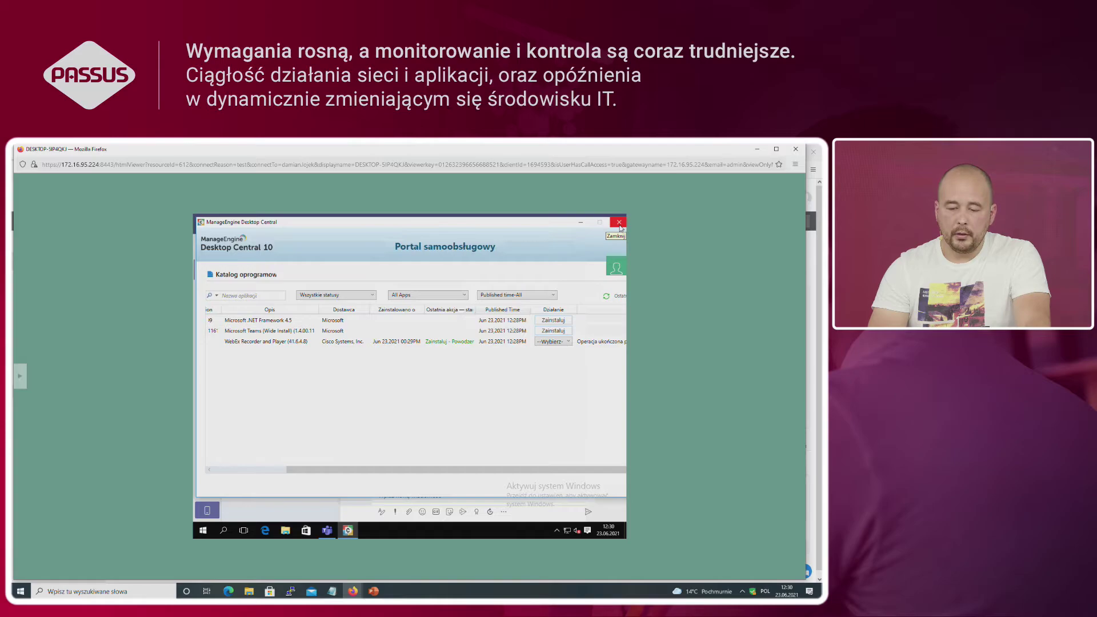
click(620, 224)
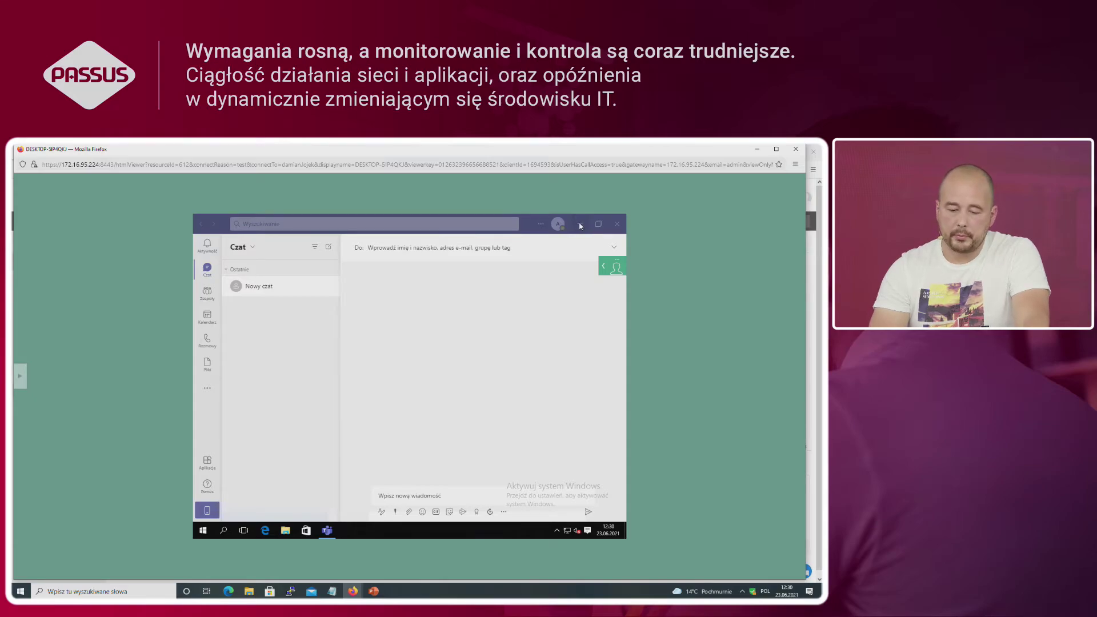
Step: Minimize Teams to reveal the desktop and briefly check the hidden tray icons
click(337, 530)
click(328, 530)
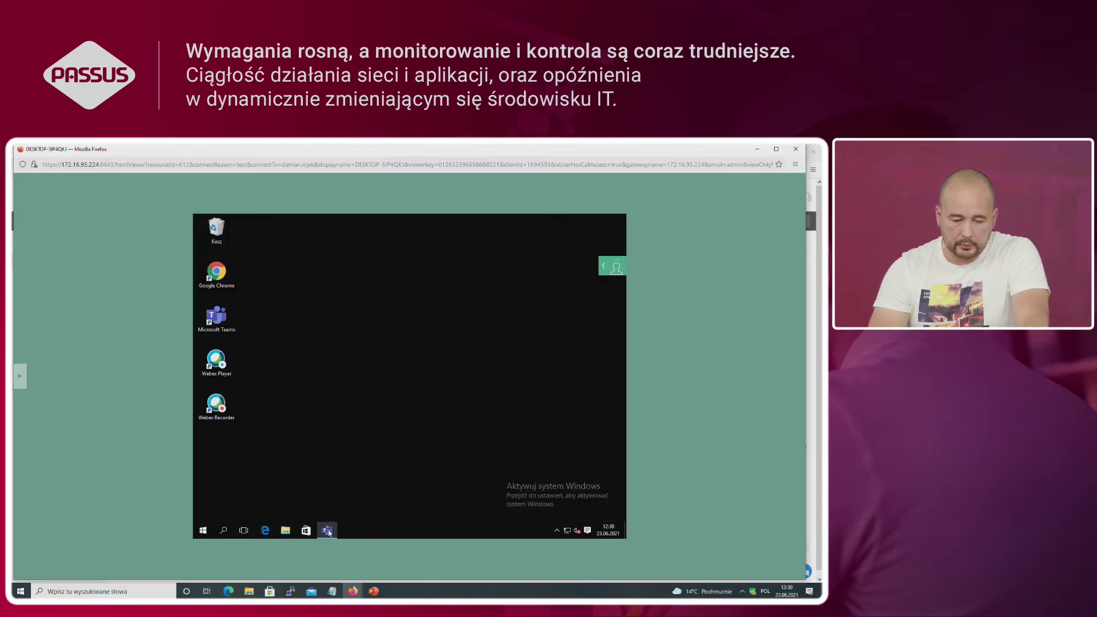
click(327, 530)
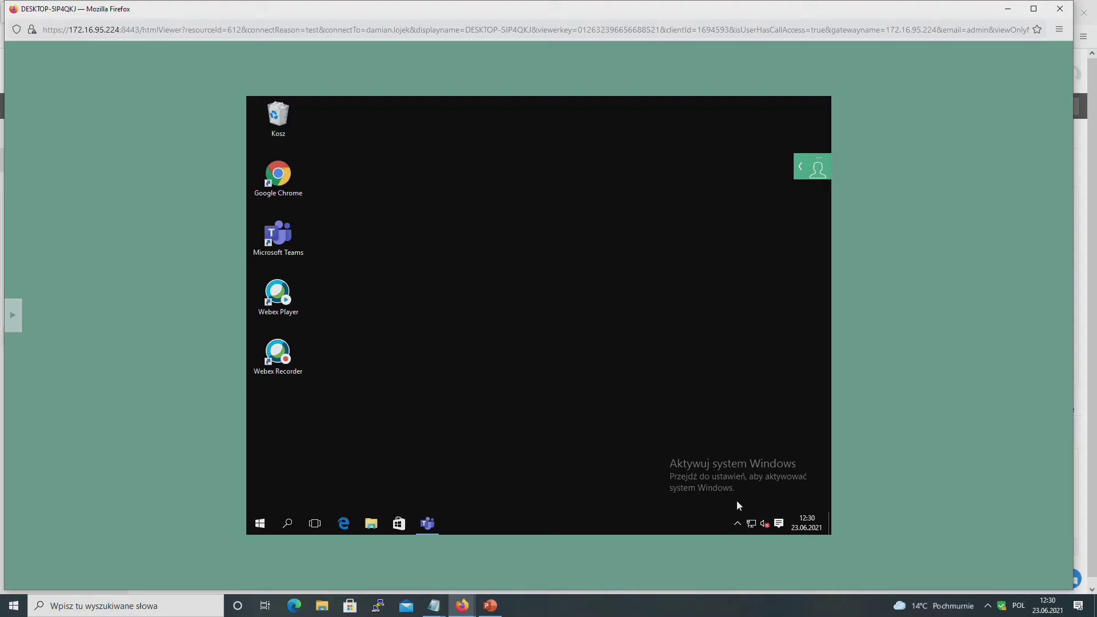
click(737, 524)
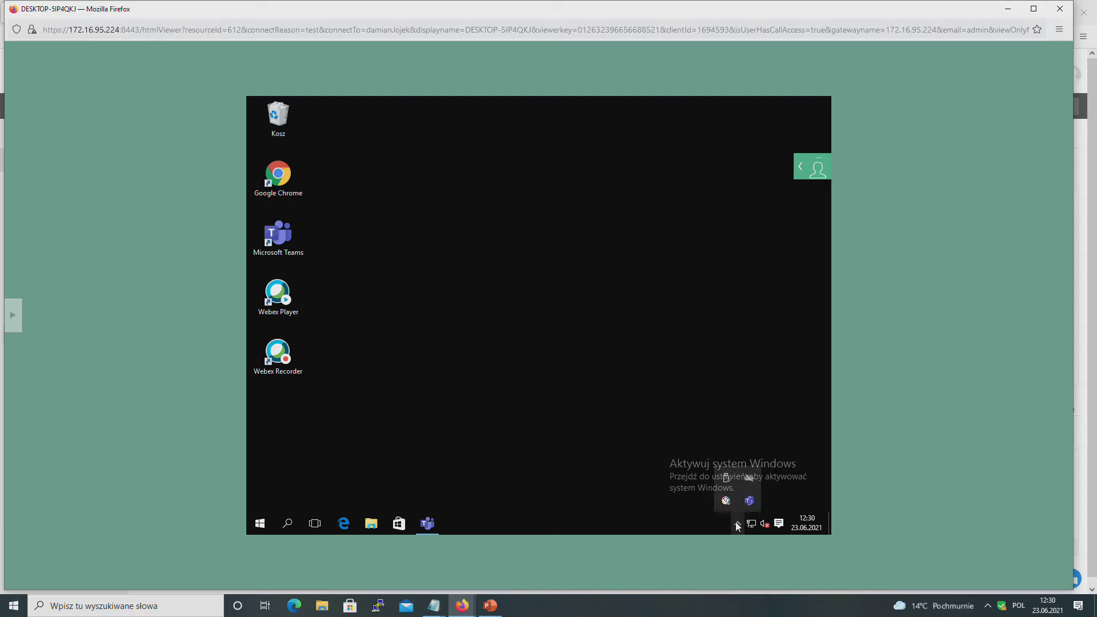
click(658, 440)
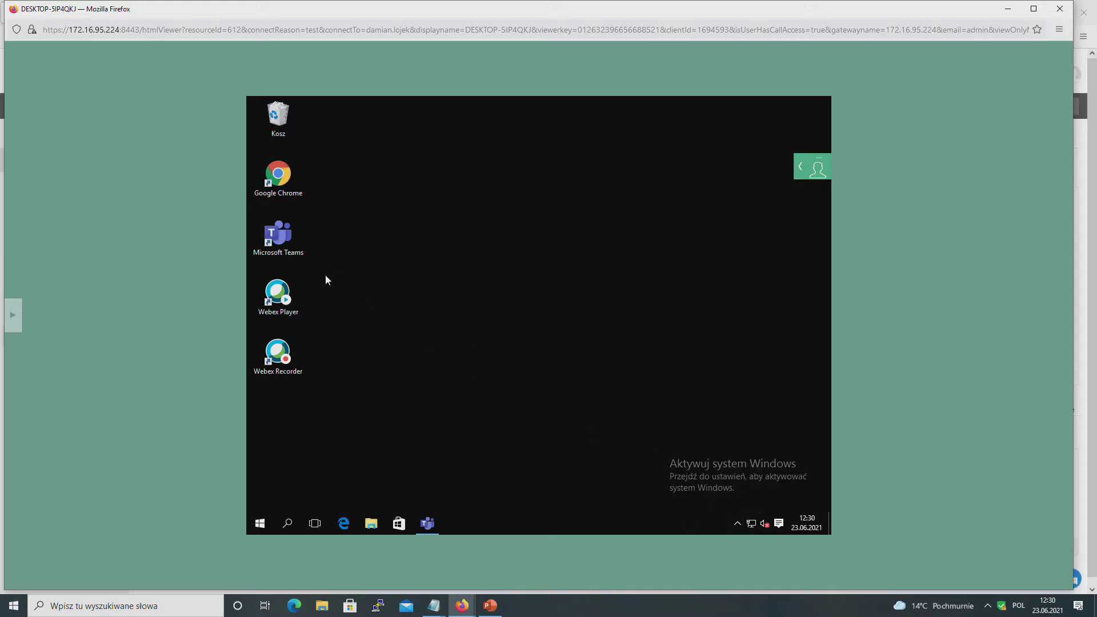
Step: Choose Zbierz pliki pomocy technicznej from the Teams tray icon's menu
click(432, 524)
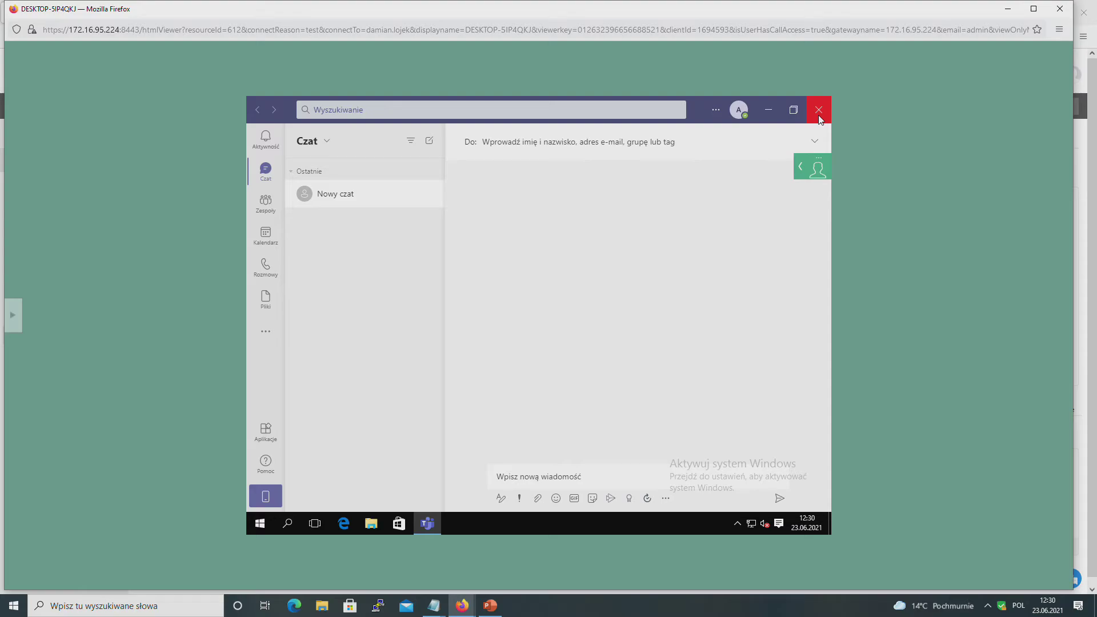
click(819, 111)
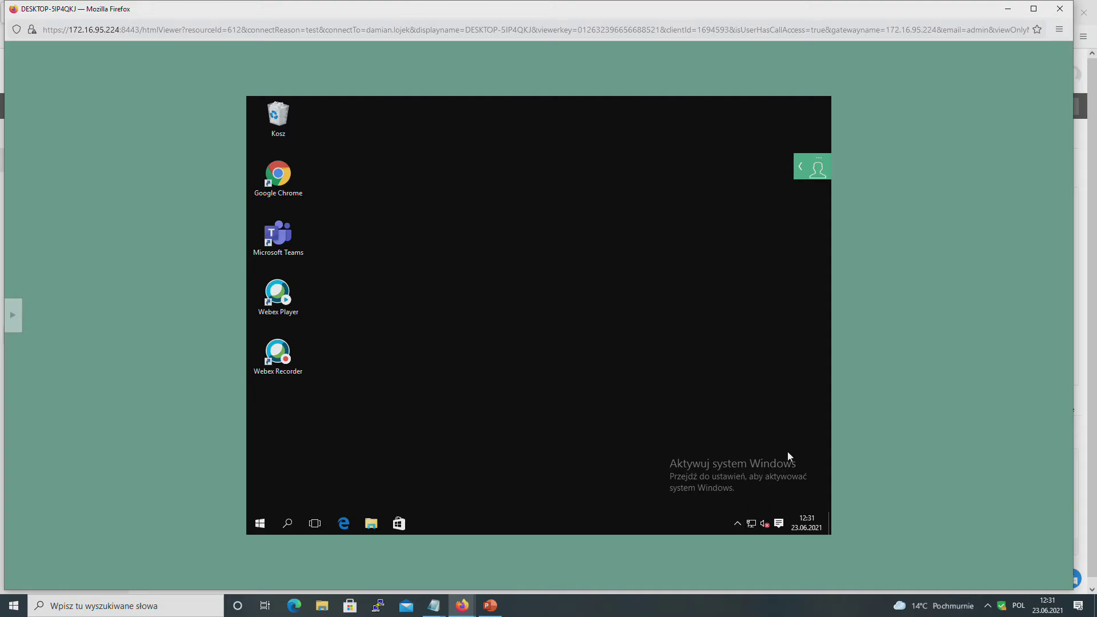
click(741, 527)
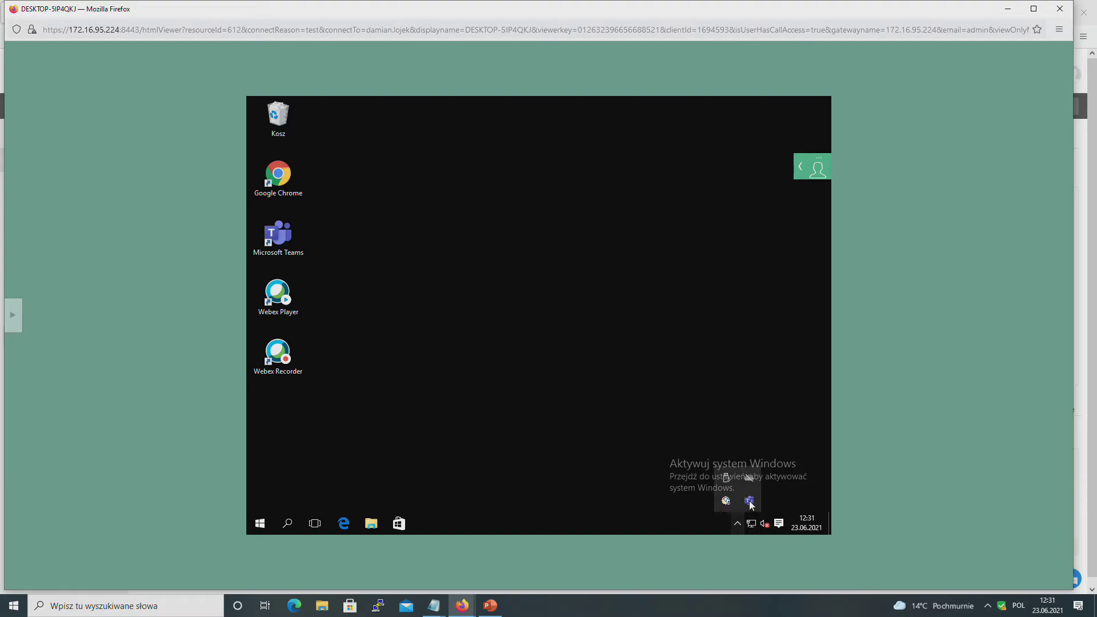
click(749, 500)
right_click(749, 501)
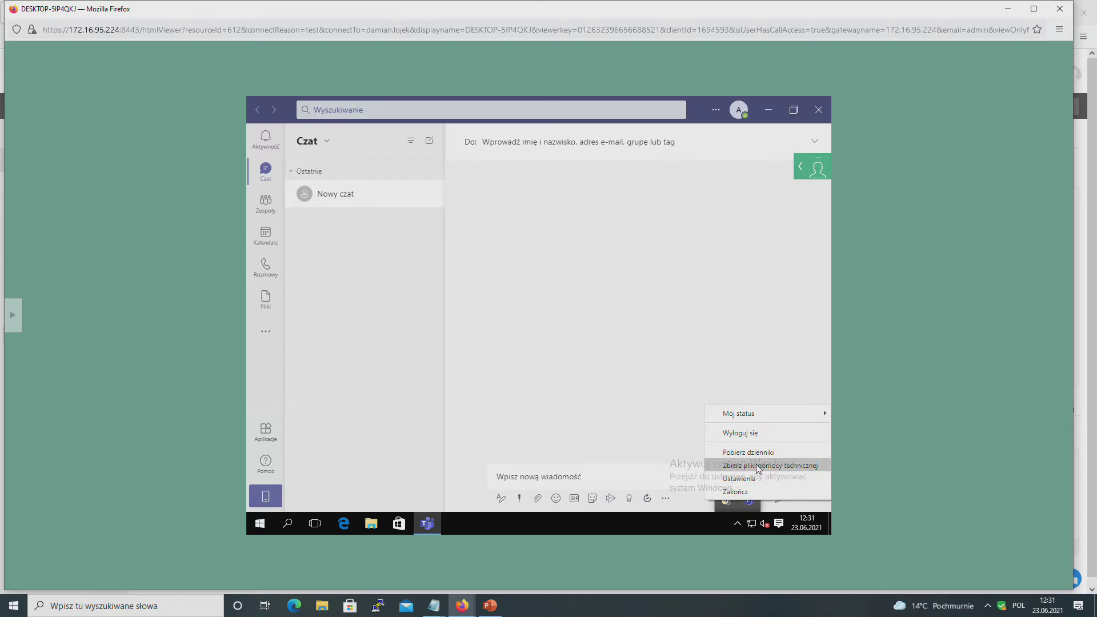
click(758, 466)
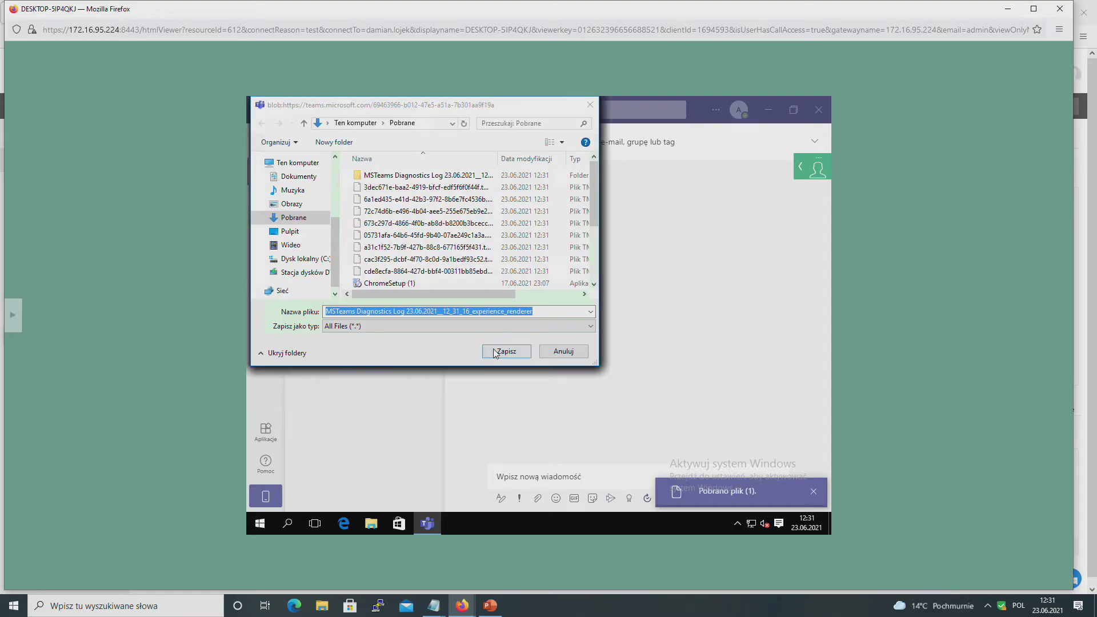
Step: Save the first Teams diagnostics log as 123teams in Pobrane
click(503, 351)
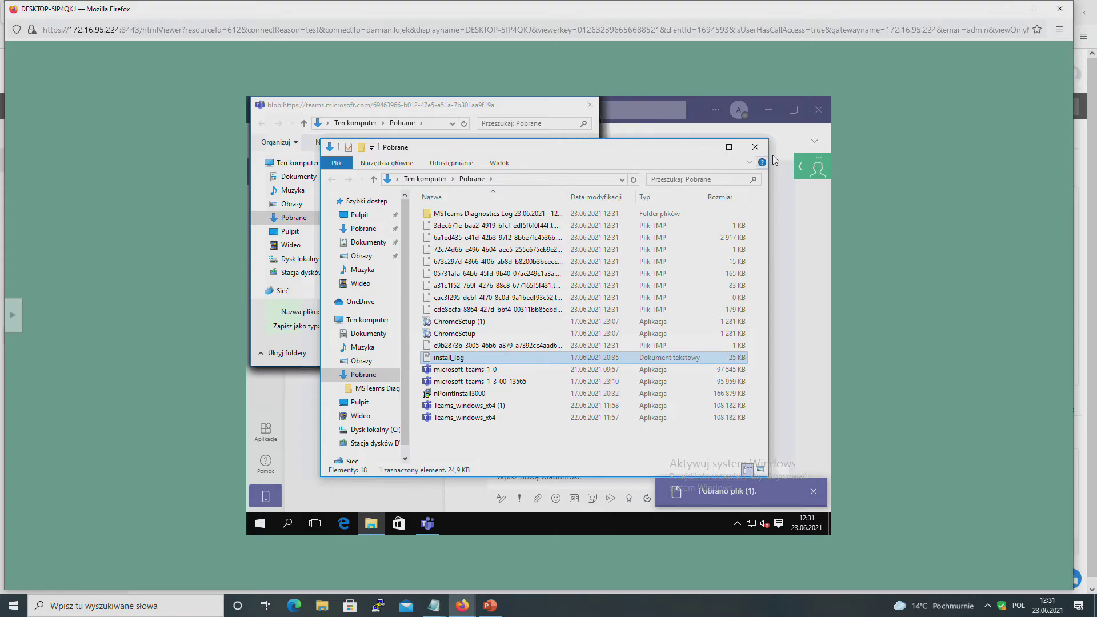
click(755, 147)
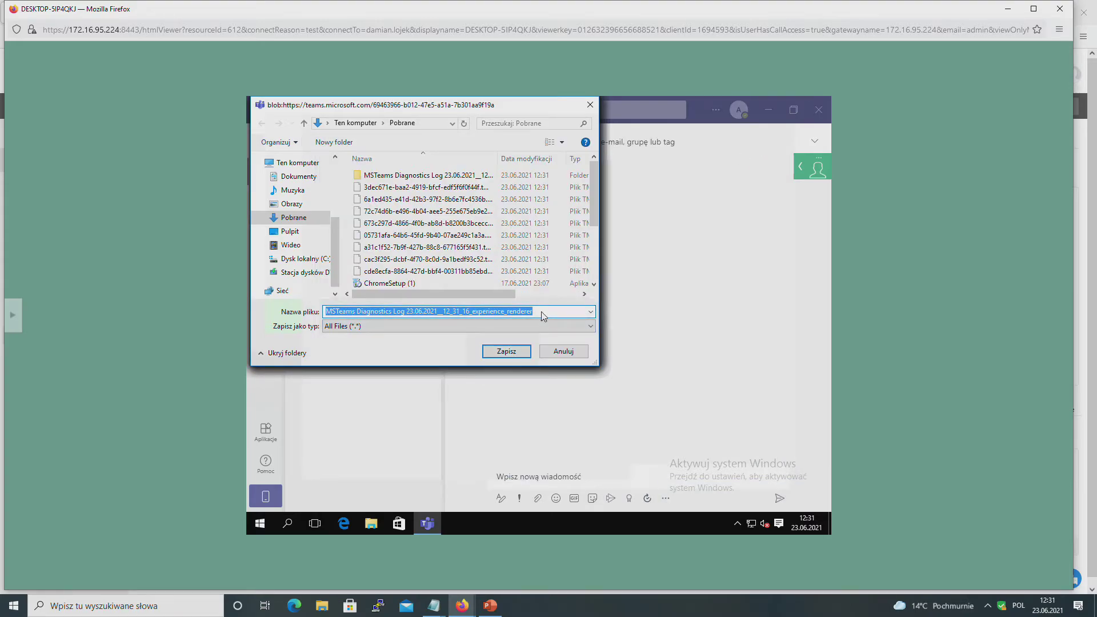
text(123teams)
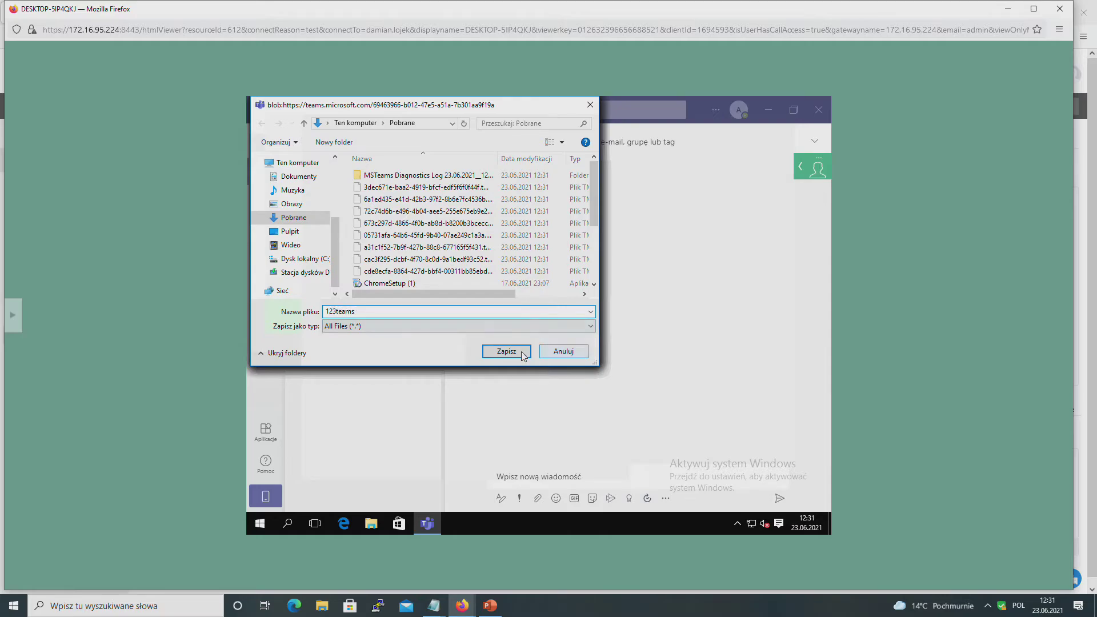
click(521, 352)
Step: Cancel the remaining Save prompts for the sync, chatListData and other logs
click(551, 353)
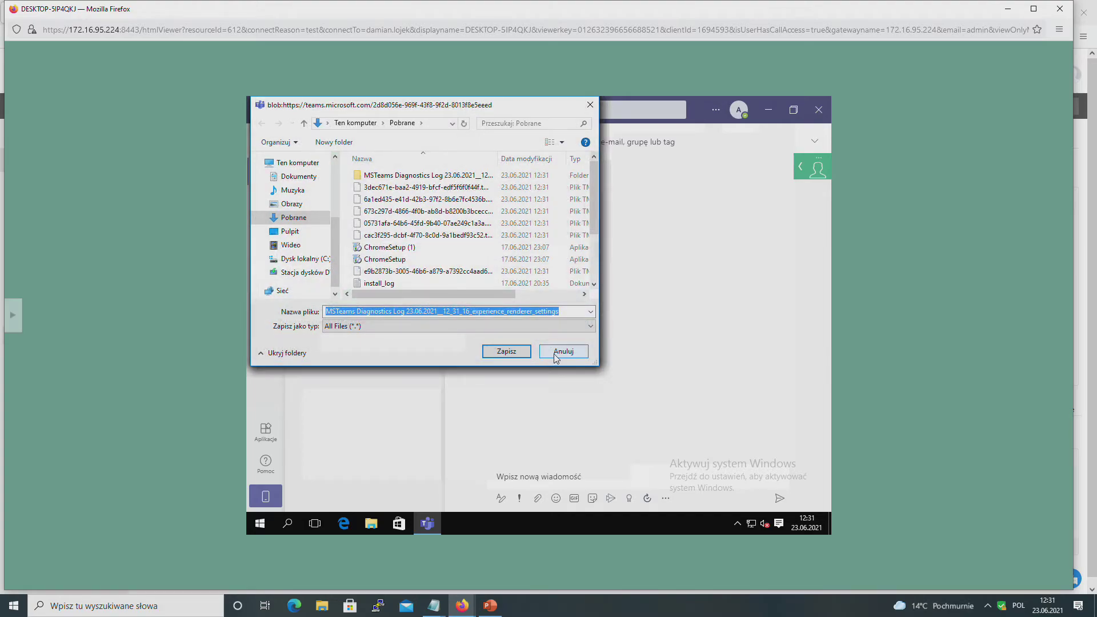
click(551, 354)
click(554, 353)
click(565, 350)
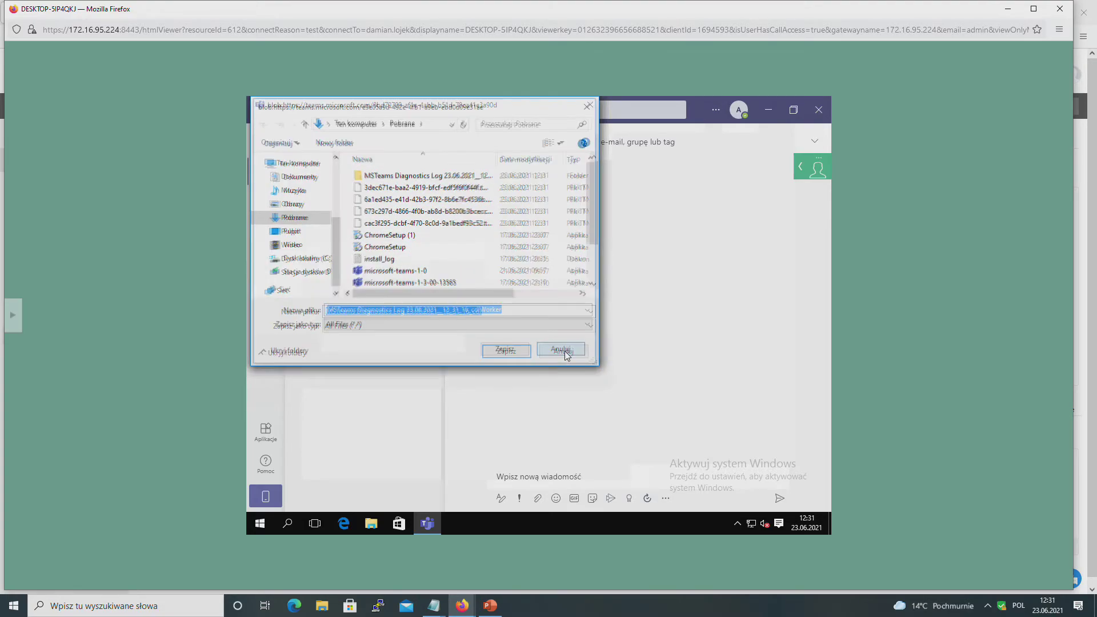
click(564, 351)
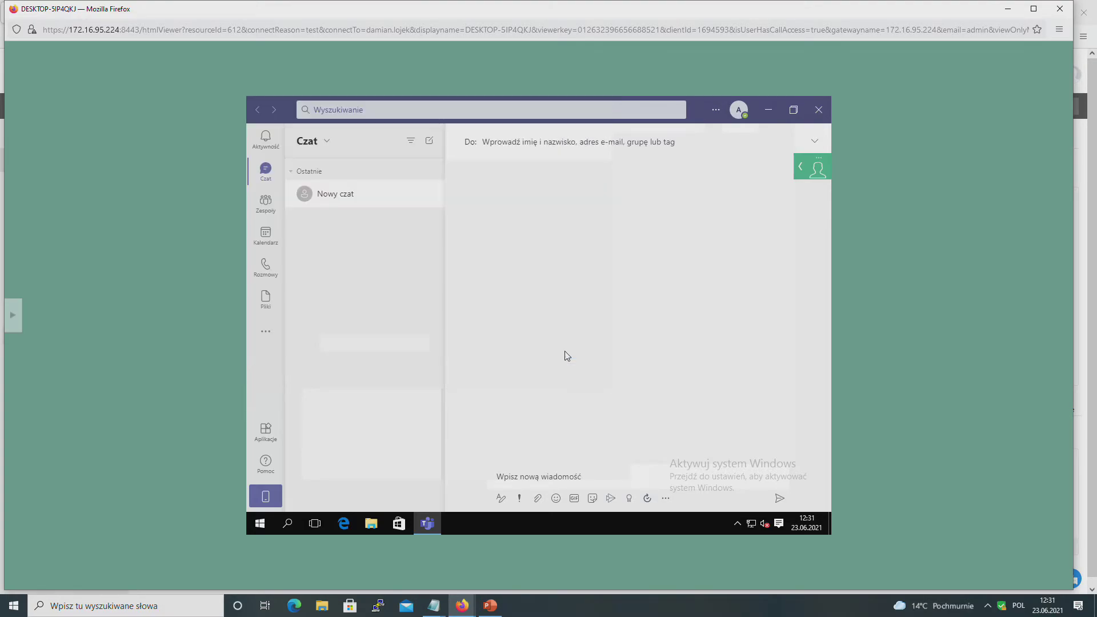
Step: Check the saved 123teams file in Explorer's Pobrane folder, then close the folder
click(372, 526)
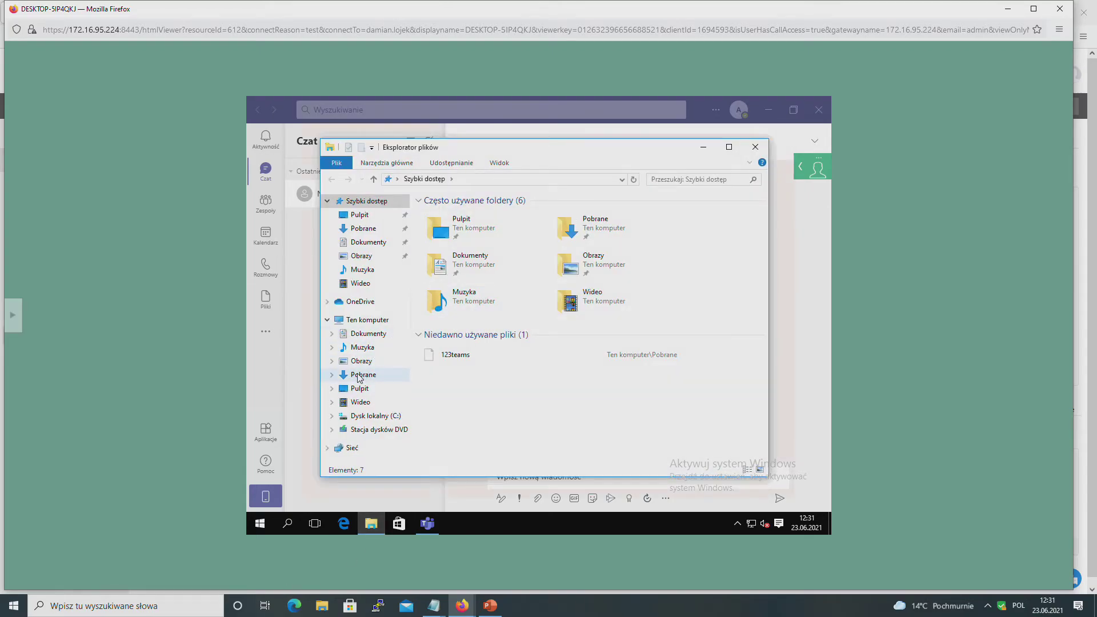
click(359, 375)
click(451, 227)
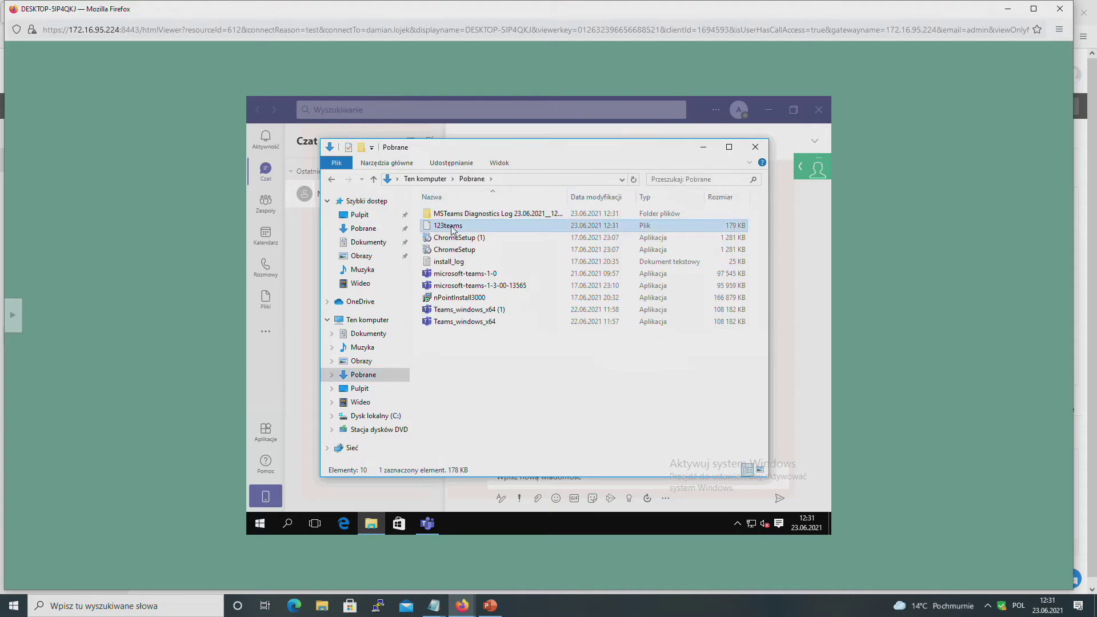
right_click(452, 228)
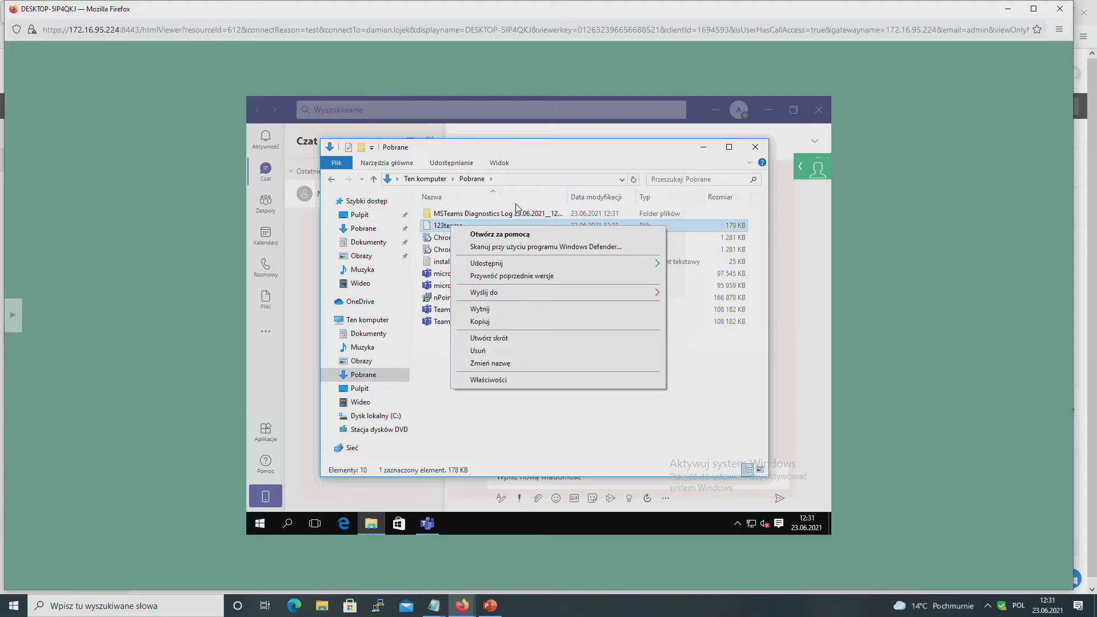
click(765, 285)
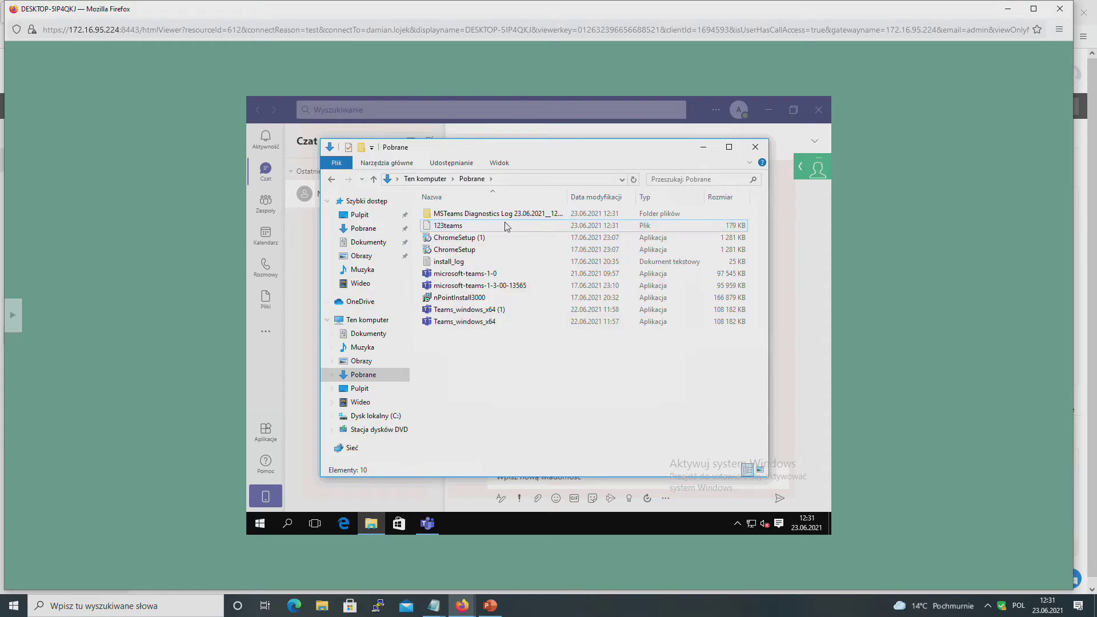
click(755, 147)
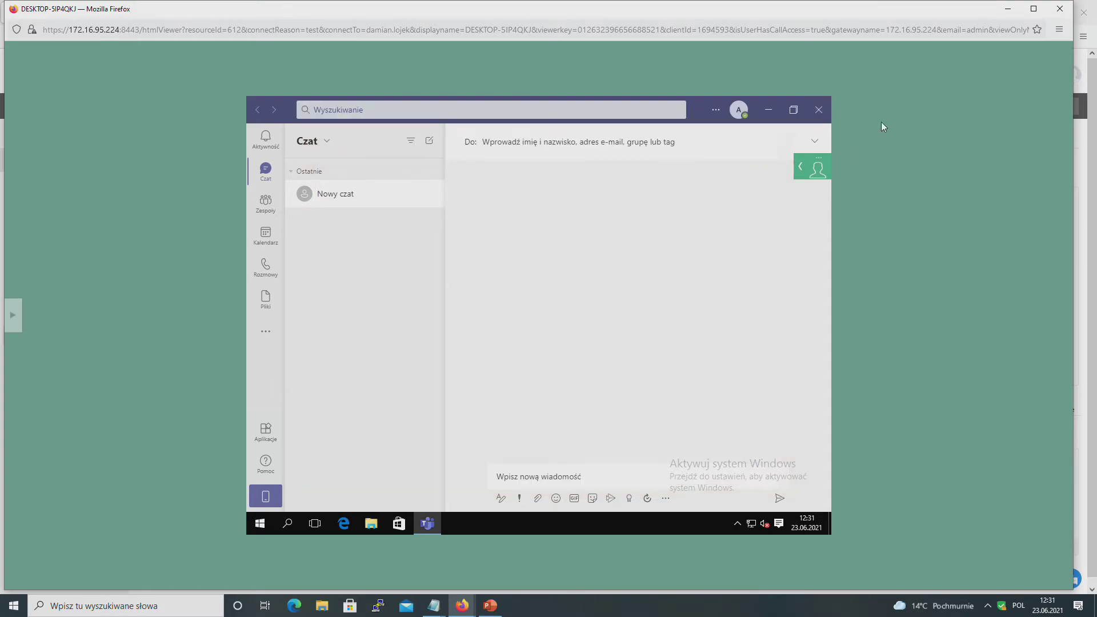
Step: End the remote session and open System Manager's management tools for DESKTOP-5IP4QKJ
click(1059, 8)
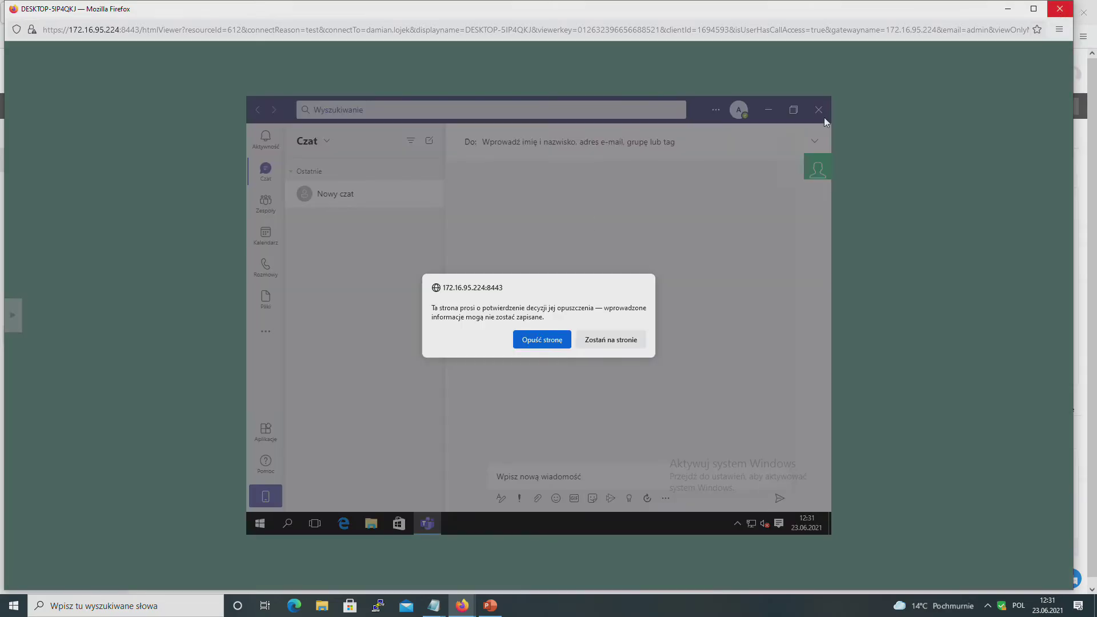
click(517, 337)
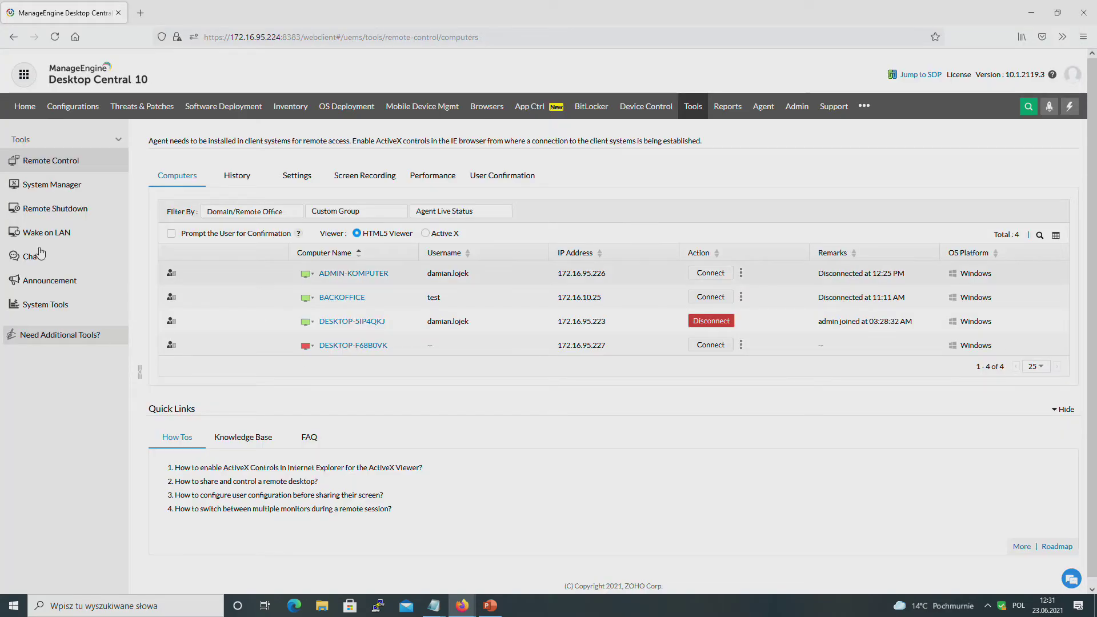
click(38, 190)
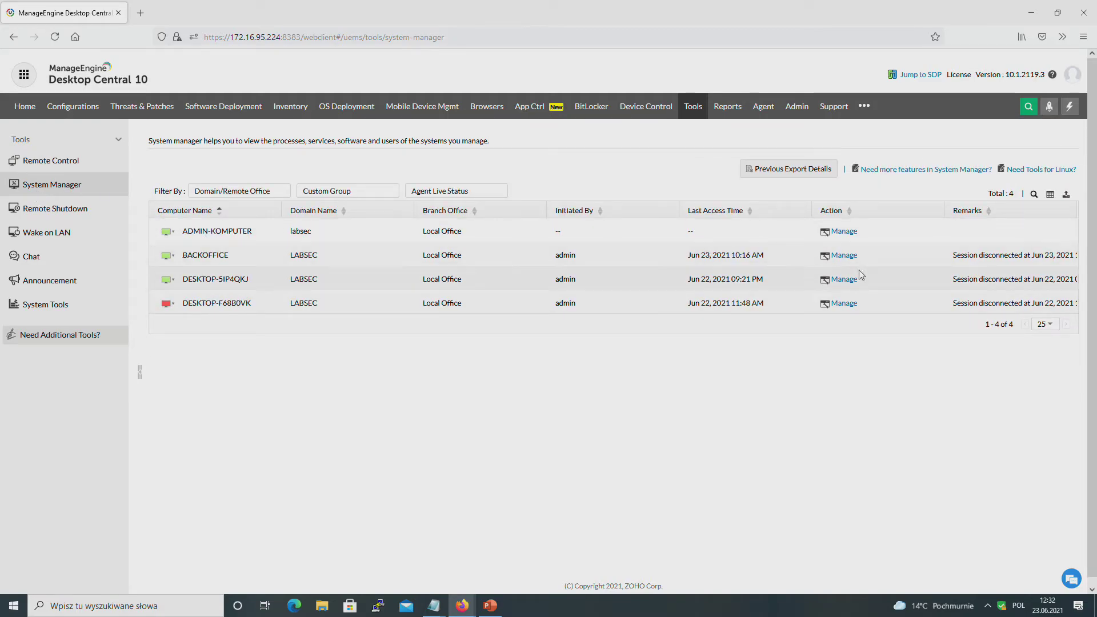
click(839, 281)
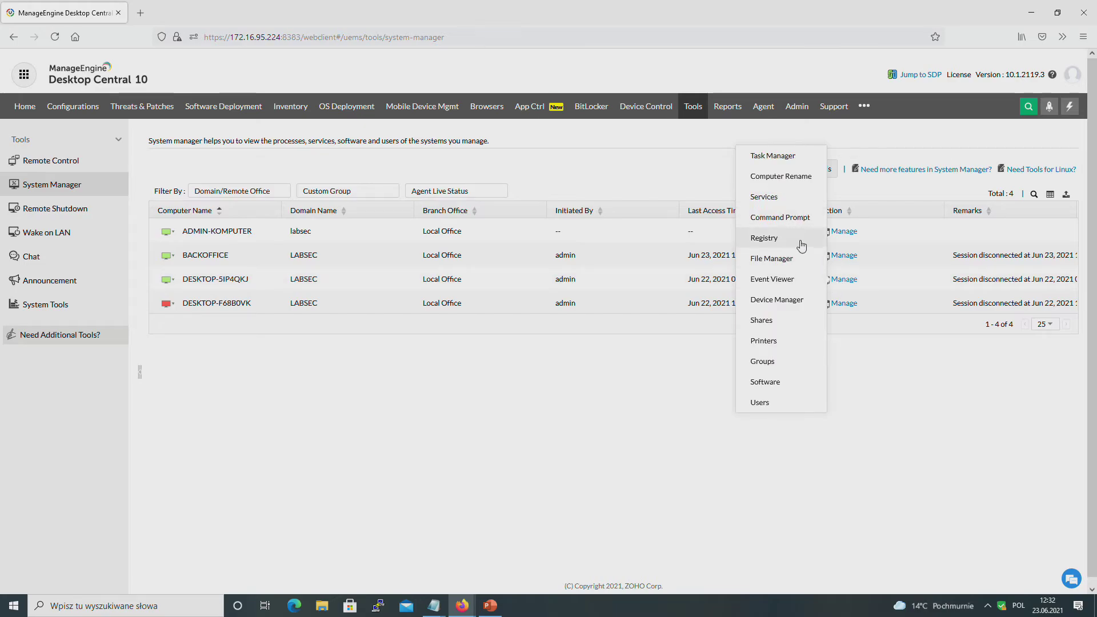
Step: Launch the remote File Manager for DESKTOP-5IP4QKJ and return to its loading page
click(791, 258)
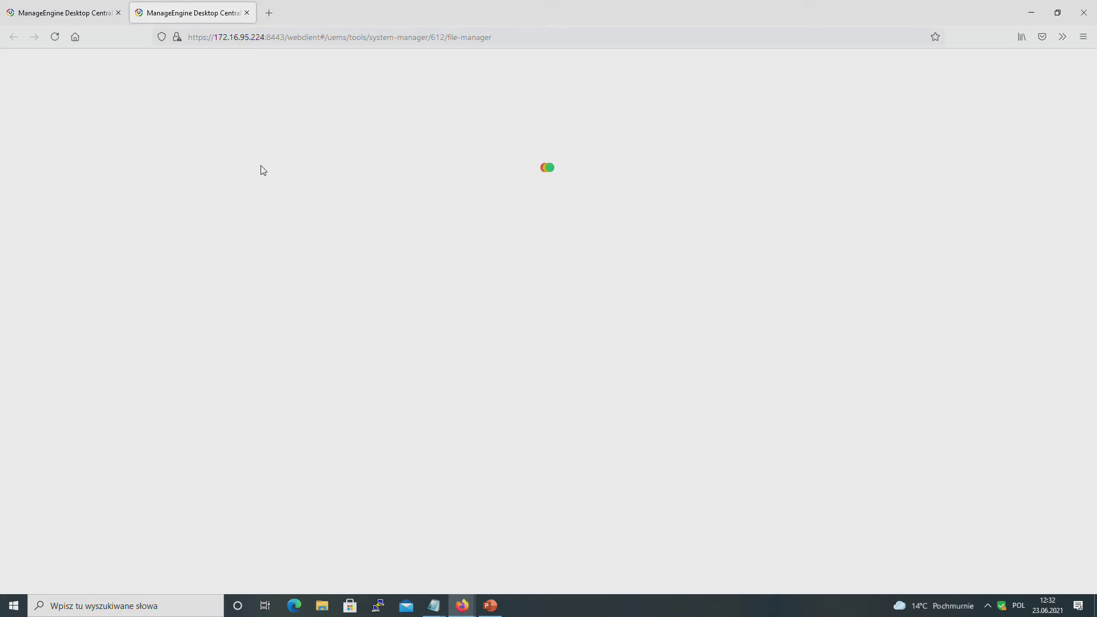
click(81, 21)
click(136, 18)
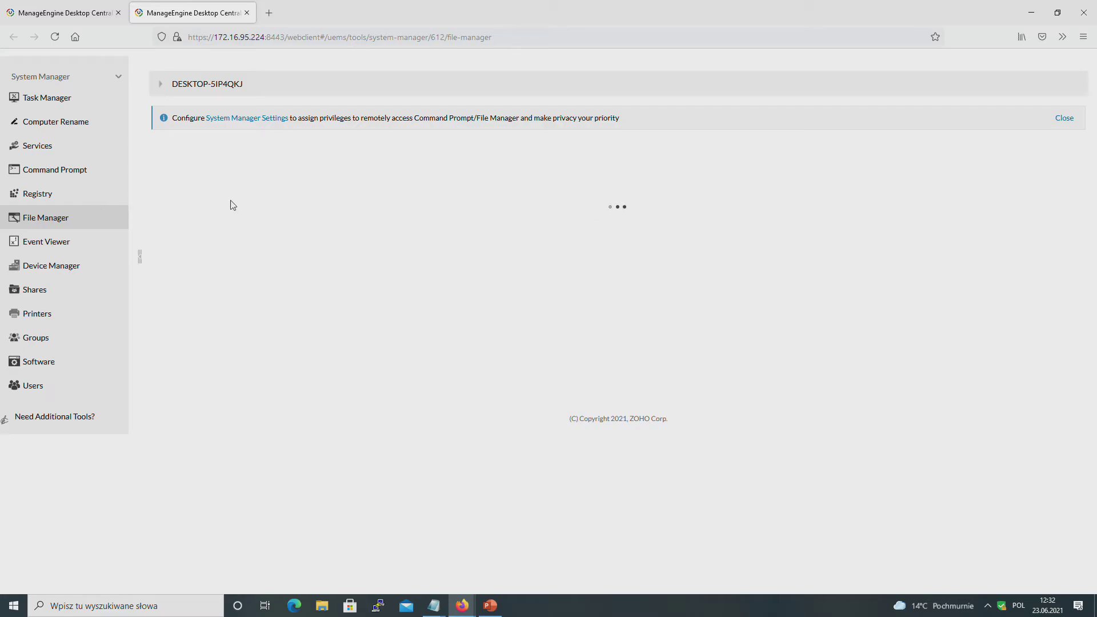
Step: Browse the remote C: drive to Users > the user's folder > Downloads, listing its 11 files
click(32, 194)
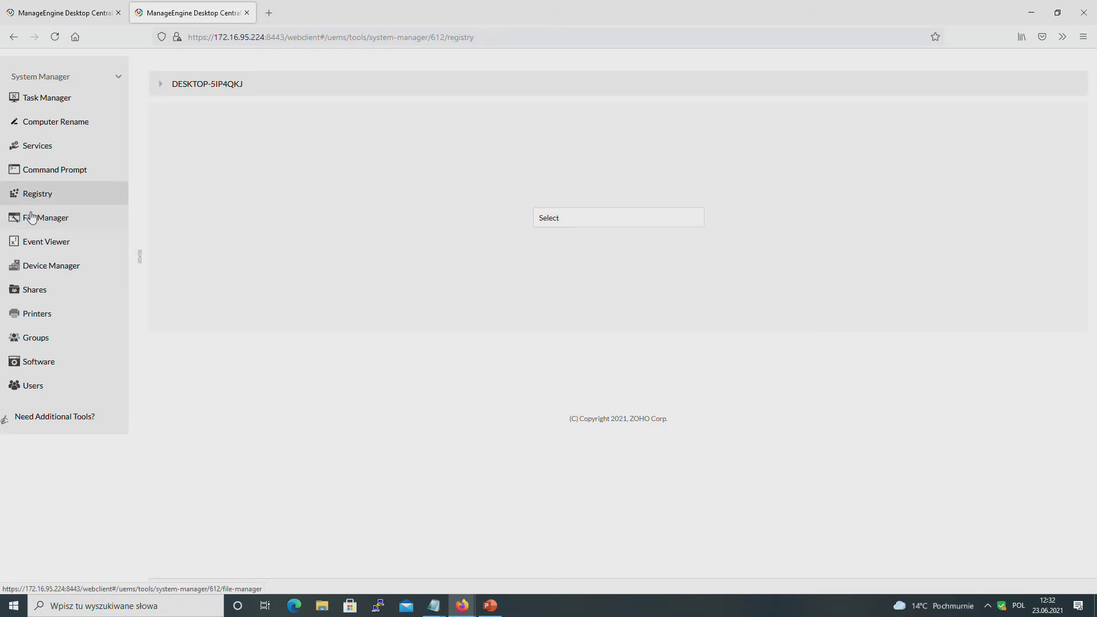
click(31, 217)
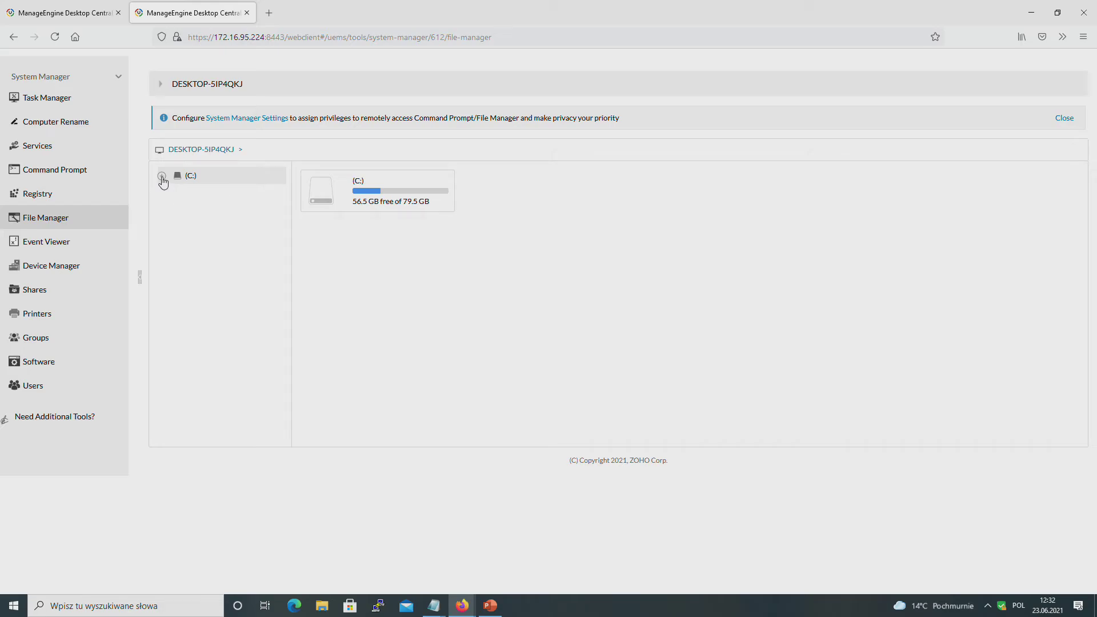
click(163, 176)
click(177, 347)
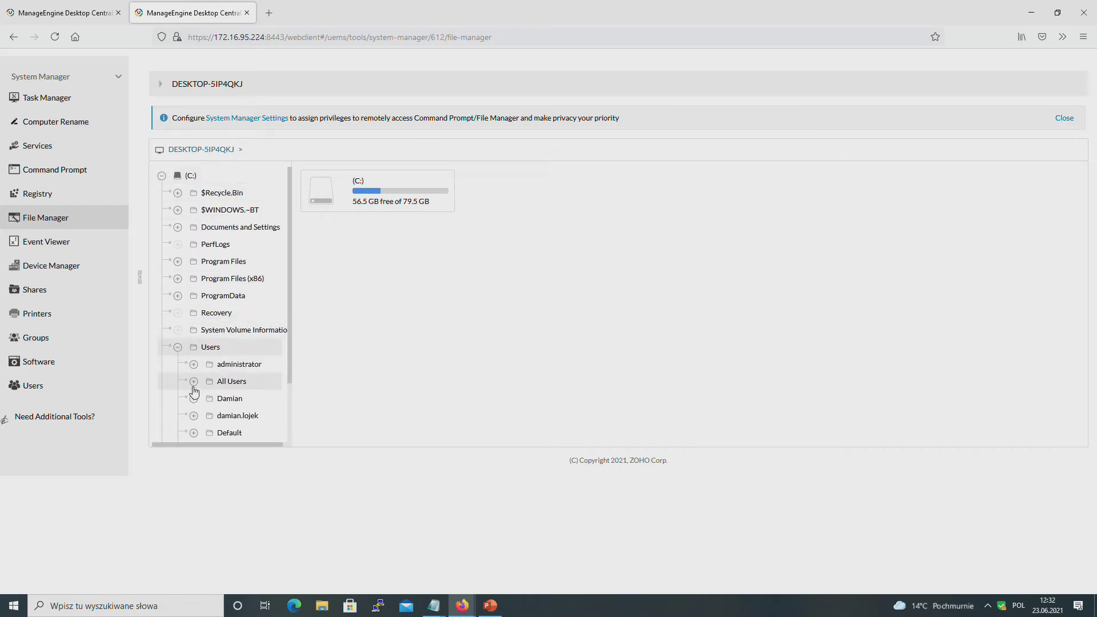
scroll(195, 391, down, 2)
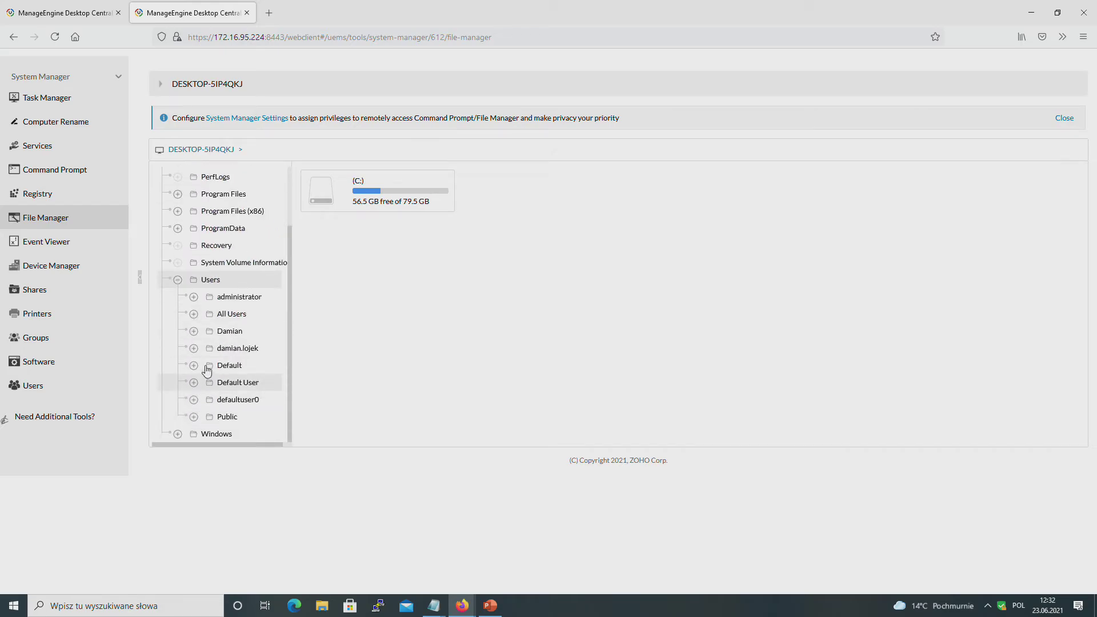
click(193, 348)
scroll(227, 386, down, 4)
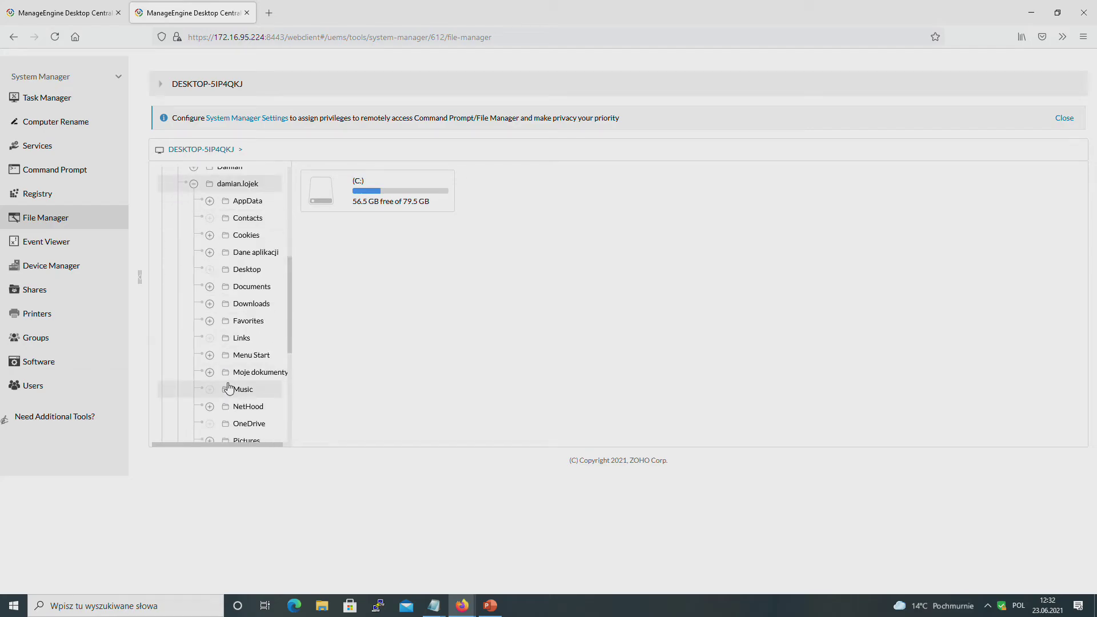
click(210, 304)
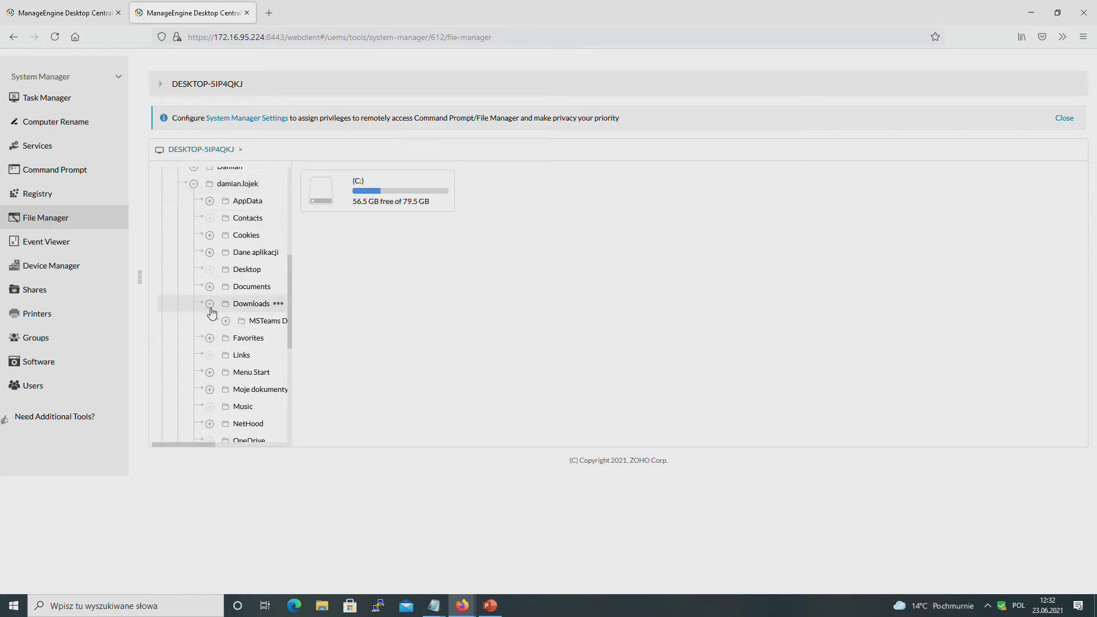
click(240, 308)
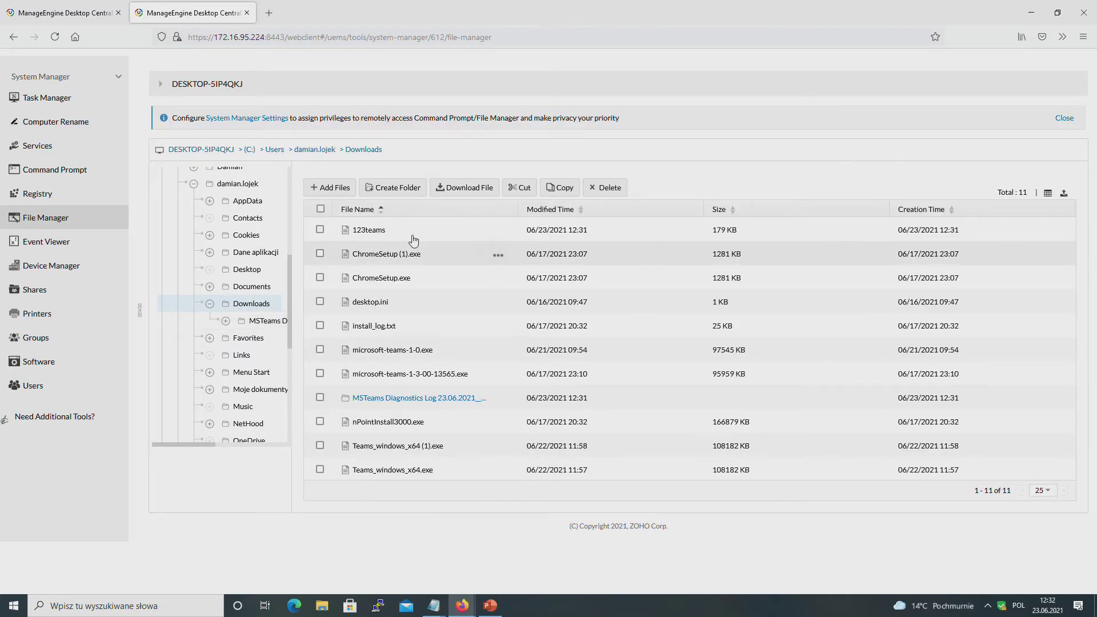
Step: Download the 123teams file (179 KB) from Downloads to this computer
click(320, 229)
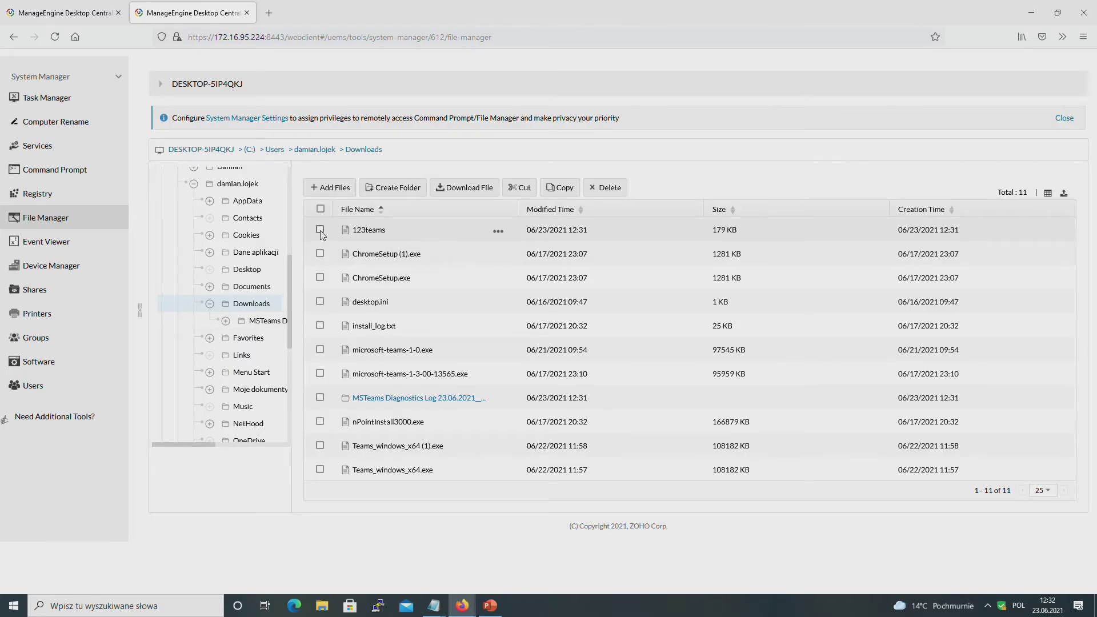
click(470, 189)
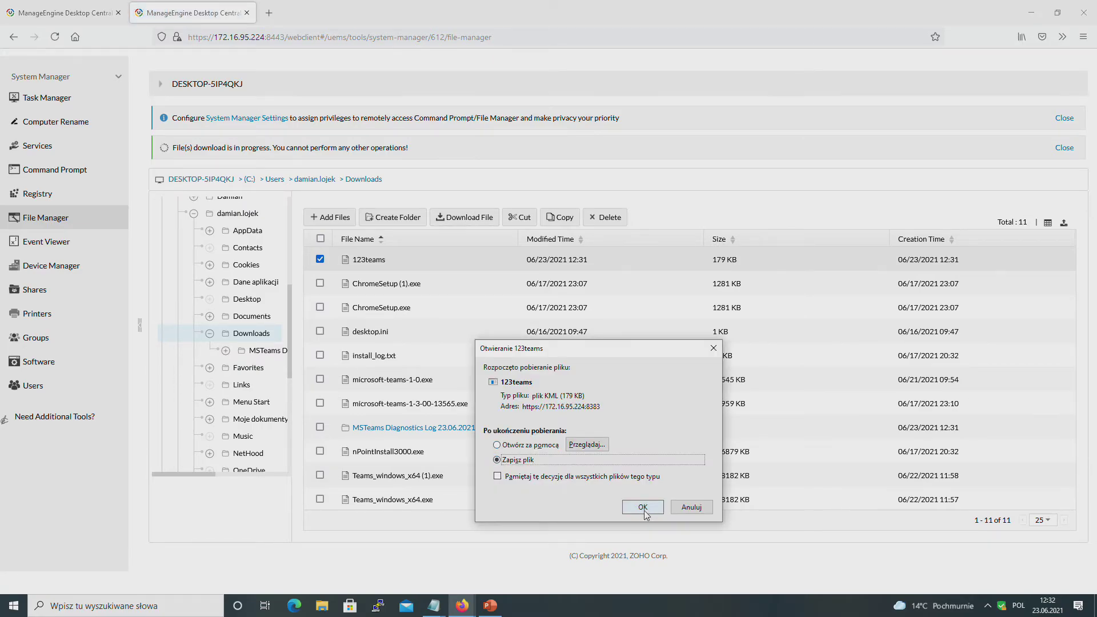
click(643, 507)
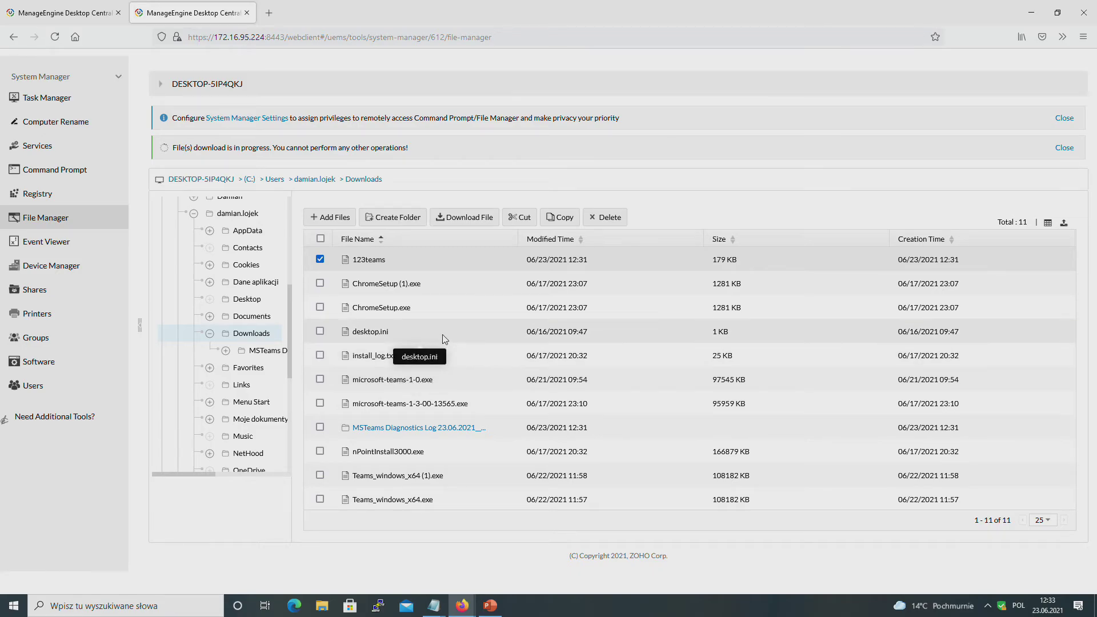
drag(395, 353, 172, 118)
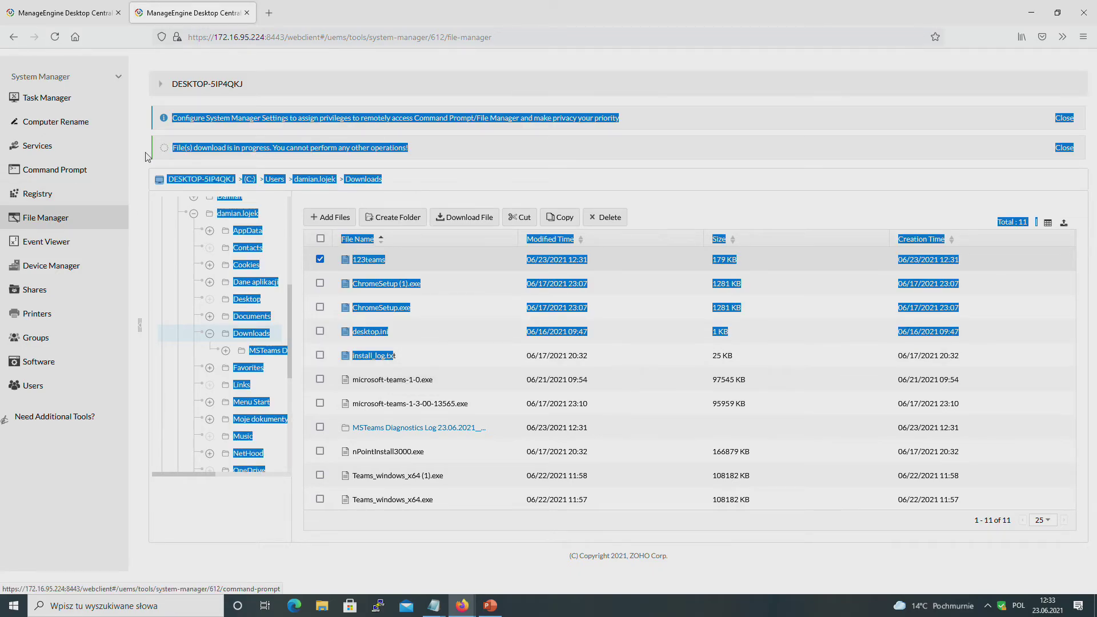
Step: Open the remote Command Prompt, then view DESKTOP-5IP4QKJ's 69 processes in Task Manager
click(63, 174)
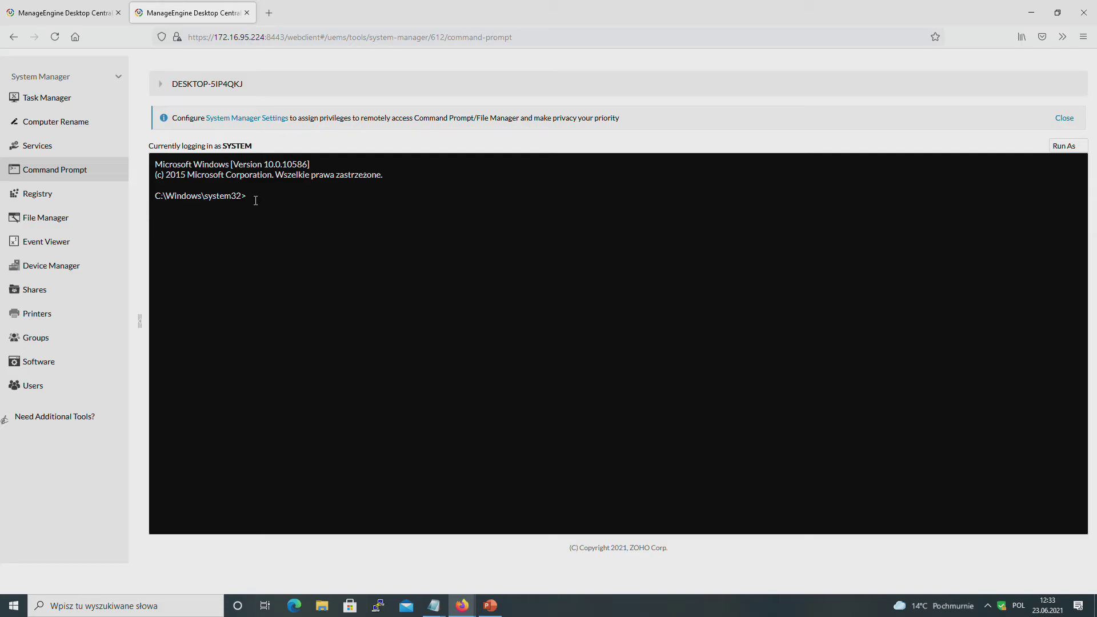
click(44, 100)
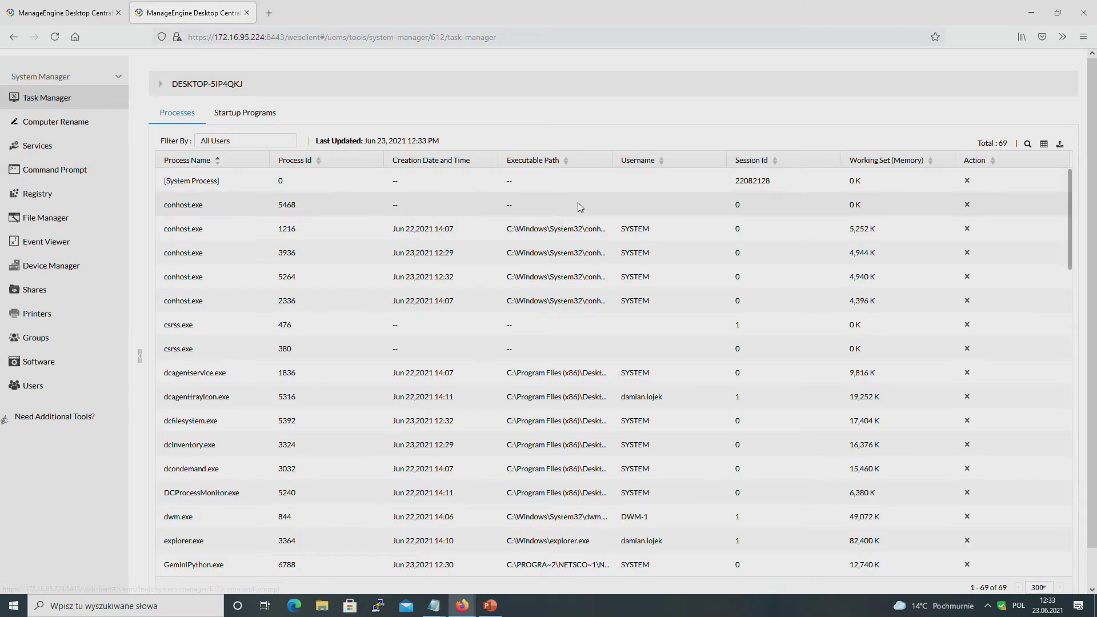
Step: Close the remote-session browser tab to get back to the four-computer System Manager list
click(247, 15)
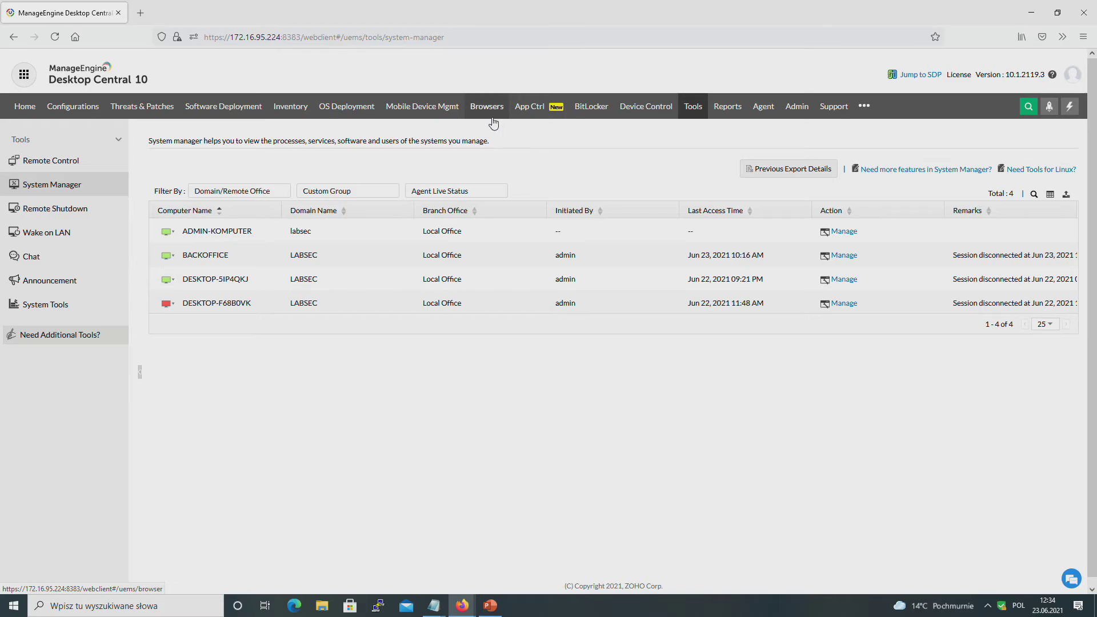
Step: Open BACKOFFICE's details from the Inventory computers list
click(297, 116)
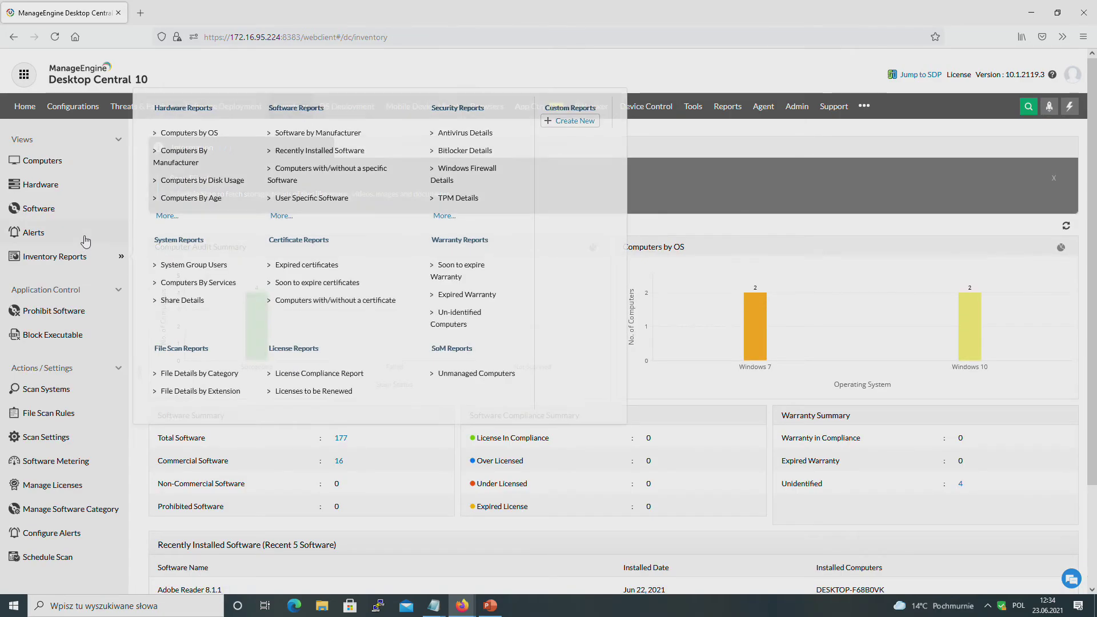
click(30, 166)
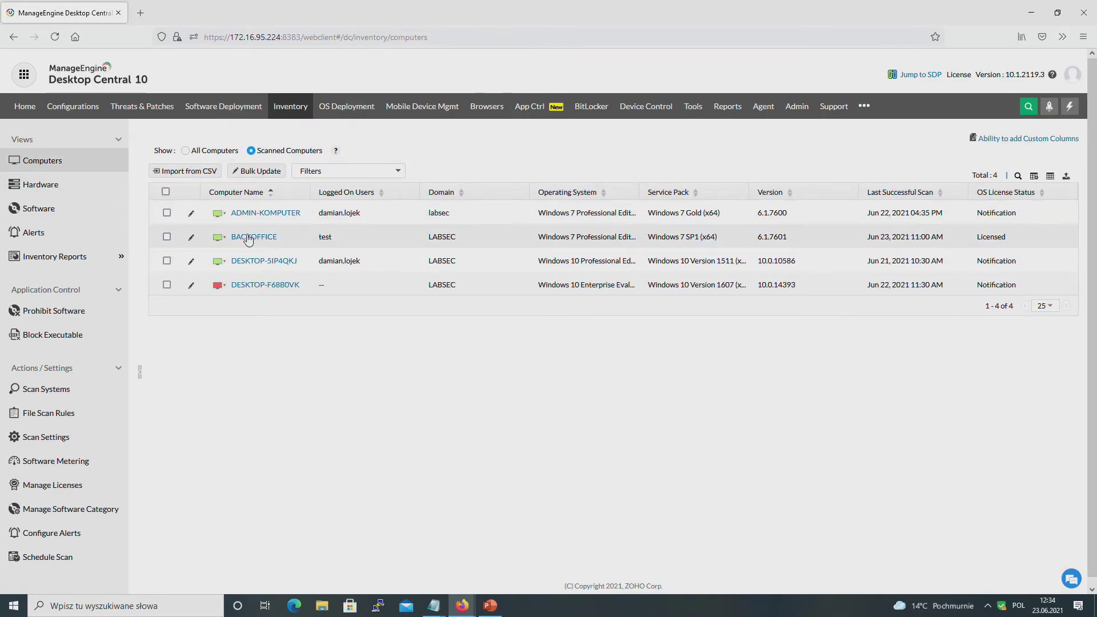
click(249, 239)
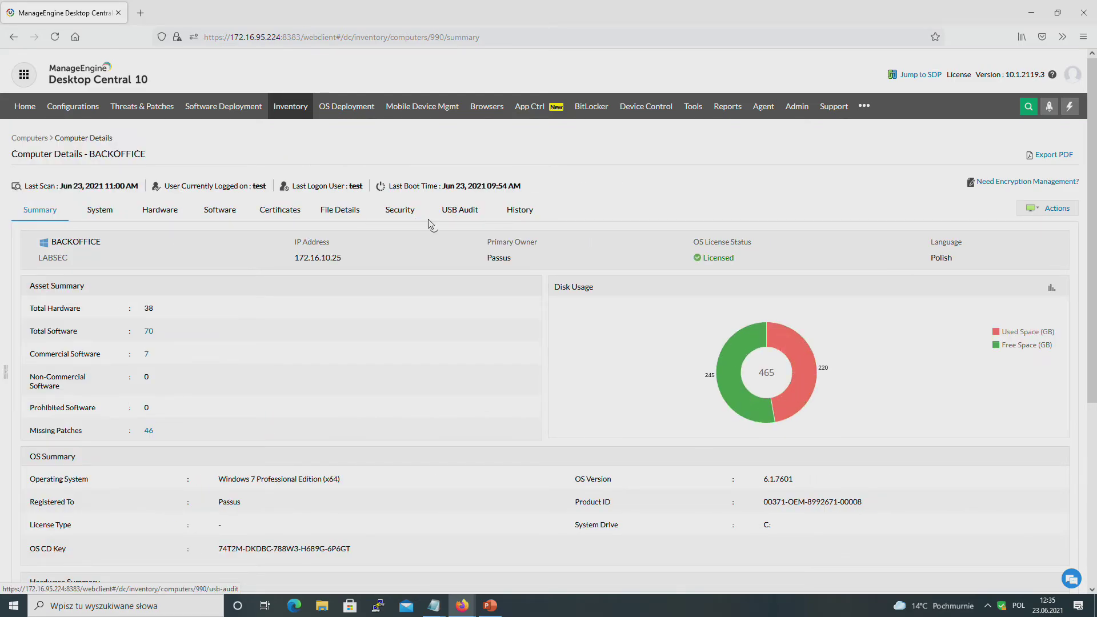
Step: Review BACKOFFICE's BitLocker, firewall, missing patches and antivirus status, then its Certificates
click(397, 216)
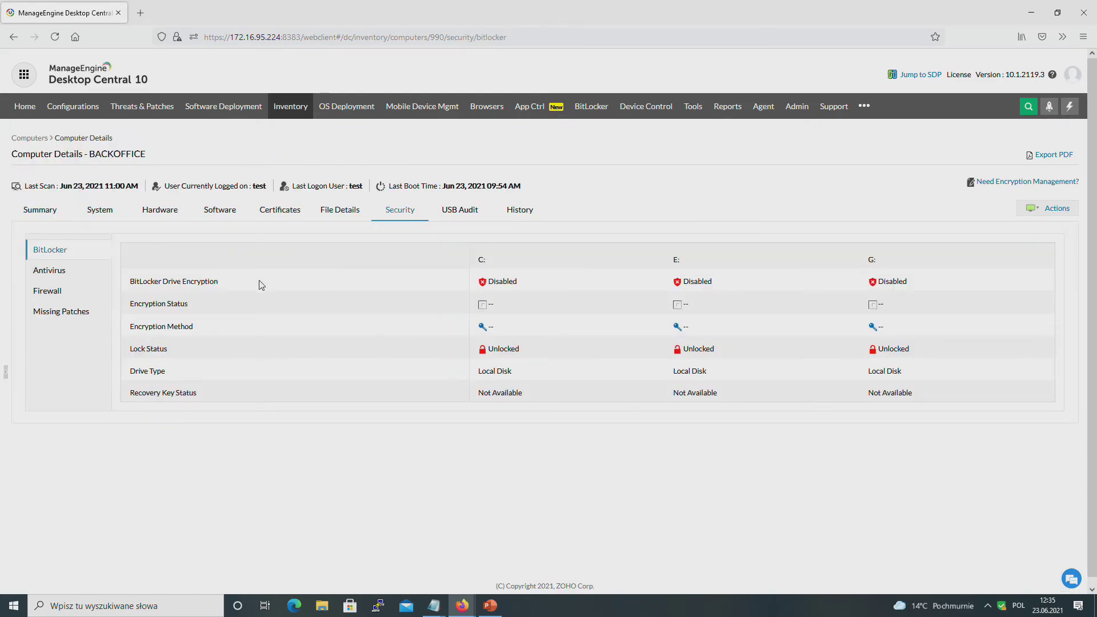
click(52, 298)
click(45, 315)
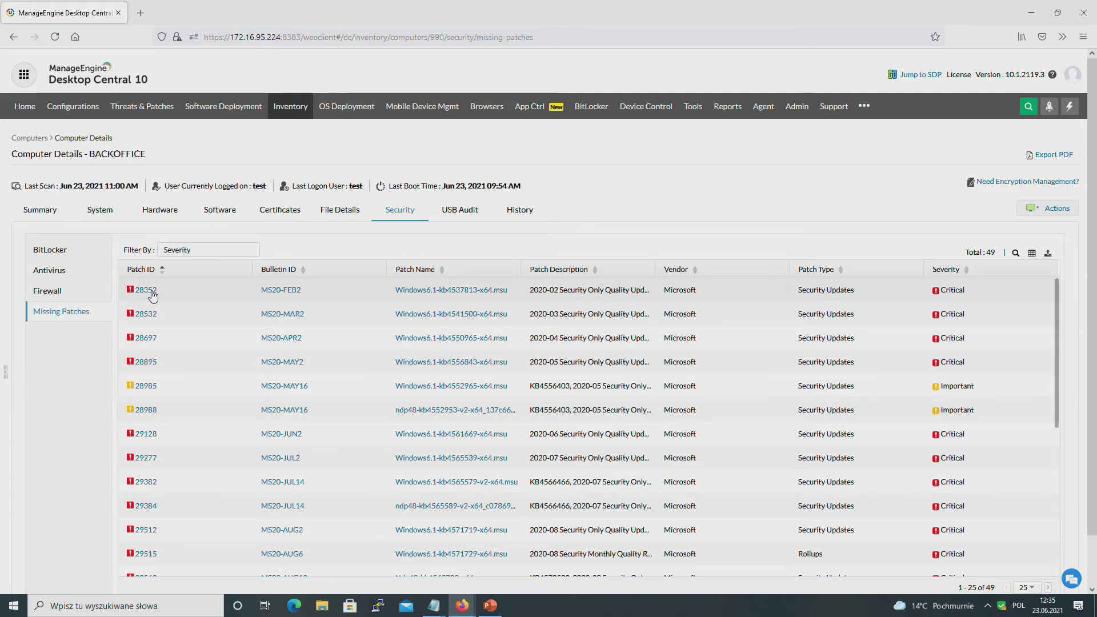
click(57, 276)
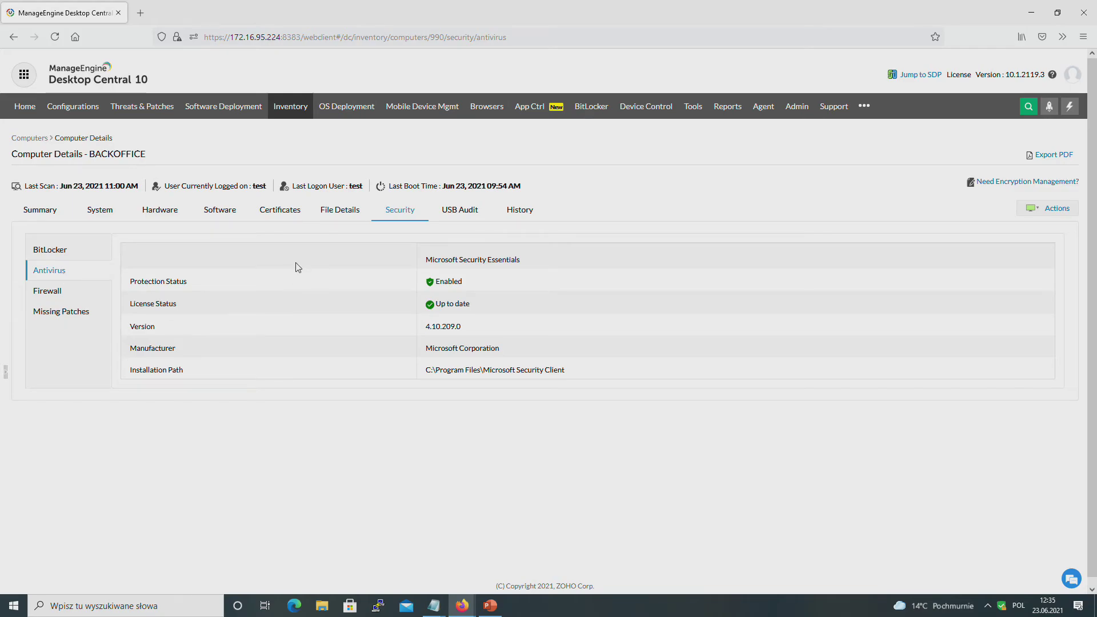
click(279, 221)
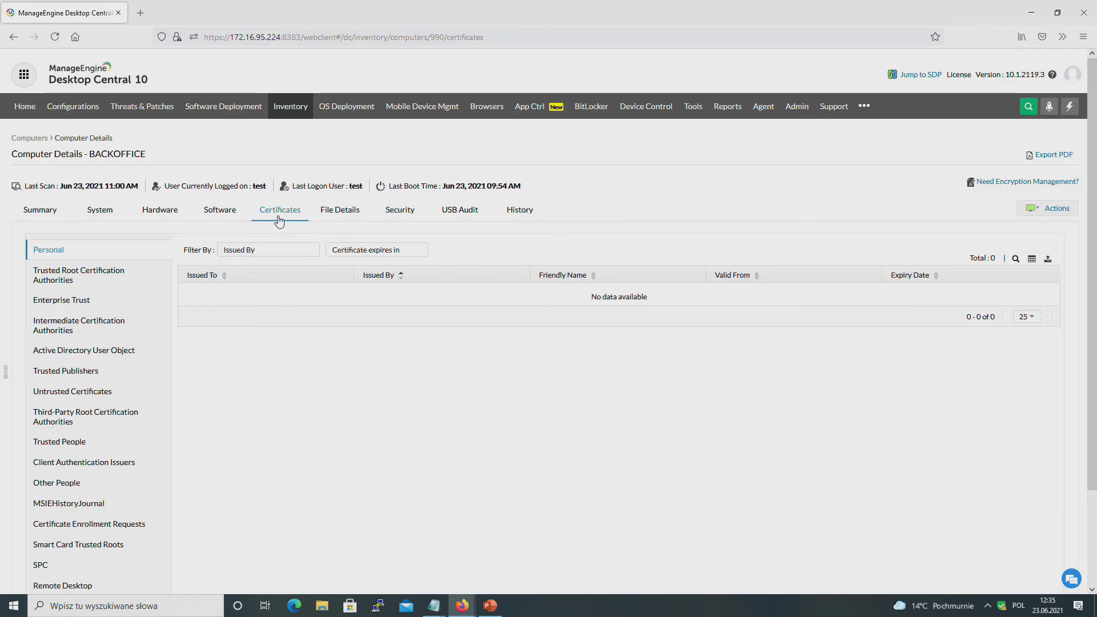
Step: List BACKOFFICE's 118 Trusted Root Certification Authorities certificates with issuers and expiry dates
click(69, 281)
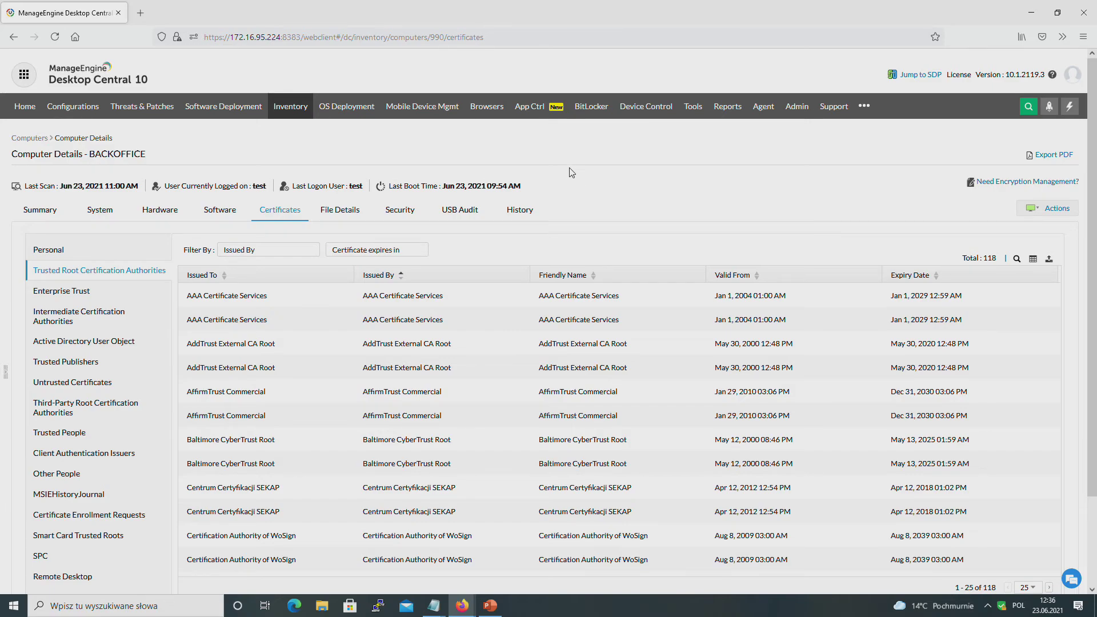
Step: Return to the System Manager computer list through the Tools overview
click(693, 111)
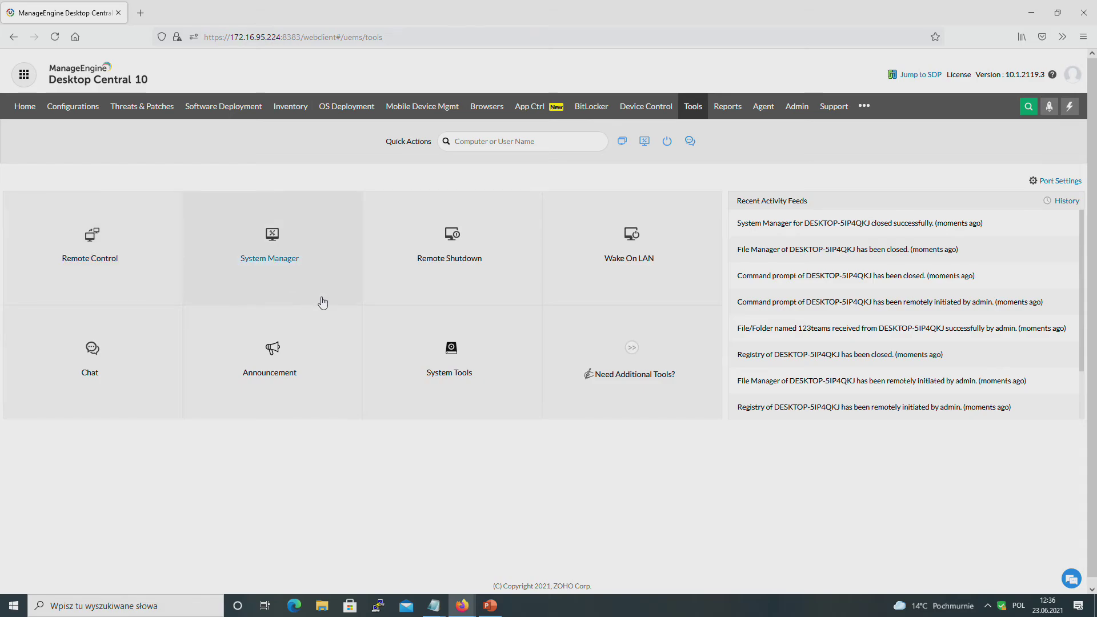
click(266, 256)
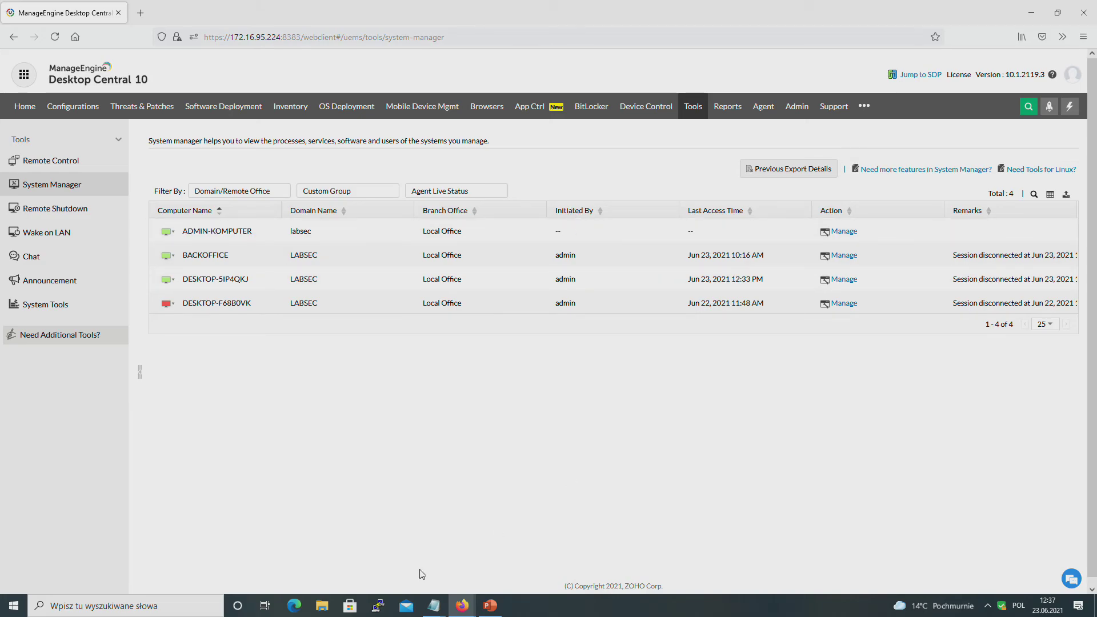
Step: Run the Prezentacja NOM slide show full-screen from slide 5, 'Desktop Central ale nie tylko'
click(489, 606)
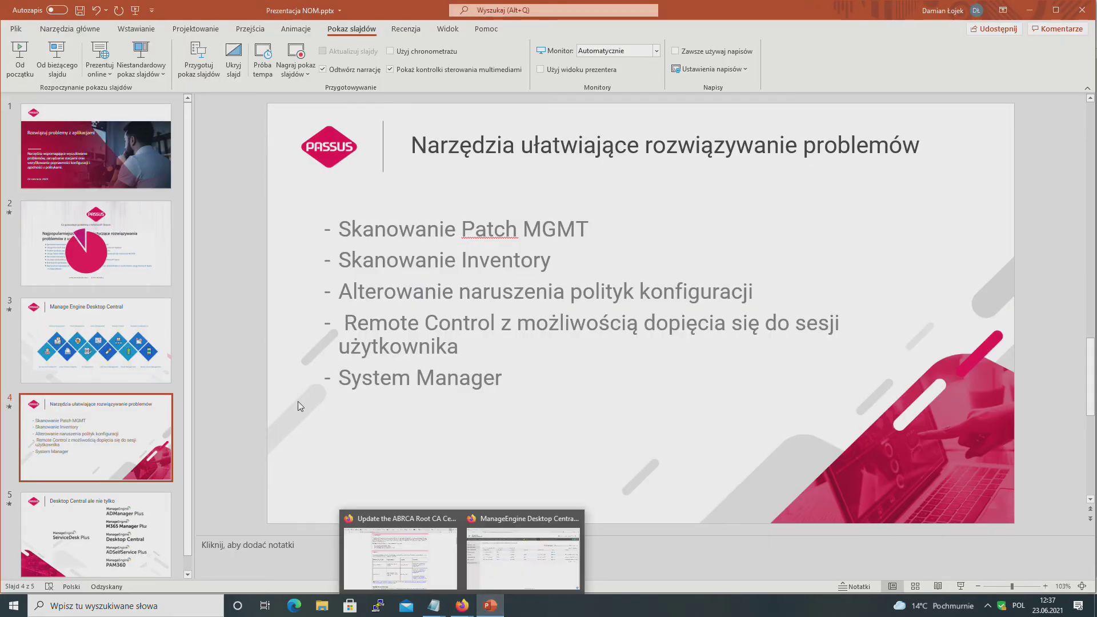
click(87, 512)
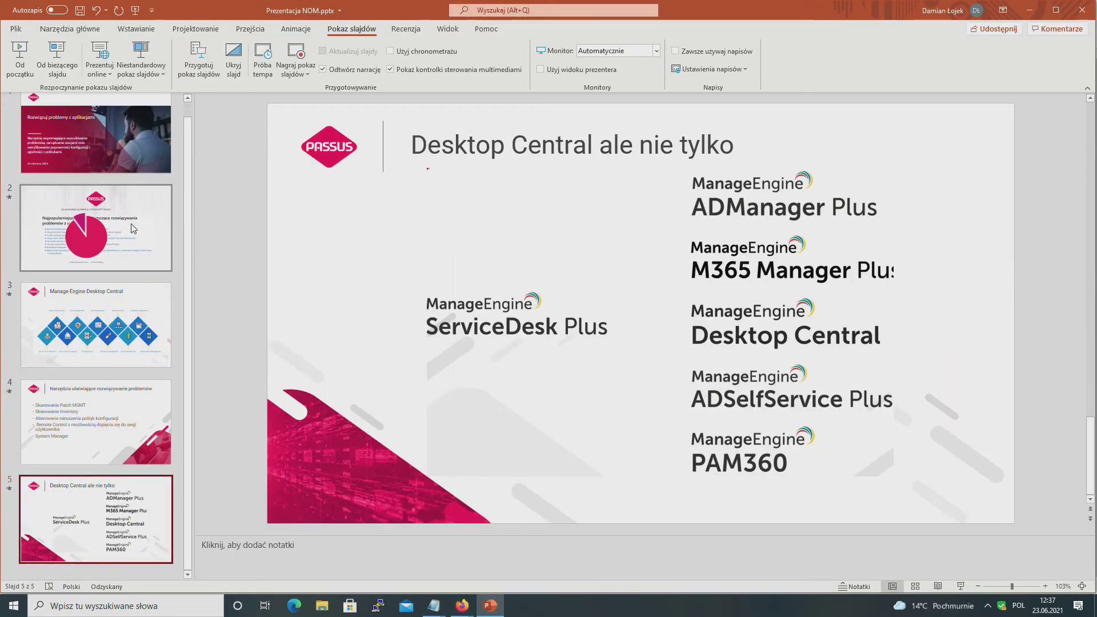
click(19, 64)
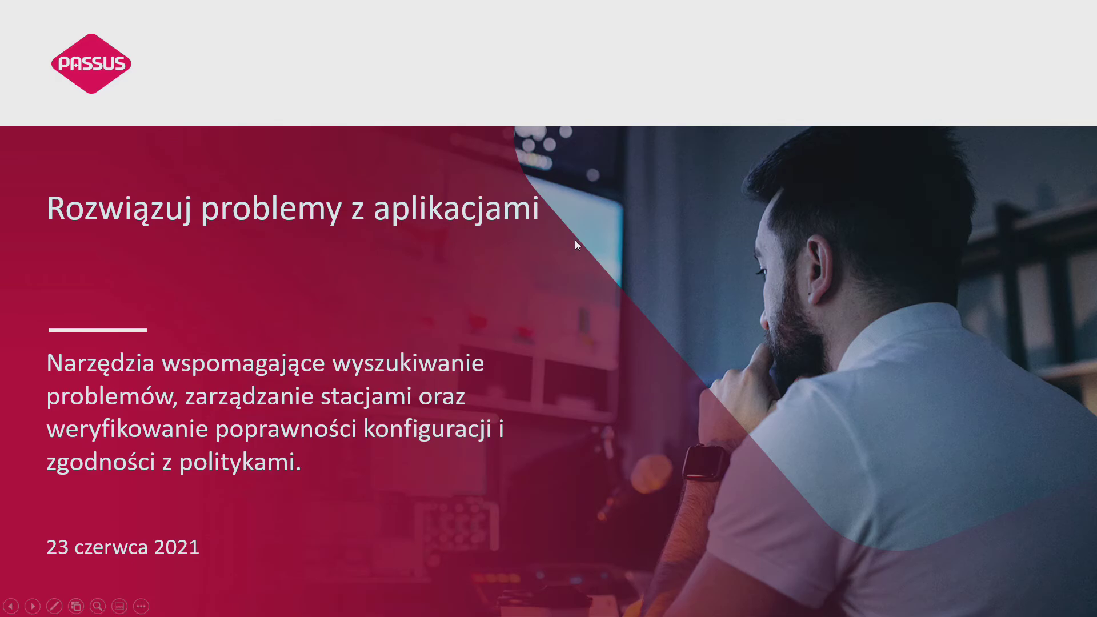
key(Escape)
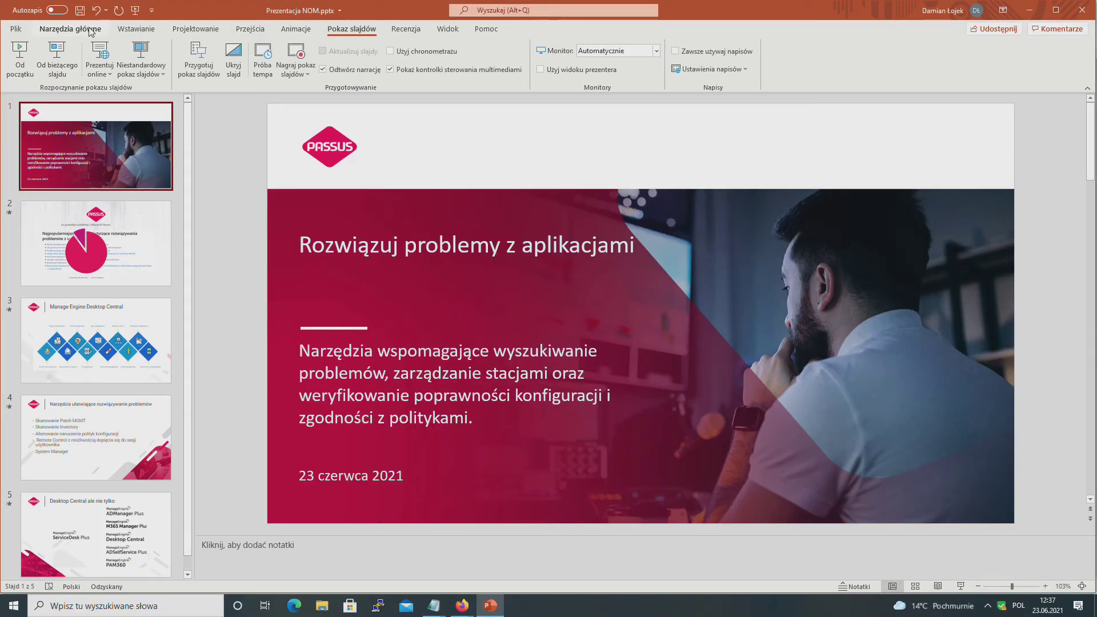
key(End)
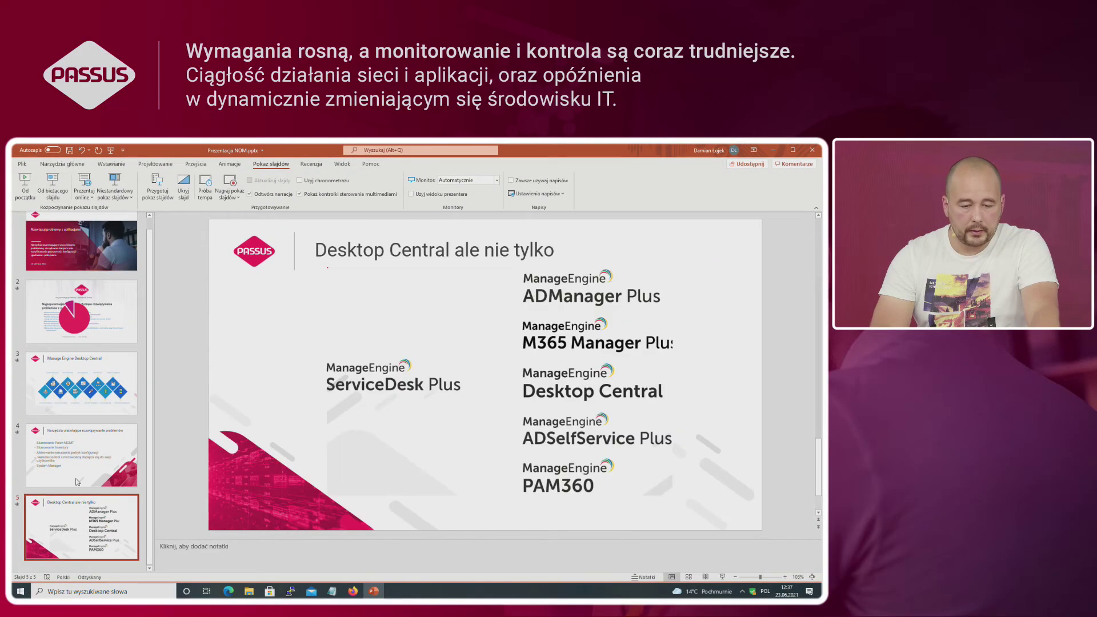
click(64, 192)
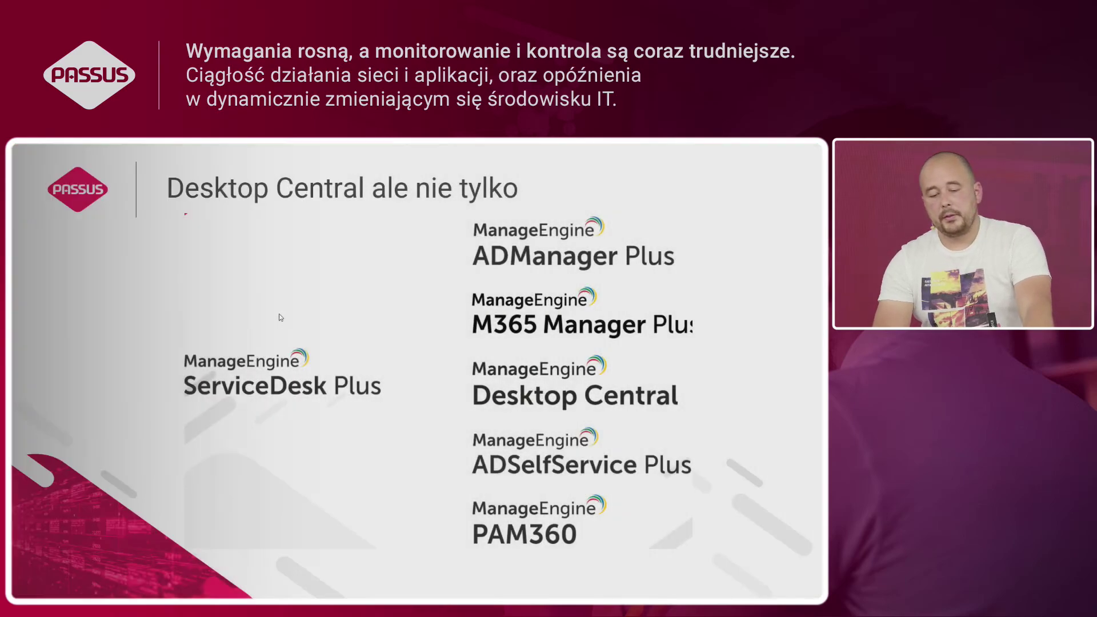